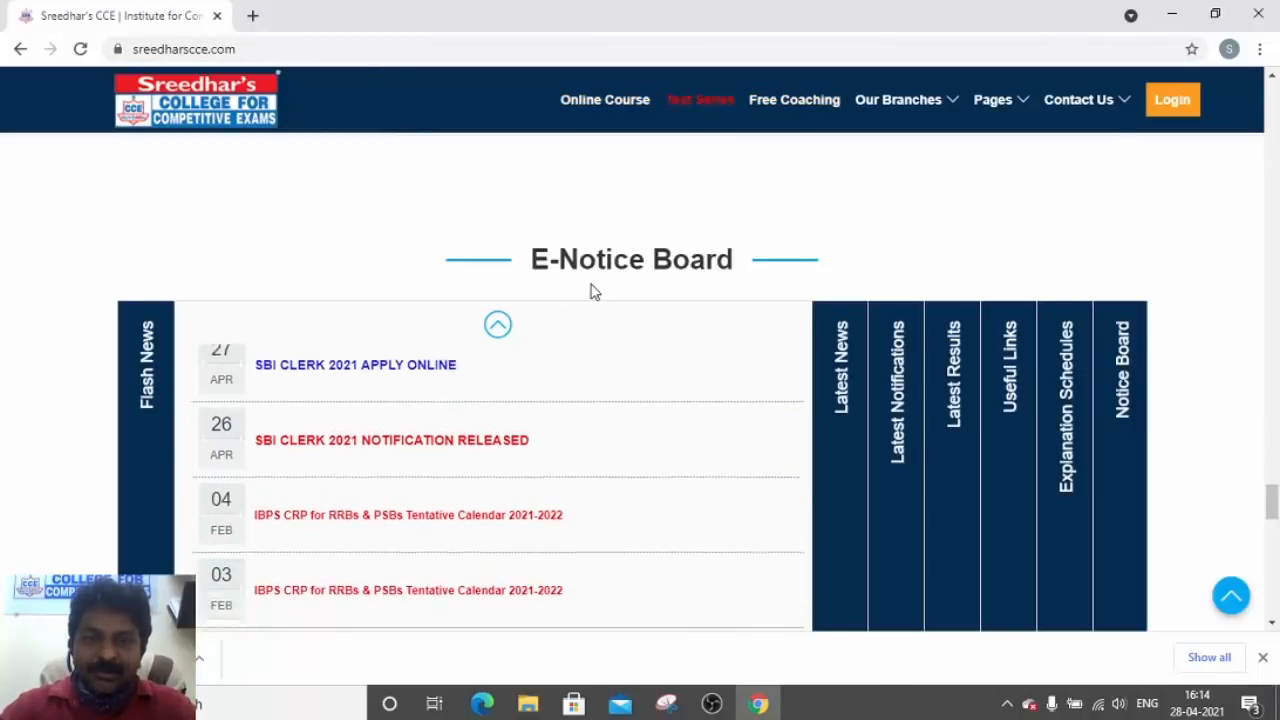
From the E-Notice Board, open the 'SBI CLERK 2021 APPLY ONLINE' notice in a new tab
{"action": "left_click", "coordinate": [498, 327]}
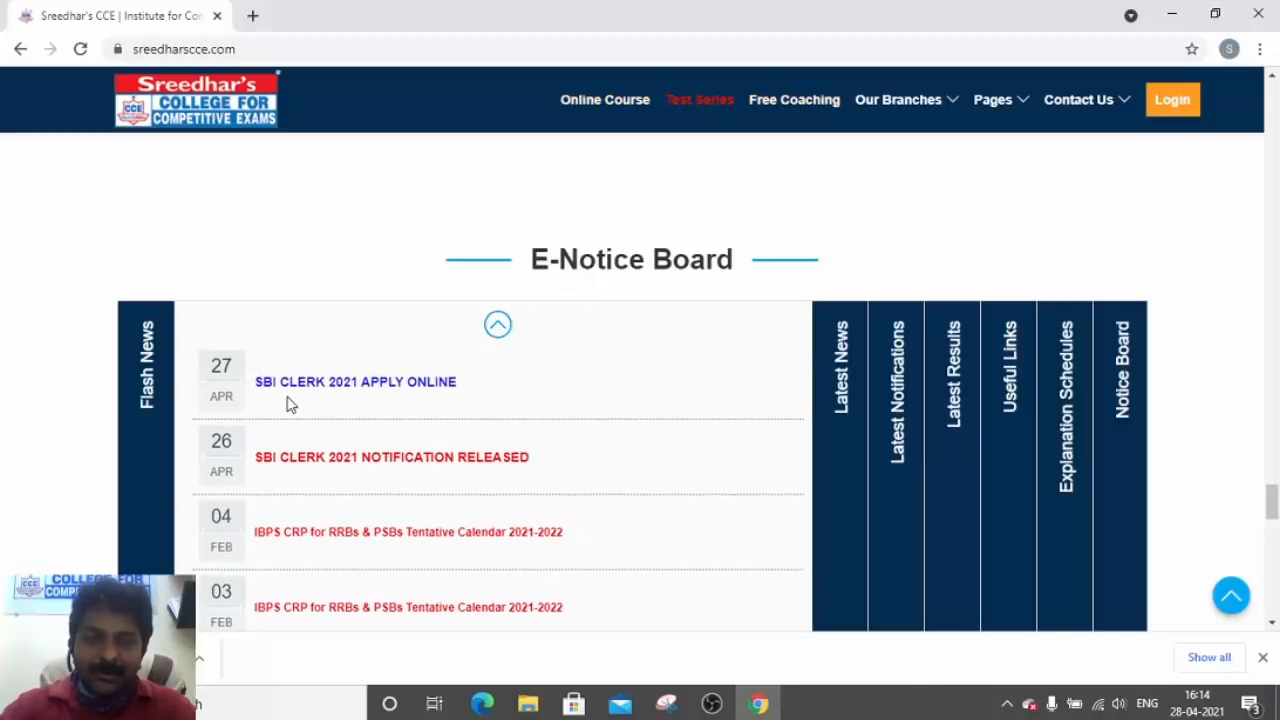
{"action": "left_click", "coordinate": [388, 389]}
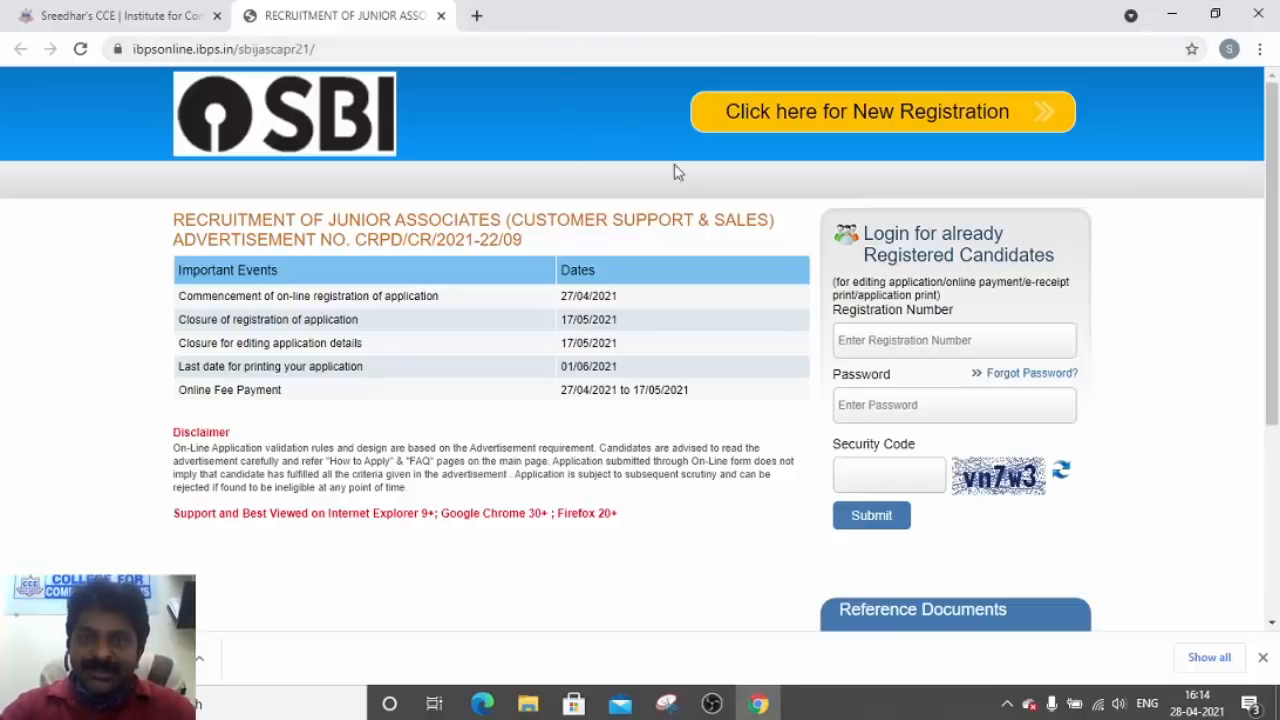
Start a new registration from the SBI Junior Associates recruitment page
{"action": "left_click", "coordinate": [873, 118]}
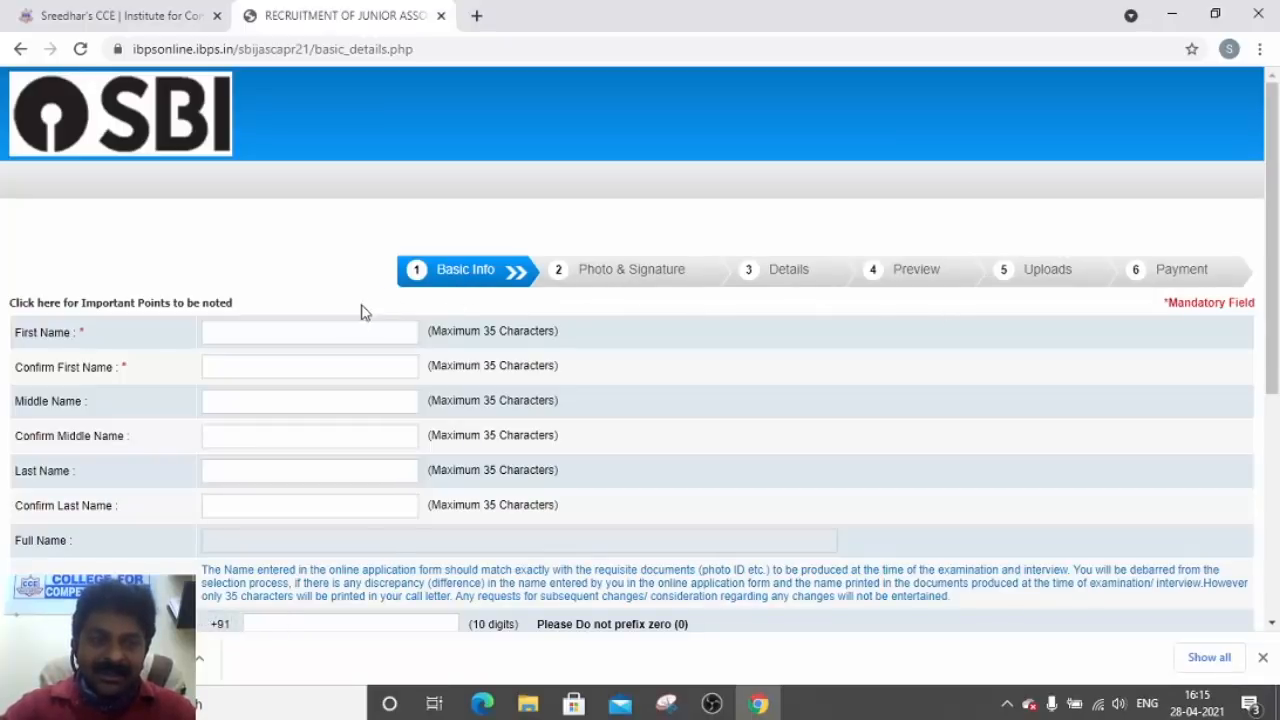
Enter and confirm the candidate's first, middle and last names so Full Name fills in
{"action": "left_click", "coordinate": [327, 327]}
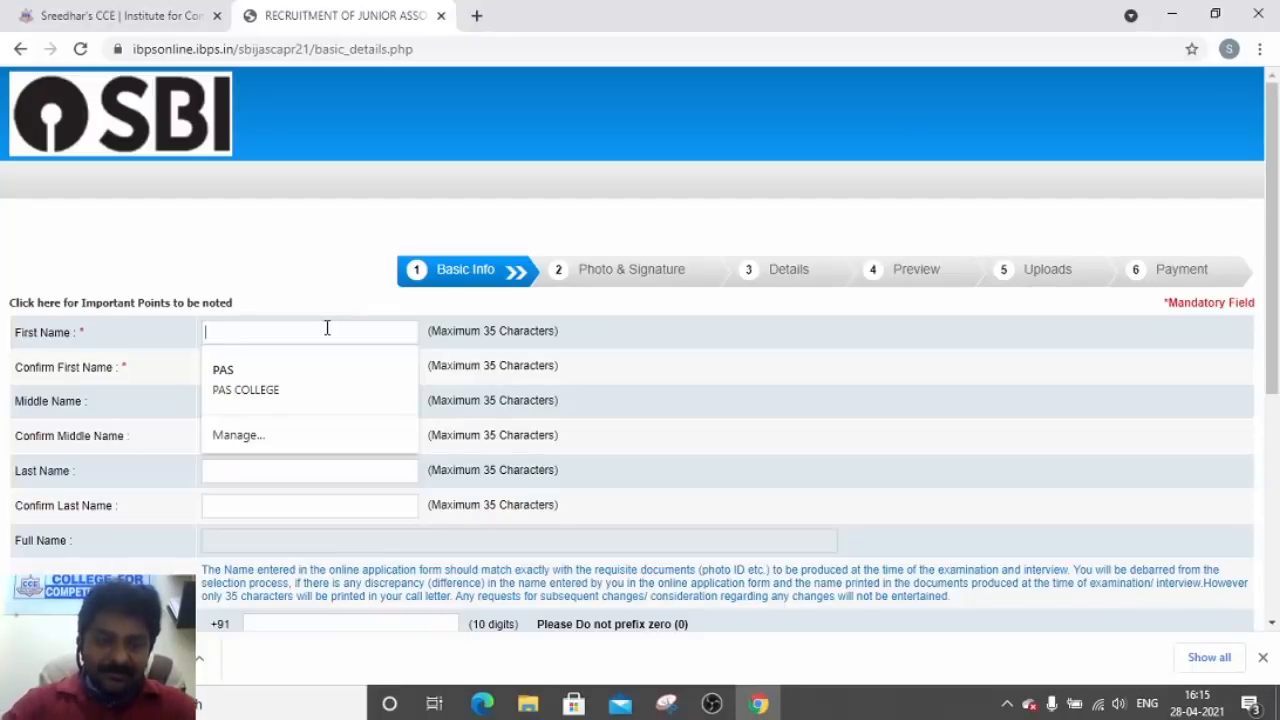
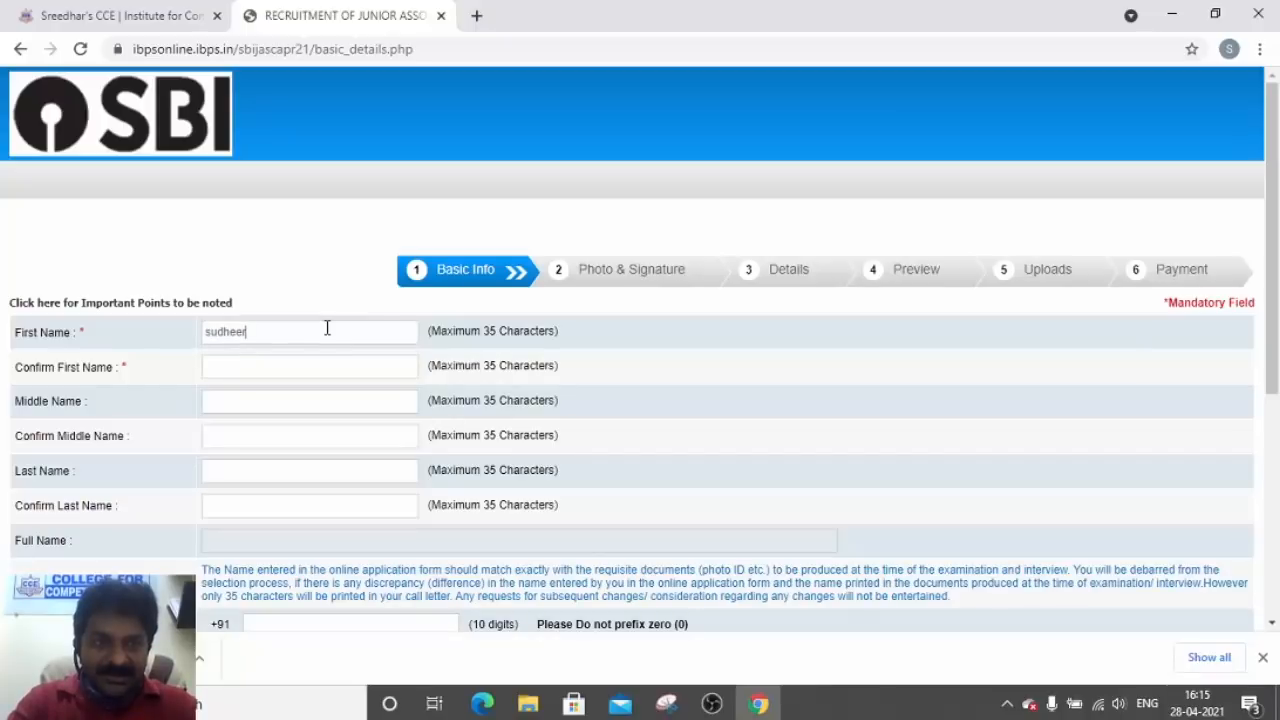
{"action": "key", "text": "Tab"}
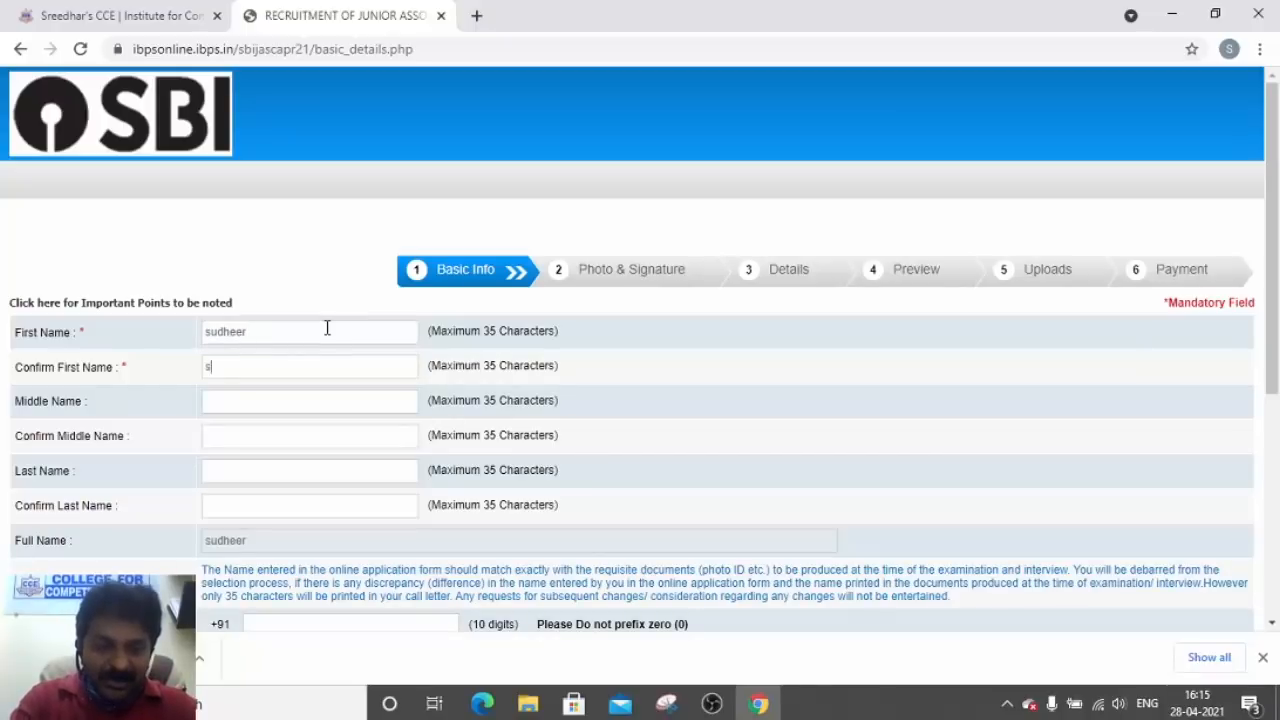
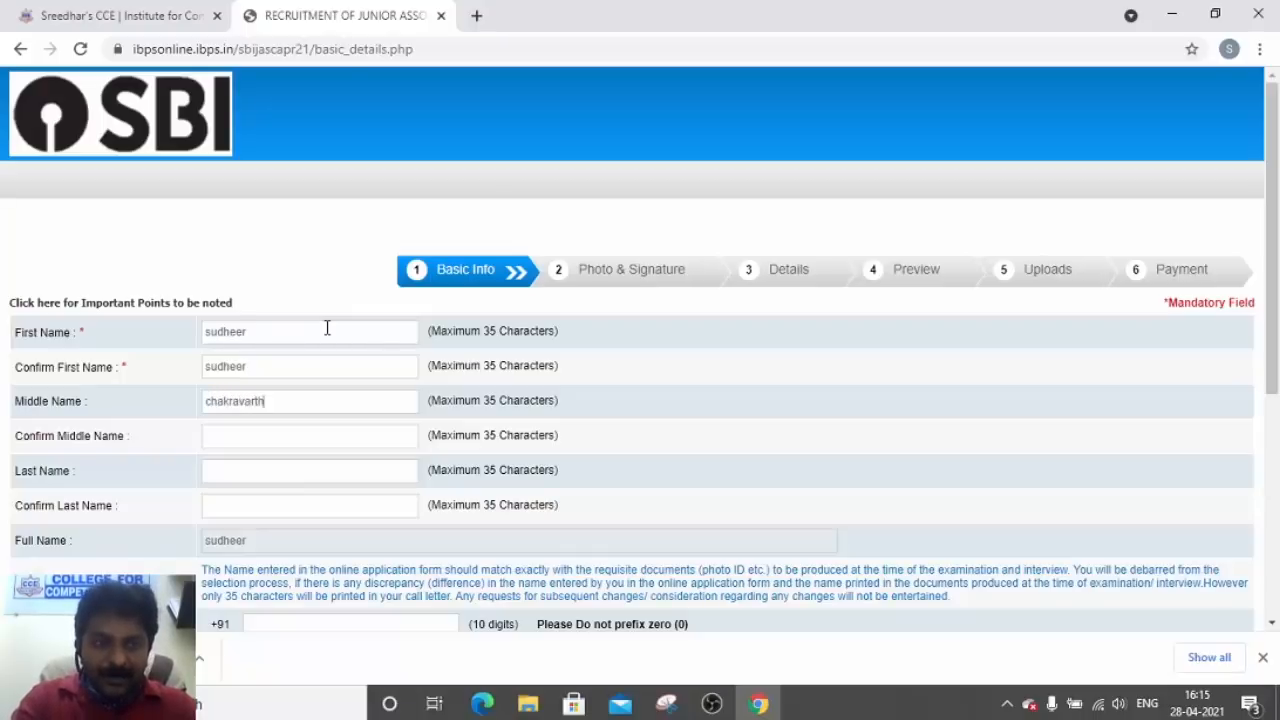
{"action": "key", "text": "Tab"}
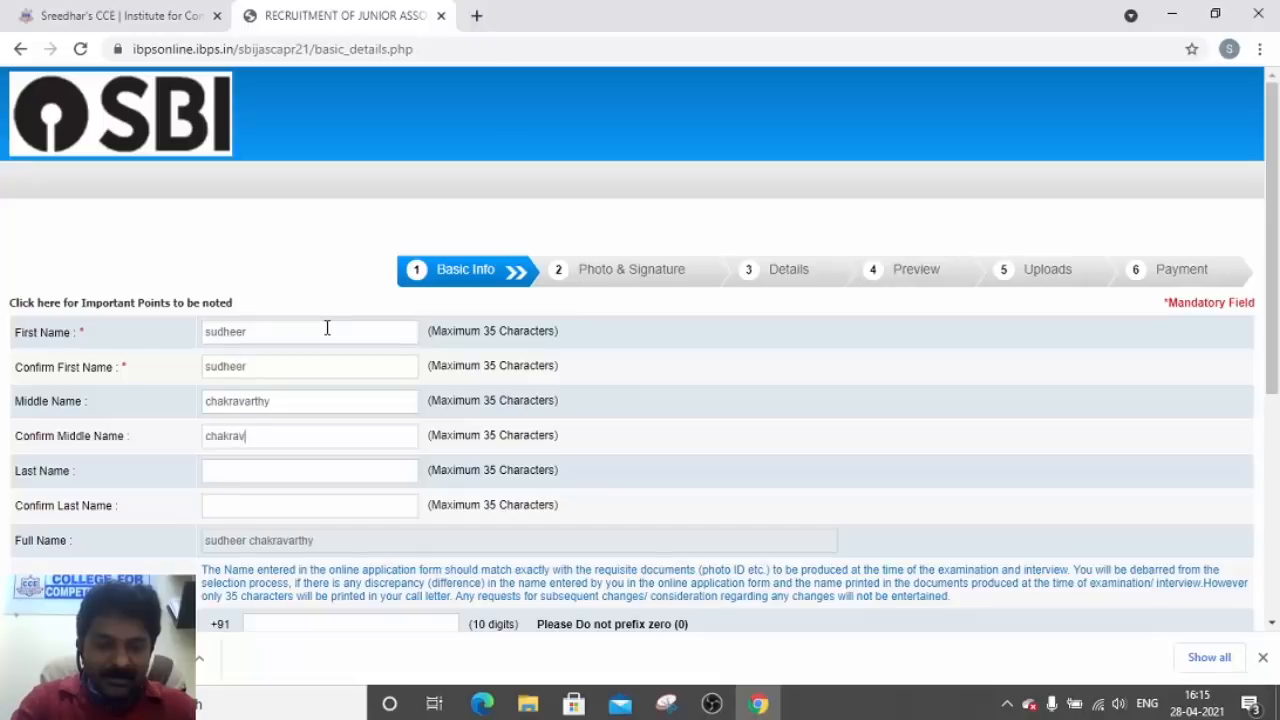
{"action": "key", "text": "Tab"}
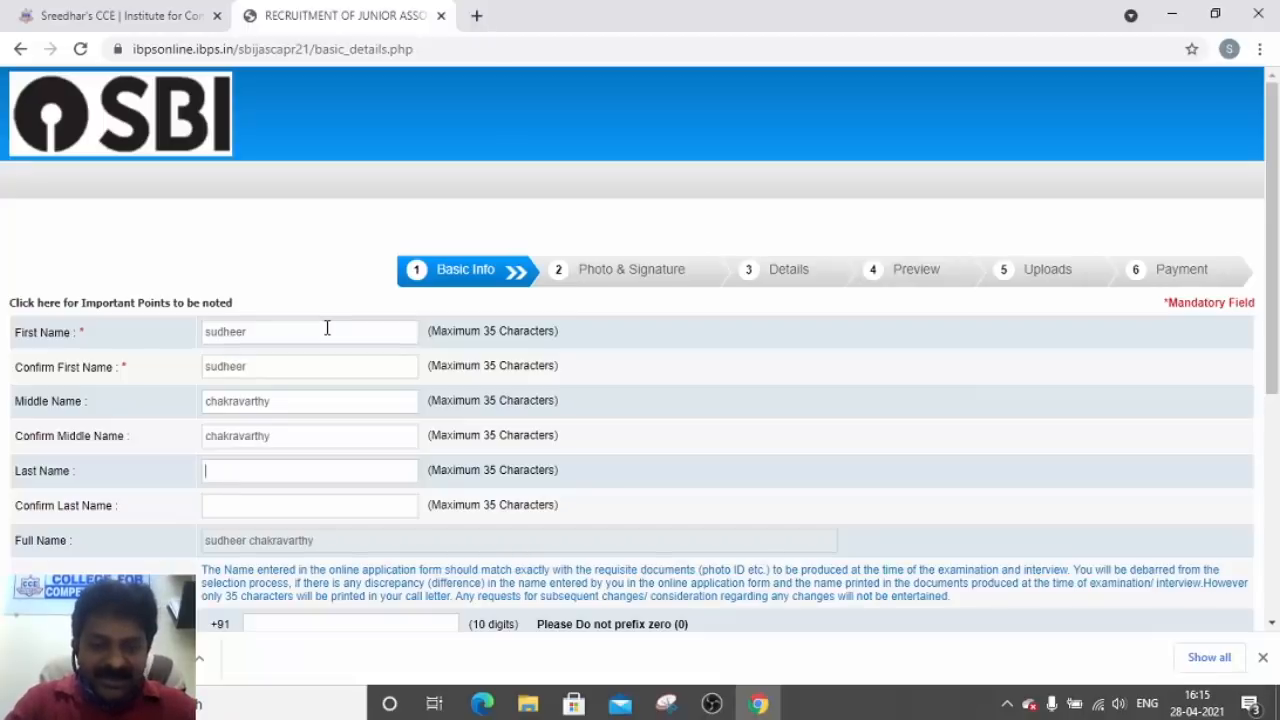
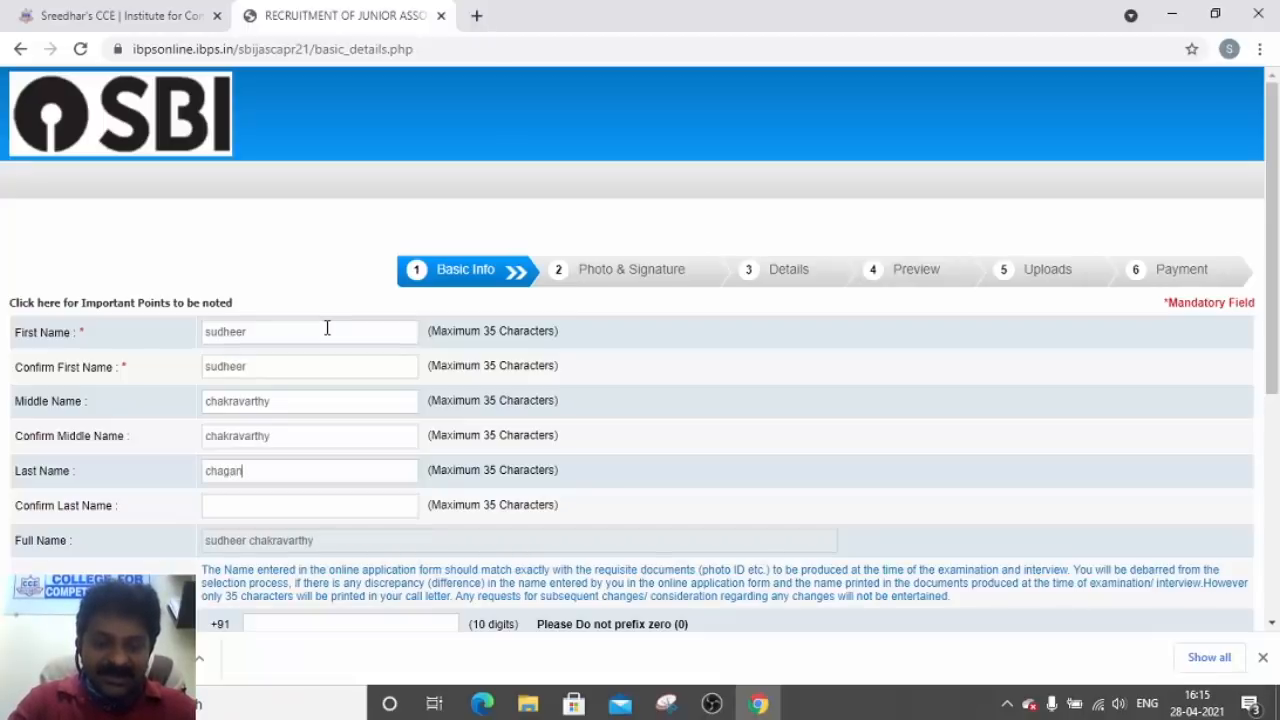
{"action": "key", "text": "Tab"}
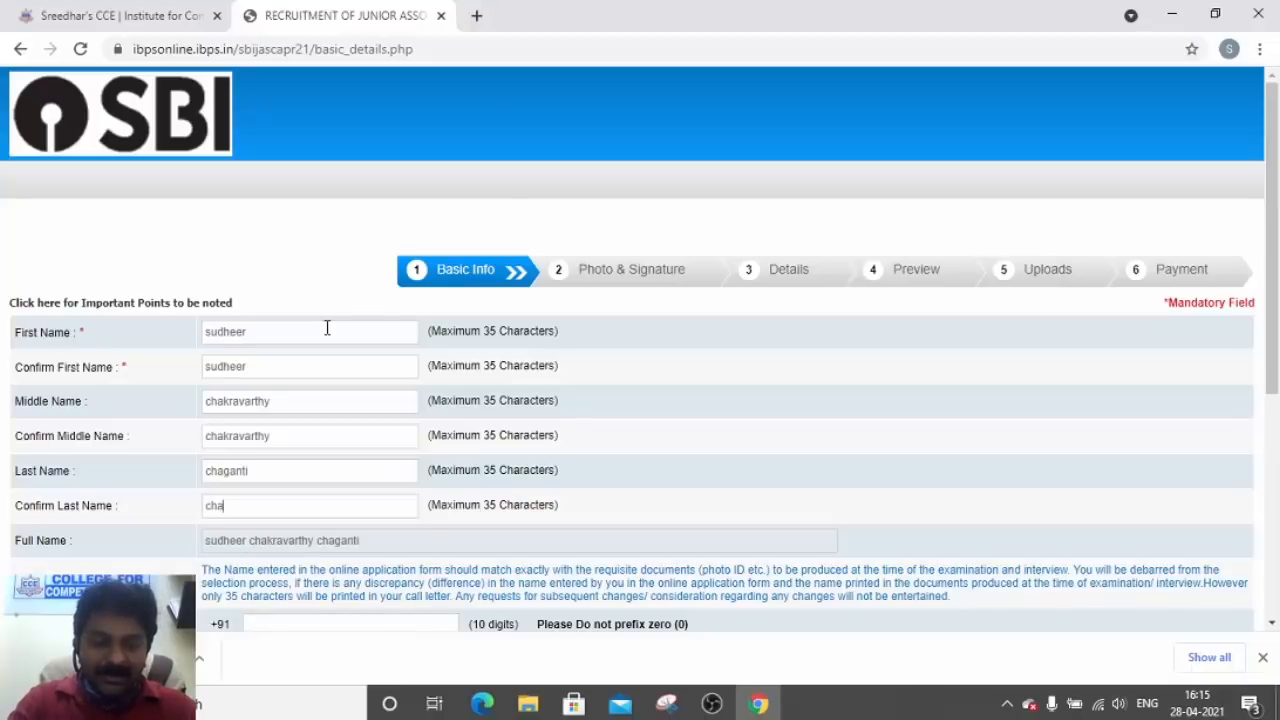
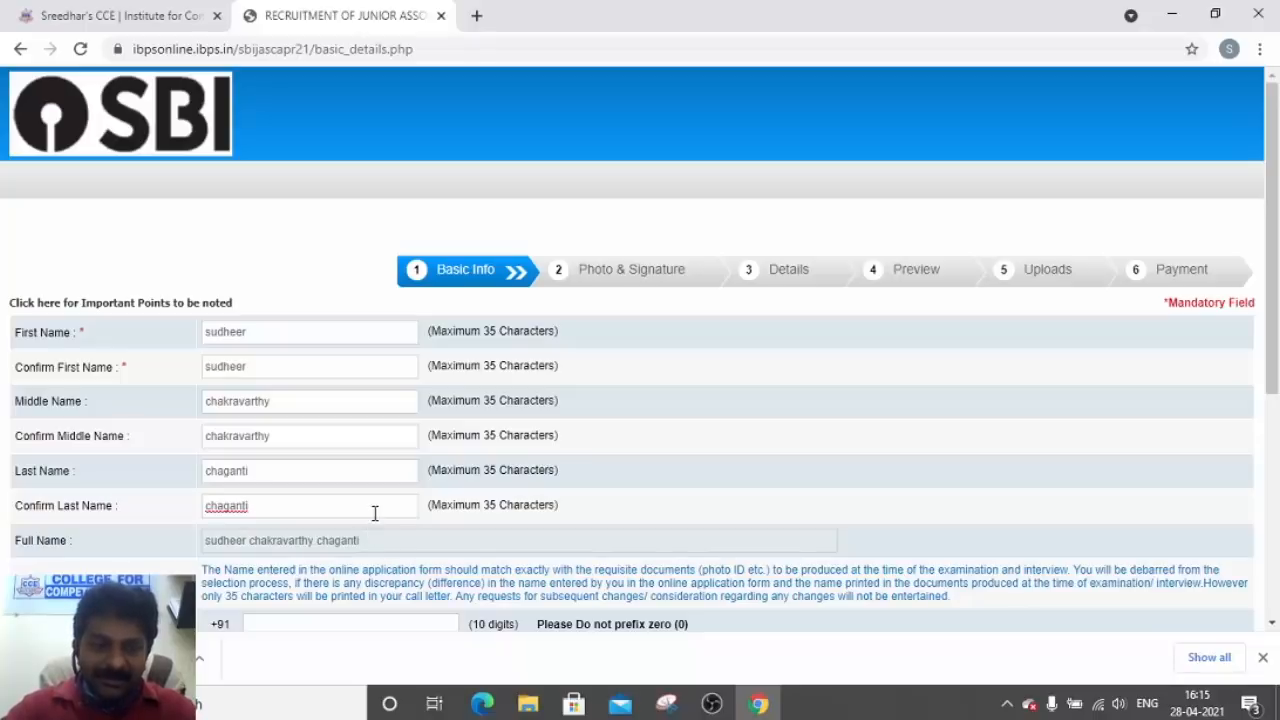
{"action": "scroll", "coordinate": [375, 513], "scroll_direction": "down", "scroll_amount": 1}
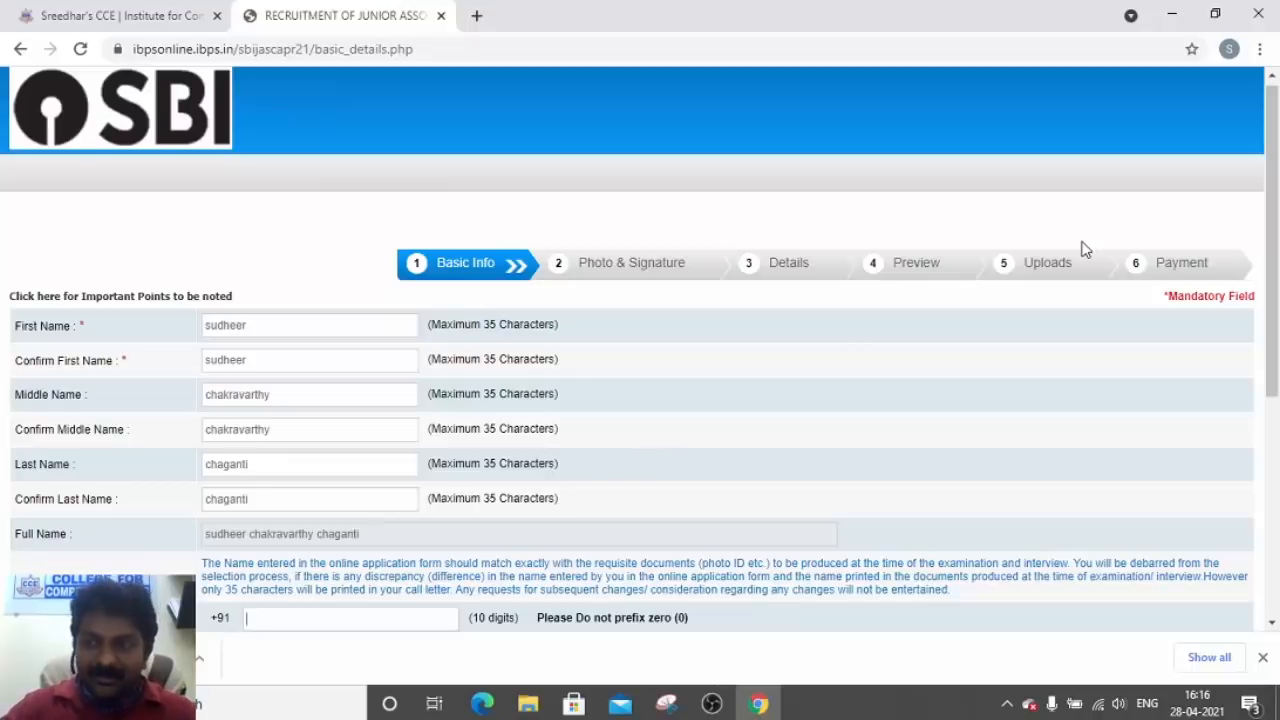
{"action": "left_click_drag", "start_coordinate": [1273, 198], "coordinate": [1274, 340]}
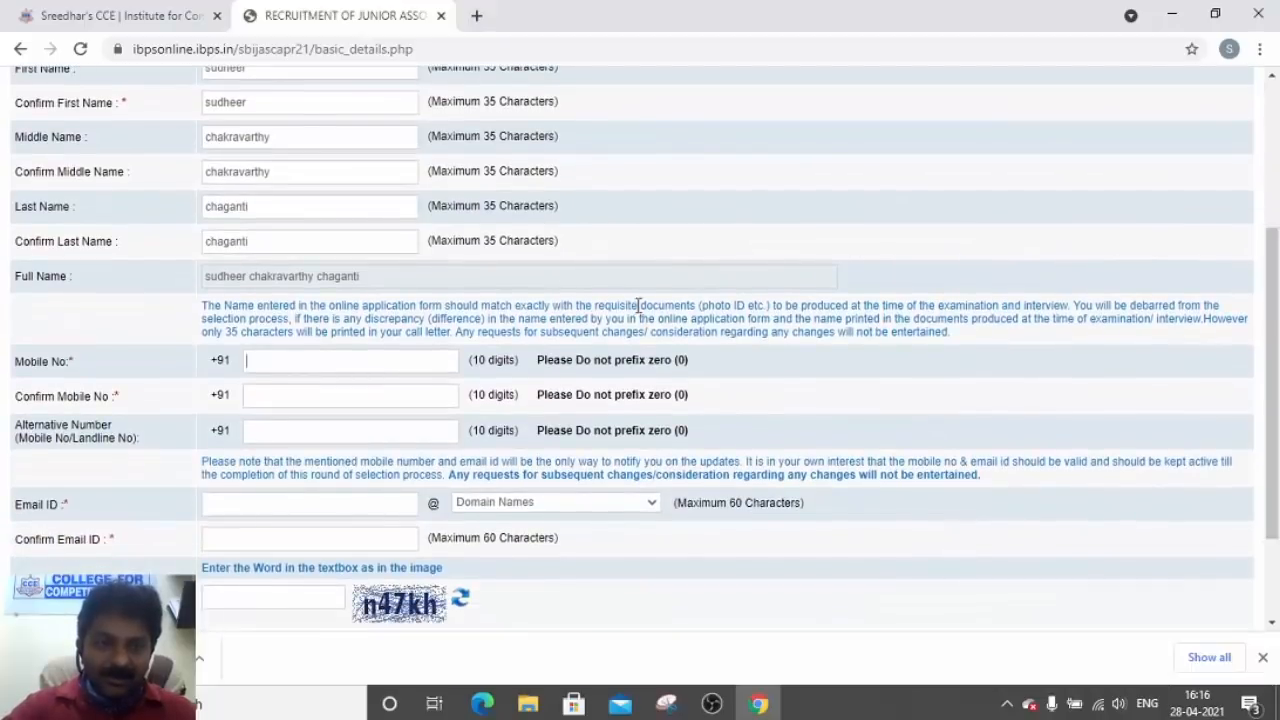
Enter the candidate's mobile number and a gmail.com e-mail ID, with their confirmations
{"action": "left_click", "coordinate": [436, 361]}
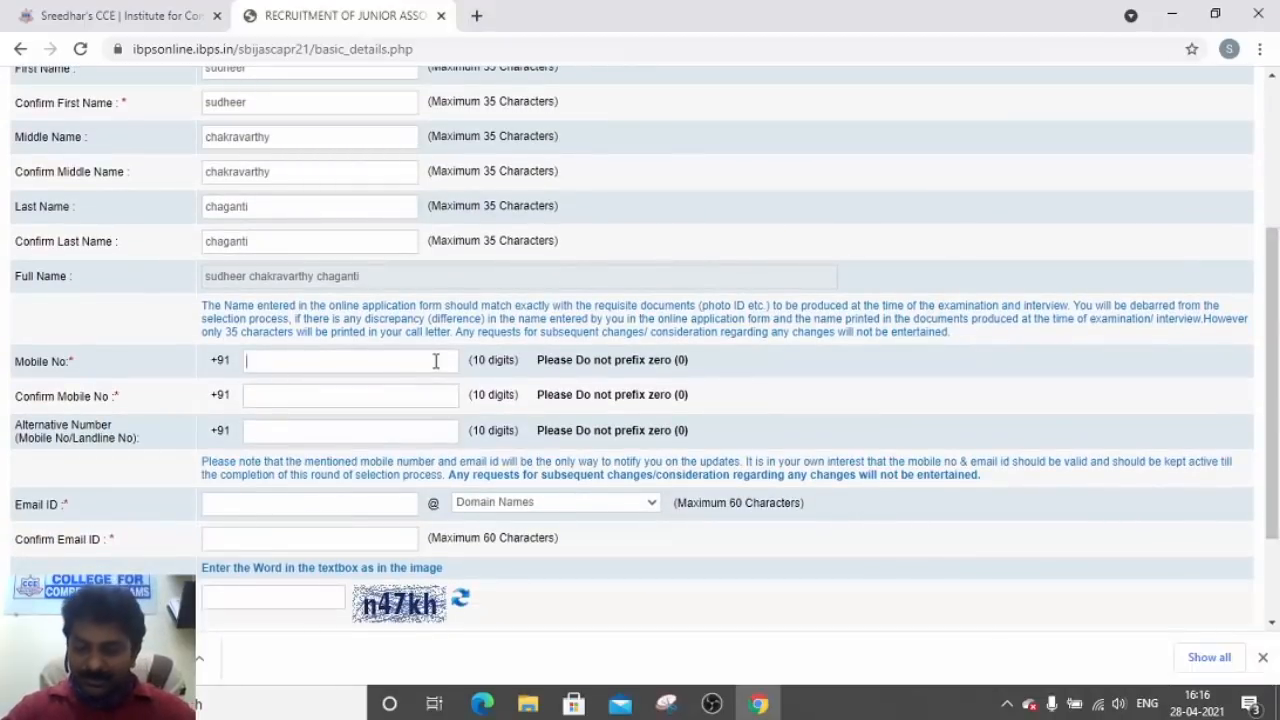
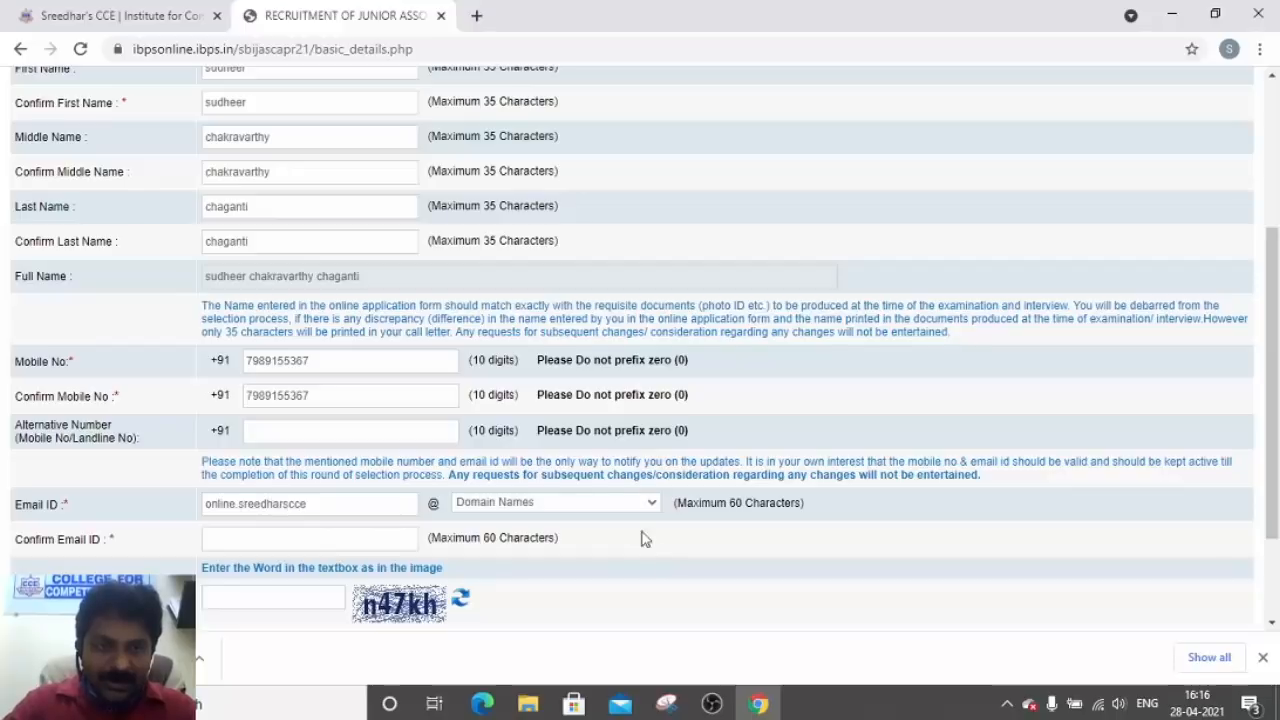
{"action": "left_click", "coordinate": [647, 506]}
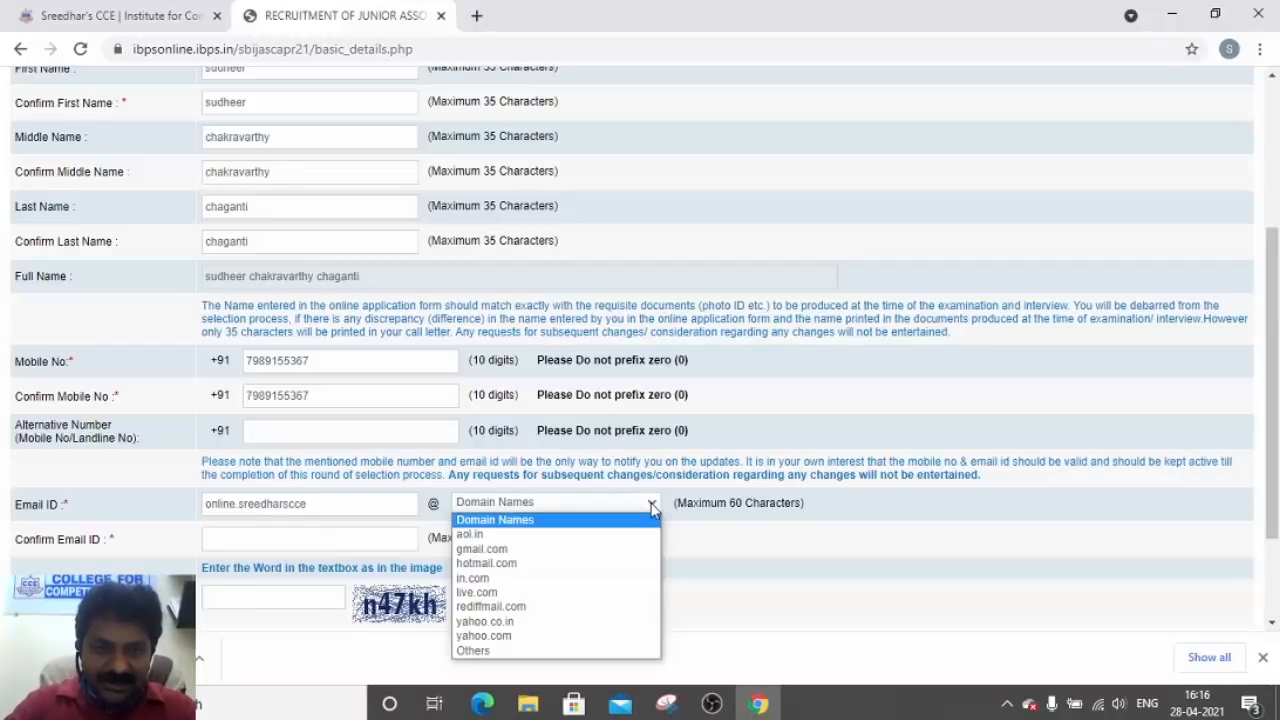
{"action": "left_click", "coordinate": [558, 560]}
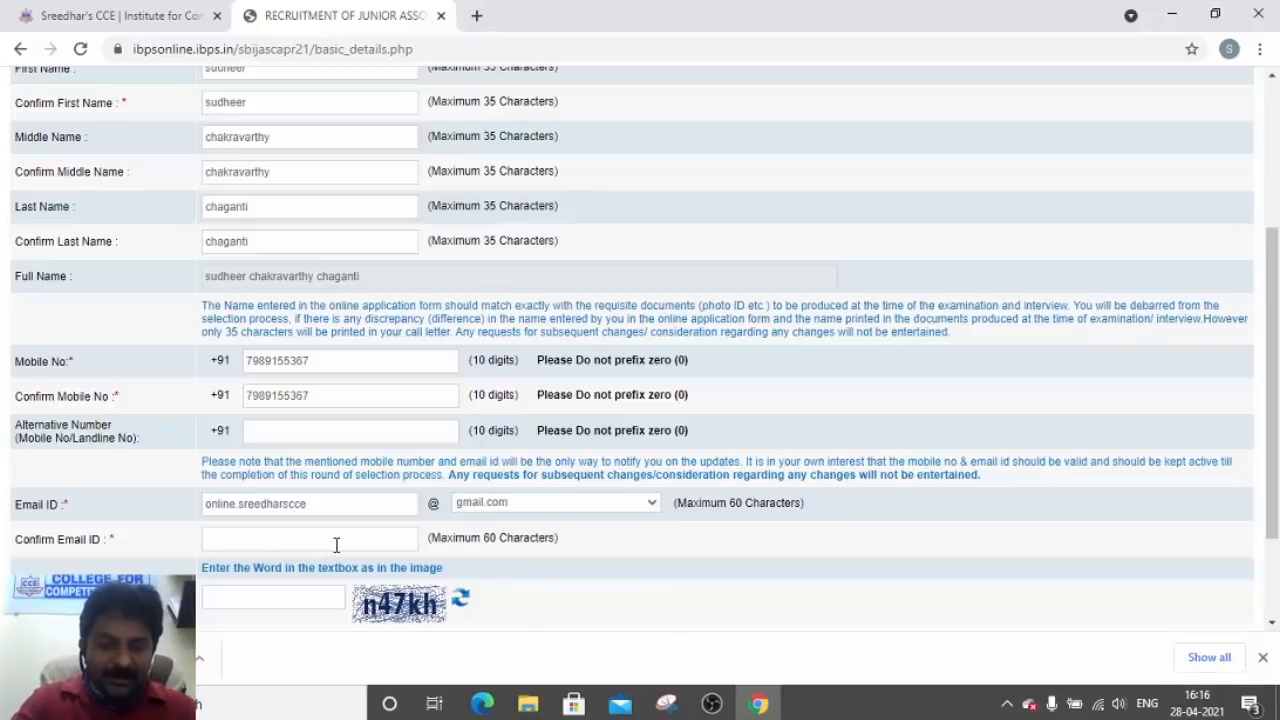
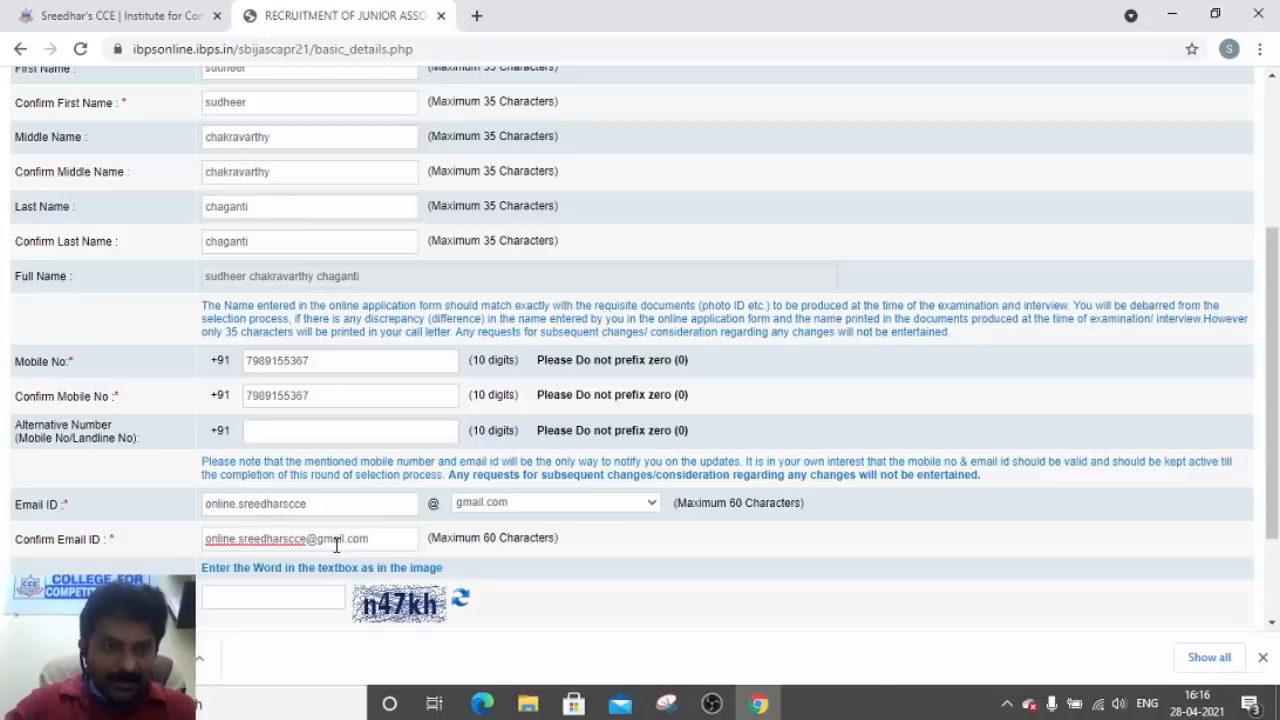
Enter the security code shown in the captcha image
{"action": "left_click", "coordinate": [272, 597]}
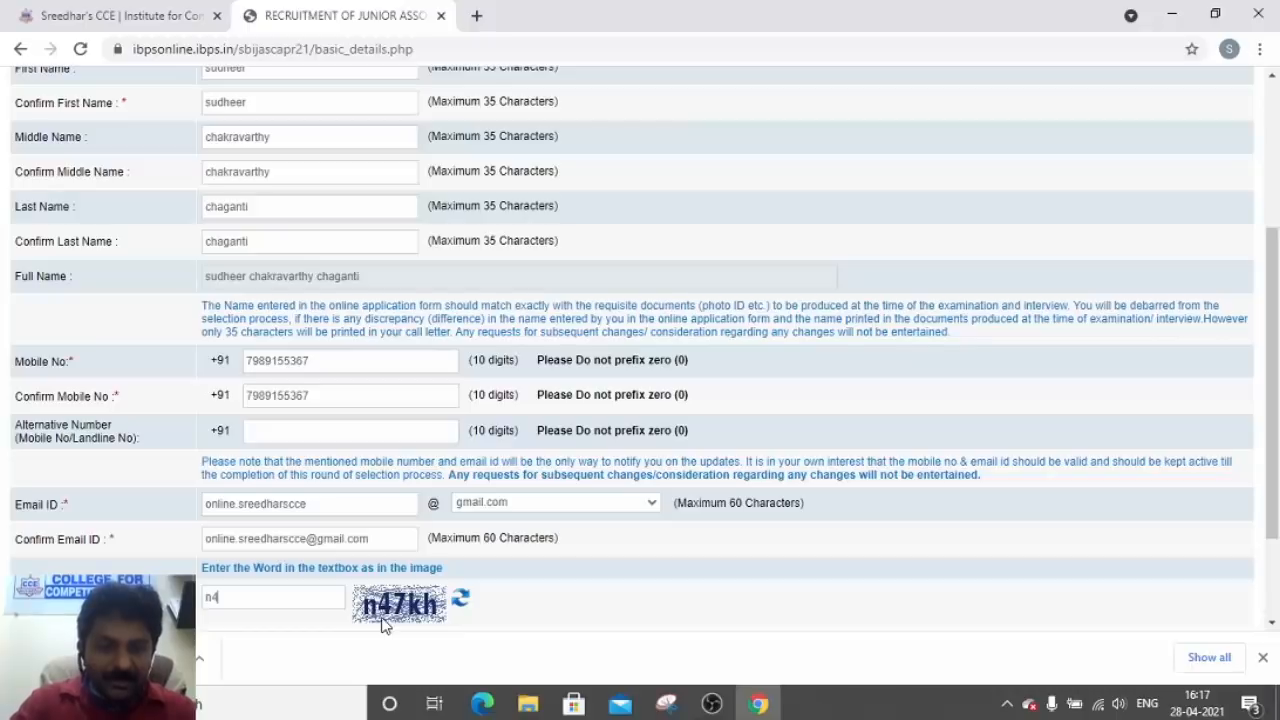
{"action": "type", "text": "n47"}
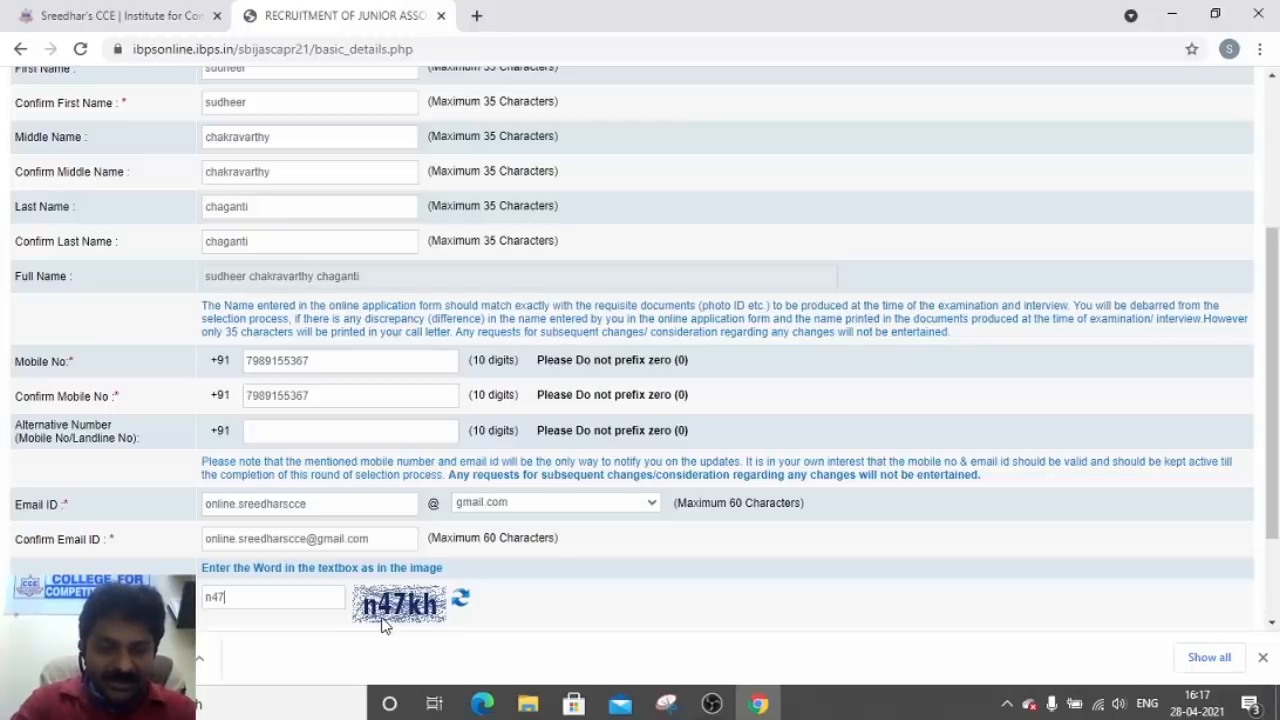
{"action": "type", "text": "kh"}
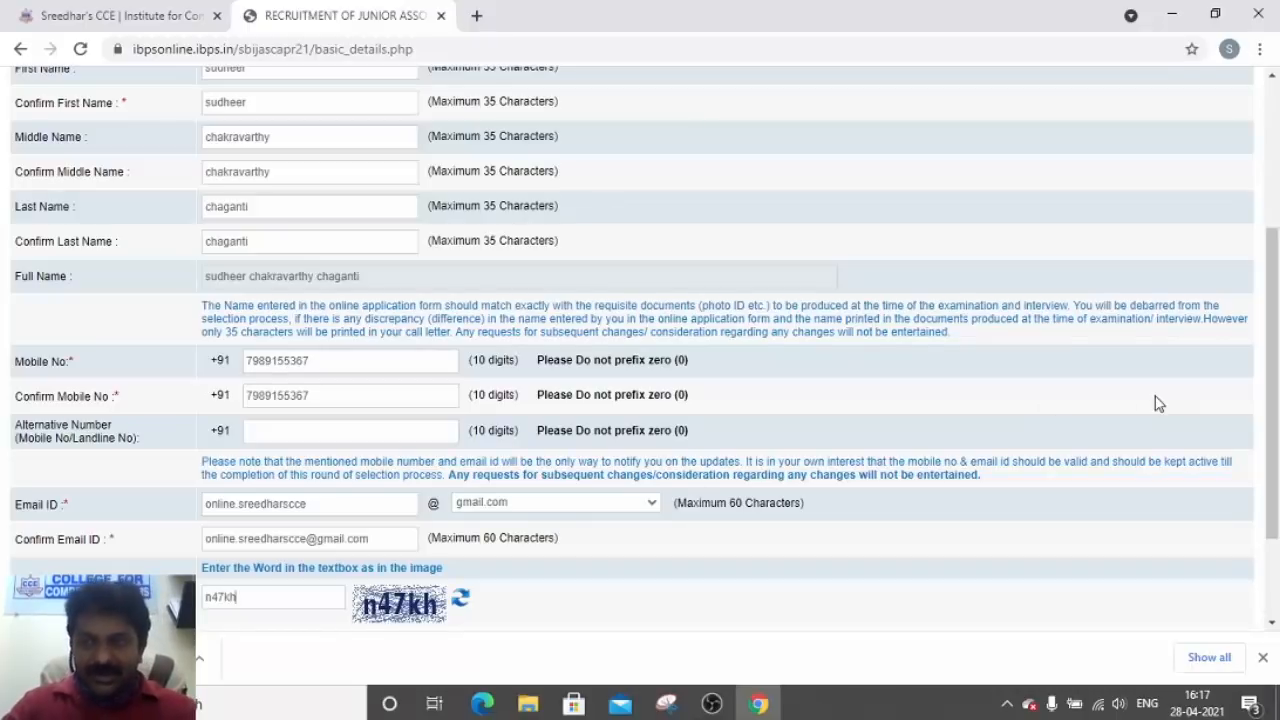
{"action": "left_click_drag", "start_coordinate": [1273, 398], "coordinate": [1274, 452]}
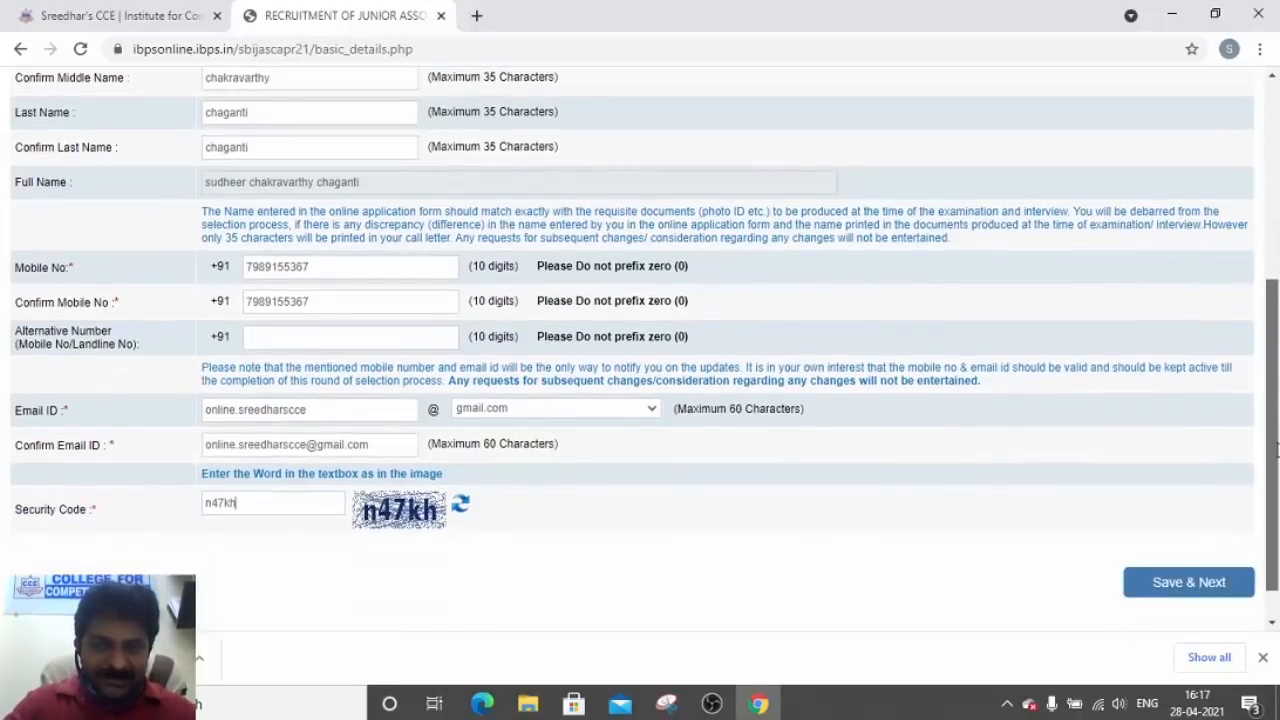
Save the basic details and confirm them to reach the Photo & Signature step
{"action": "left_click", "coordinate": [1197, 584]}
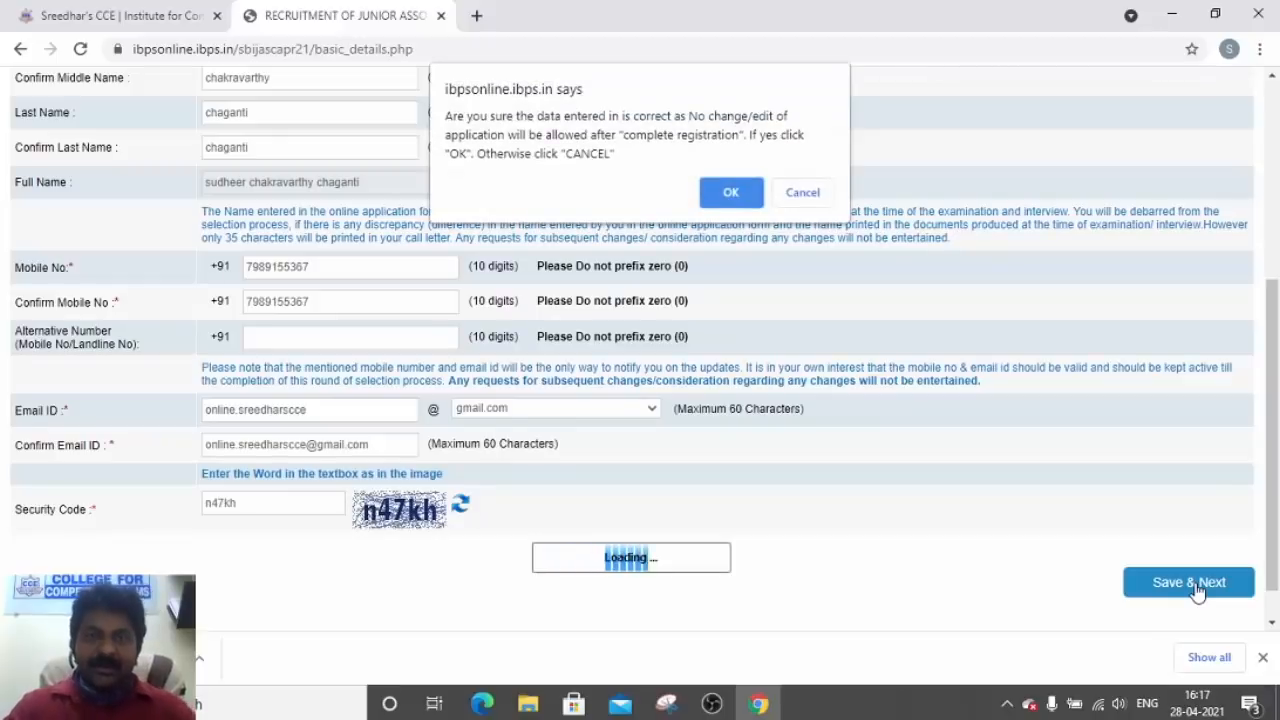
{"action": "left_click", "coordinate": [731, 192]}
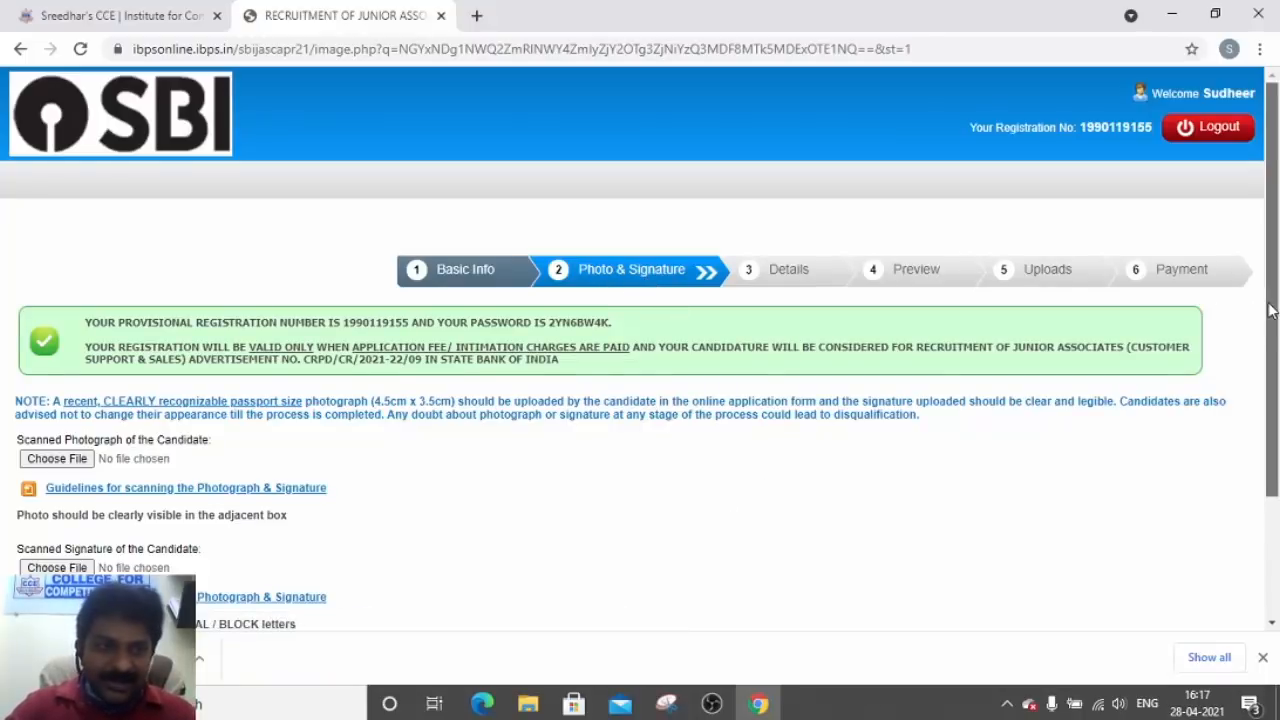
{"action": "scroll", "coordinate": [1273, 335], "scroll_direction": "down", "scroll_amount": 1}
{"action": "left_click_drag", "start_coordinate": [1273, 335], "coordinate": [1277, 364]}
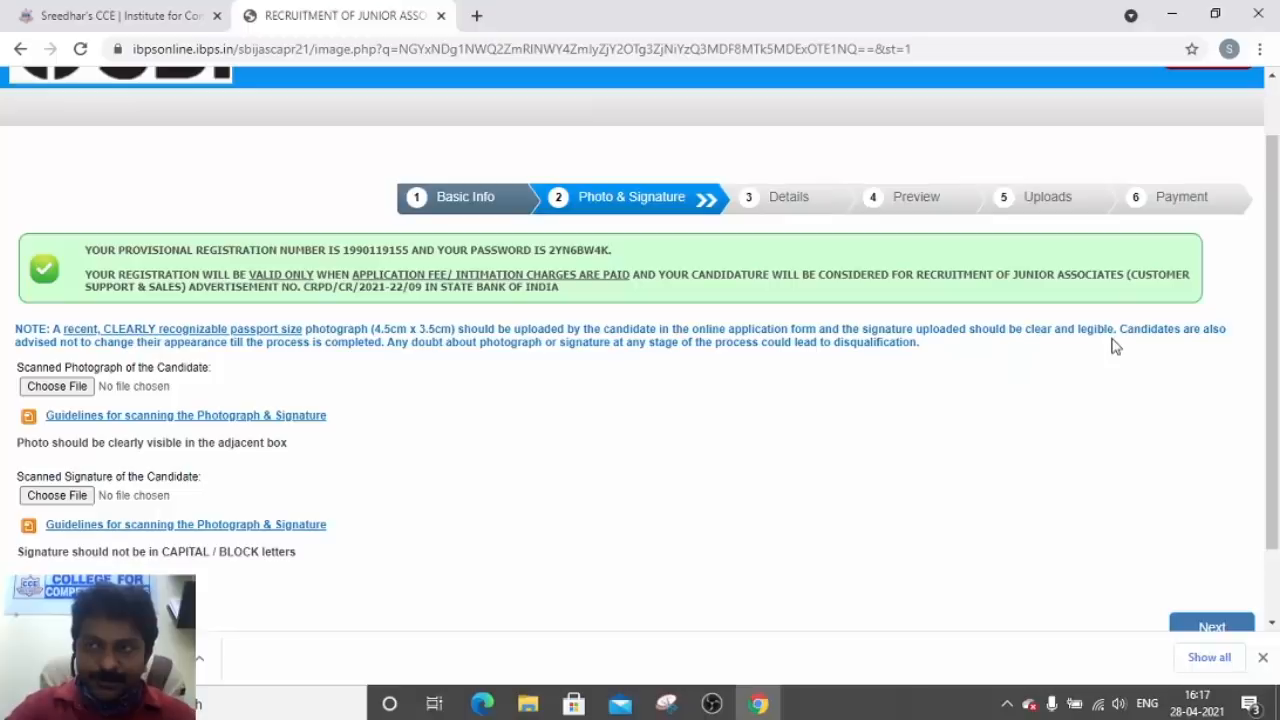
{"action": "left_click_drag", "start_coordinate": [1268, 318], "coordinate": [1272, 306]}
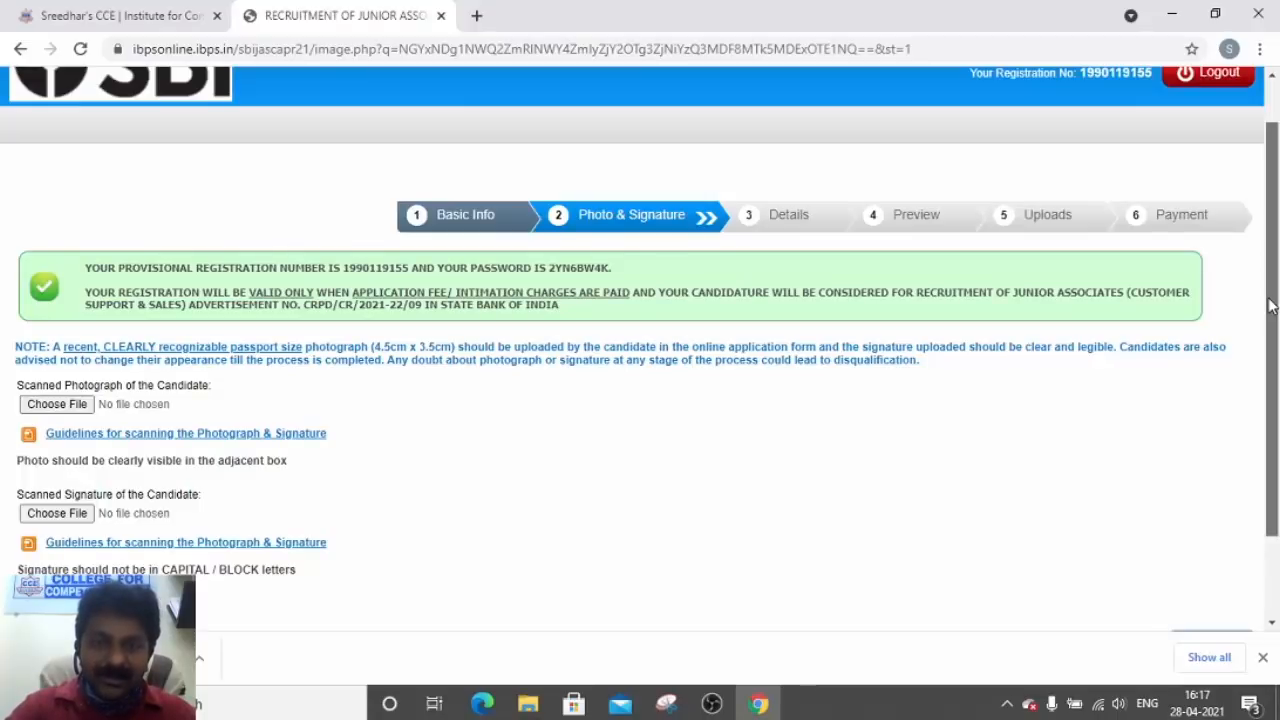
{"action": "scroll", "coordinate": [1270, 305], "scroll_direction": "down", "scroll_amount": 1}
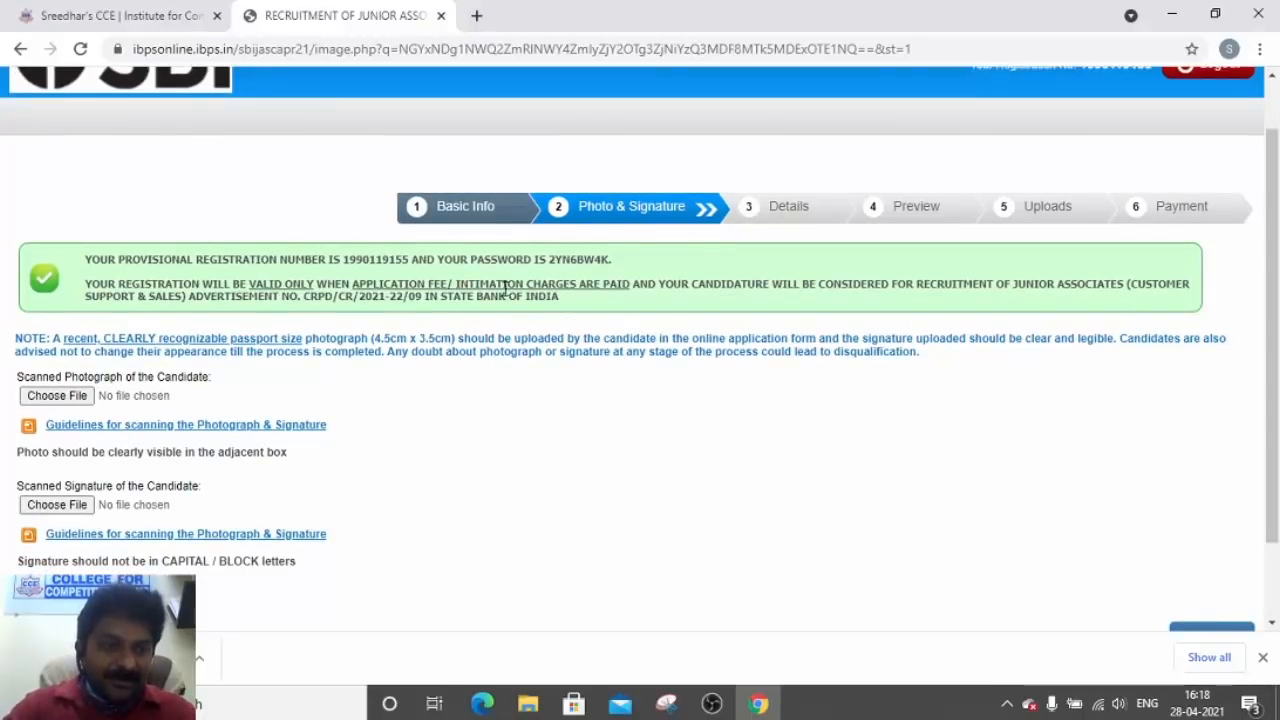
Upload PHOTO.jpeg as the candidate's scanned photograph
{"action": "left_click", "coordinate": [72, 400]}
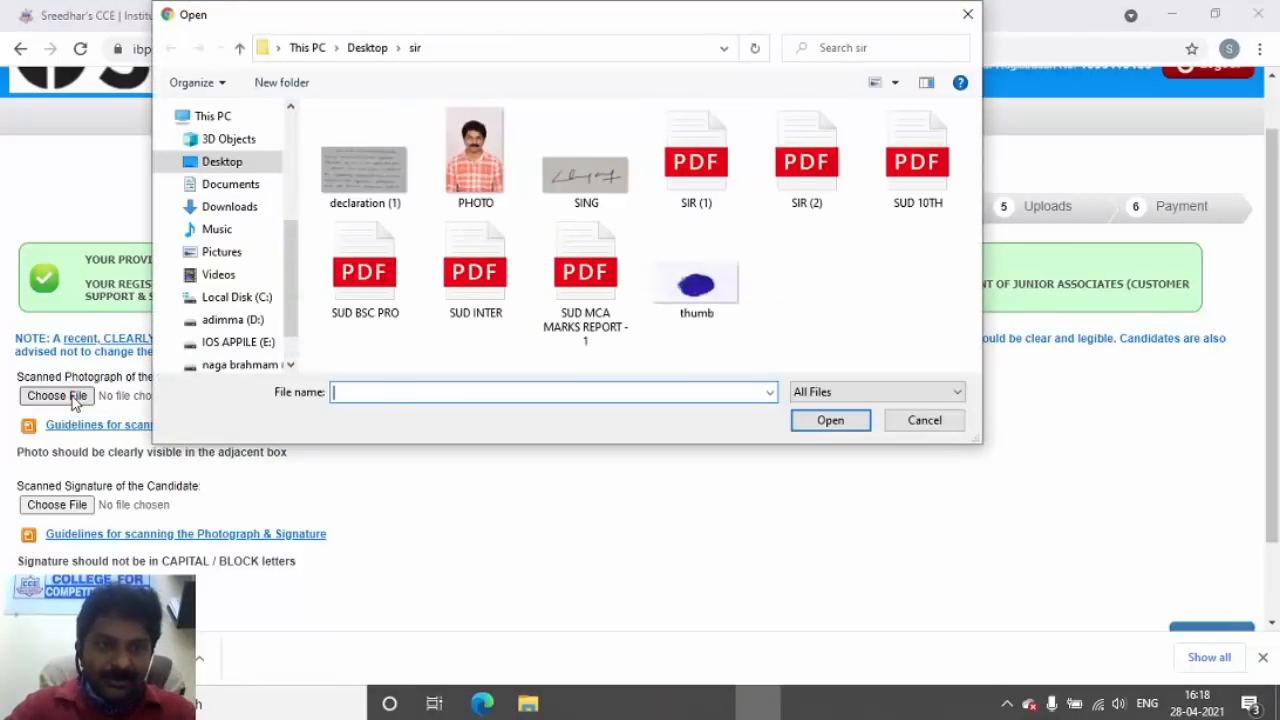
{"action": "double_click", "coordinate": [476, 155]}
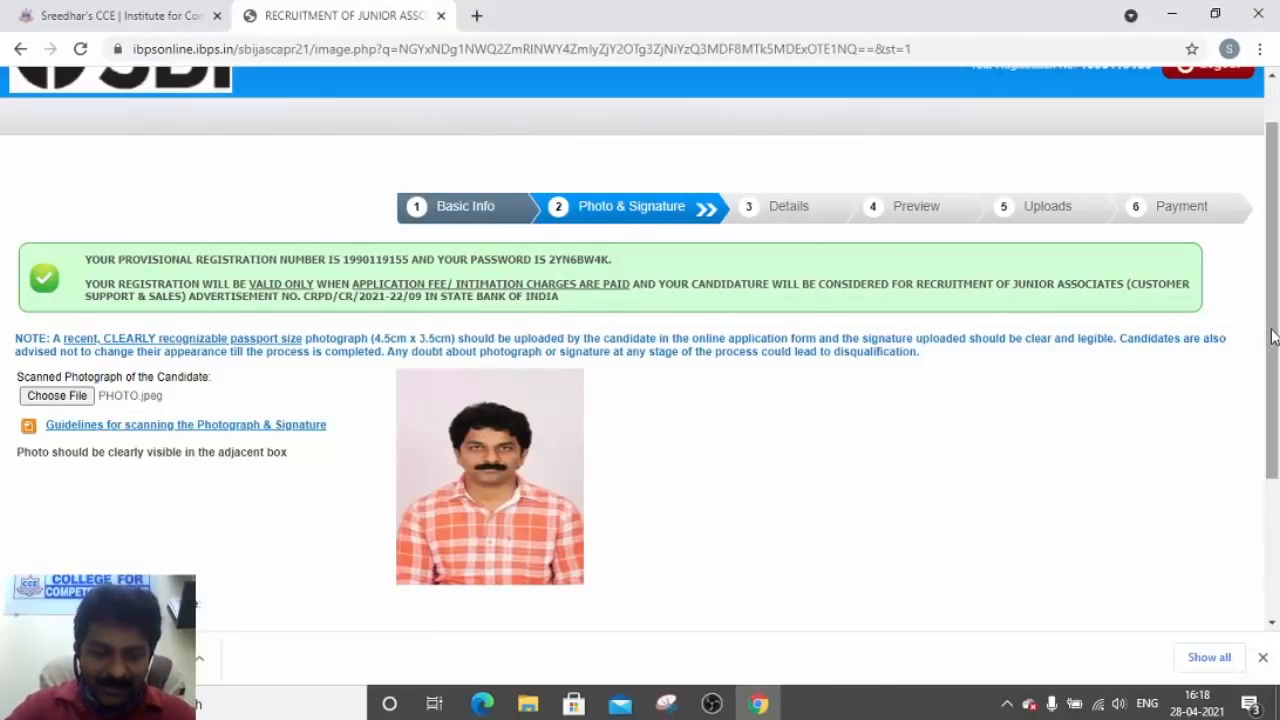
{"action": "left_click_drag", "start_coordinate": [1272, 337], "coordinate": [1276, 430]}
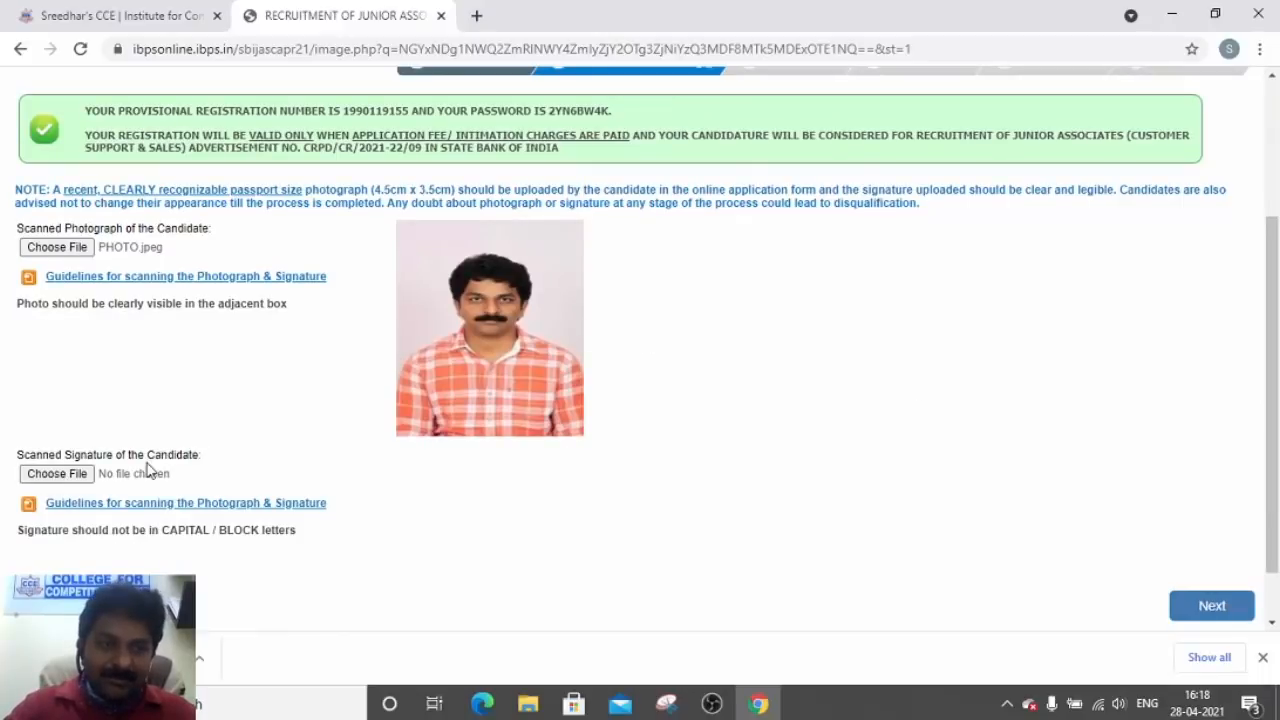
Upload SING.jpeg as the candidate's scanned signature
{"action": "left_click", "coordinate": [66, 474]}
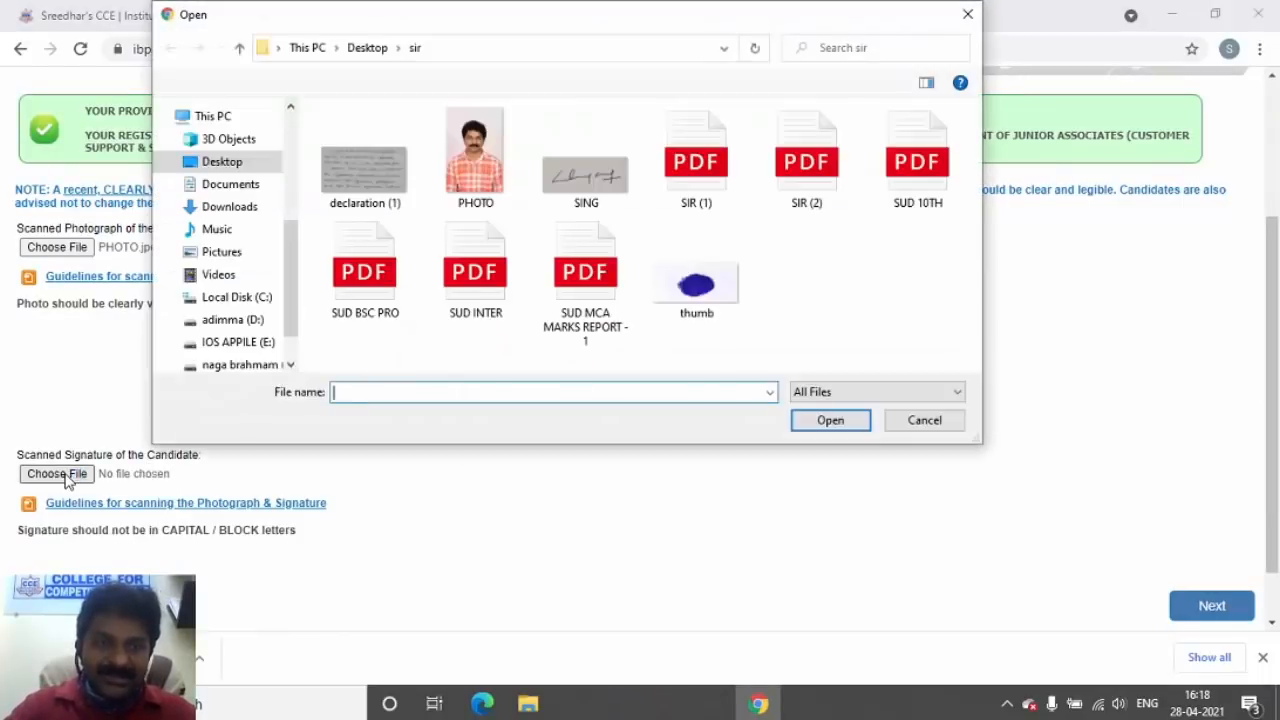
{"action": "double_click", "coordinate": [585, 165]}
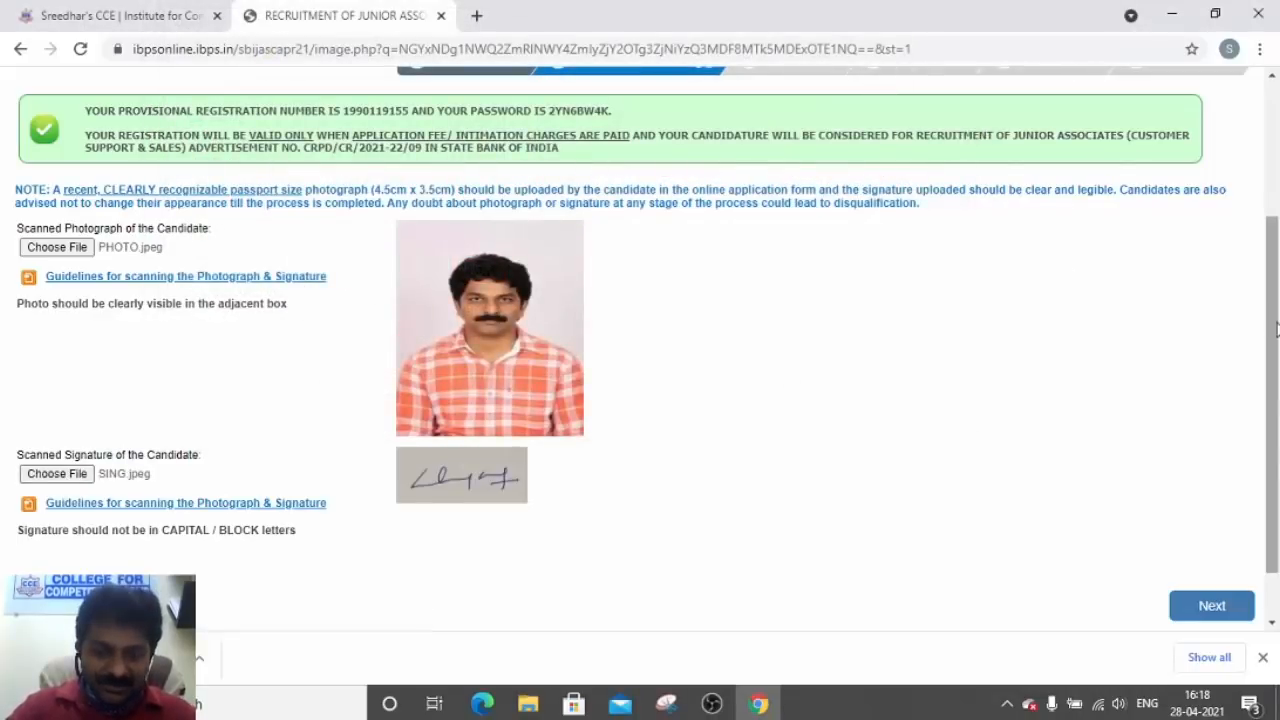
{"action": "left_click_drag", "start_coordinate": [1276, 330], "coordinate": [1276, 400]}
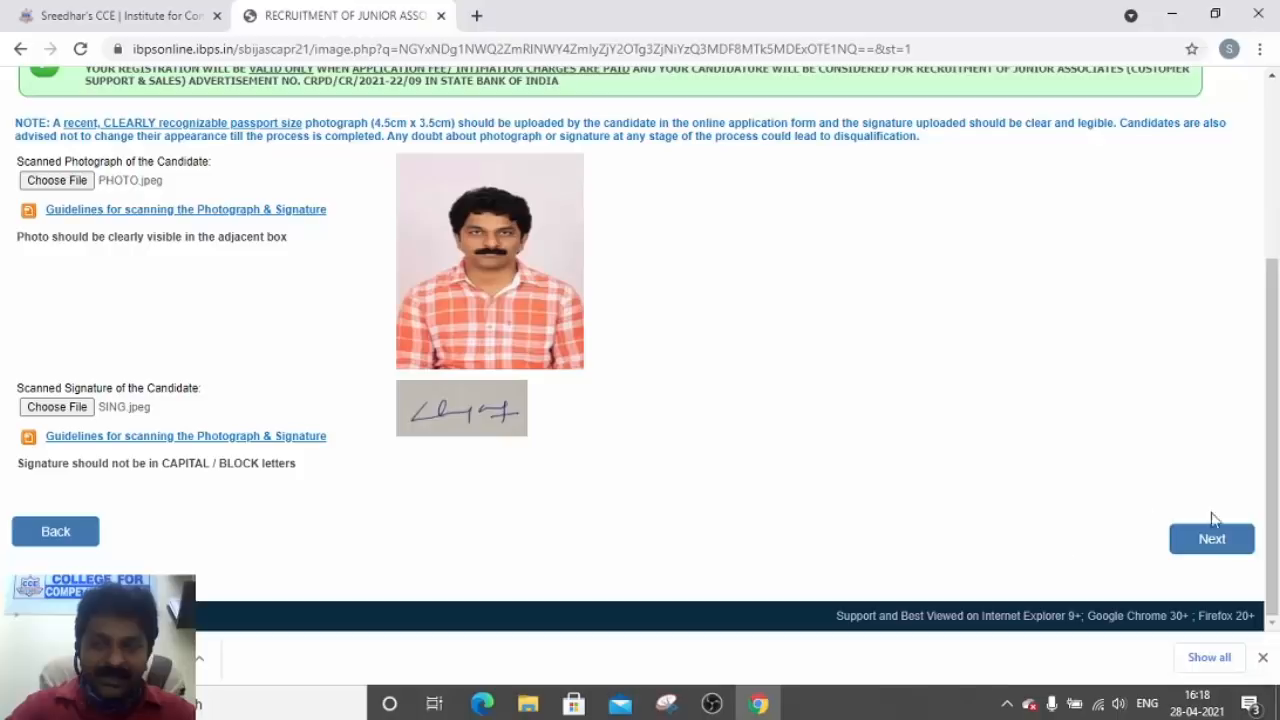
On the Details step, apply under Regular Vacancies & Backlog Vacancies in the HYDERABAD circle
{"action": "left_click", "coordinate": [1215, 540]}
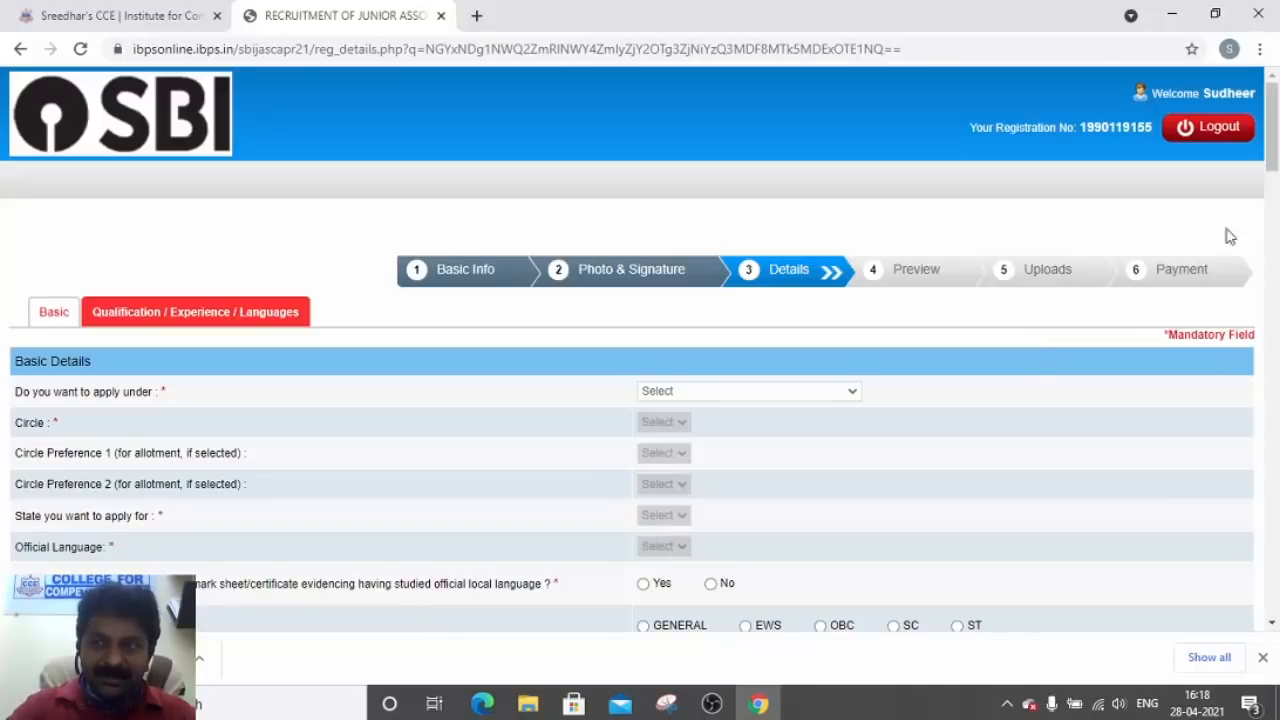
{"action": "left_click_drag", "start_coordinate": [1272, 118], "coordinate": [1272, 130]}
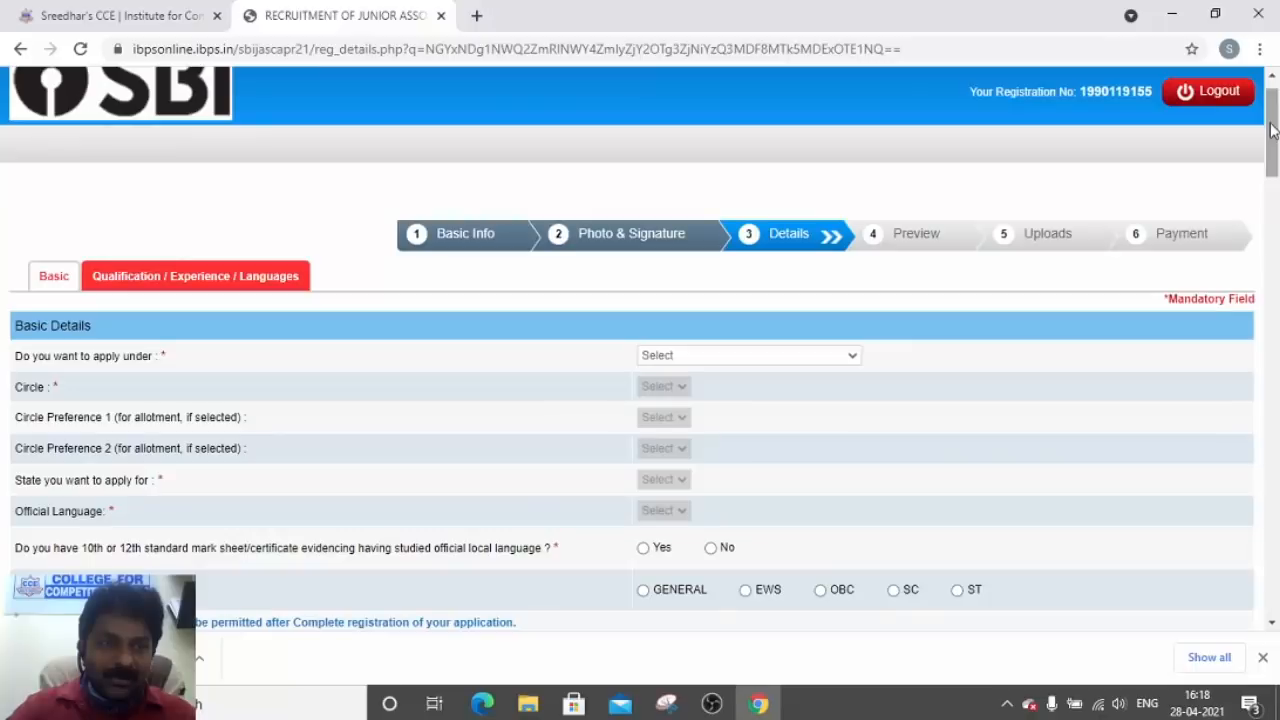
{"action": "left_click", "coordinate": [755, 358]}
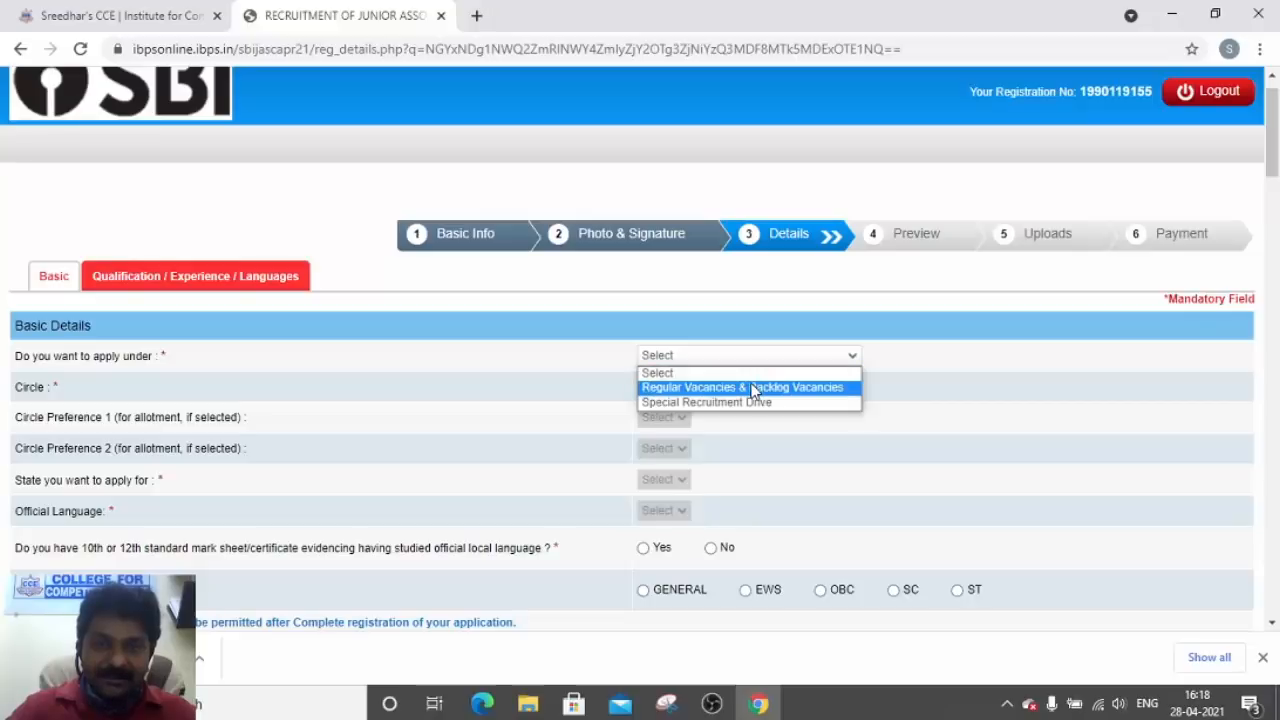
{"action": "left_click", "coordinate": [753, 388]}
{"action": "left_click", "coordinate": [715, 388]}
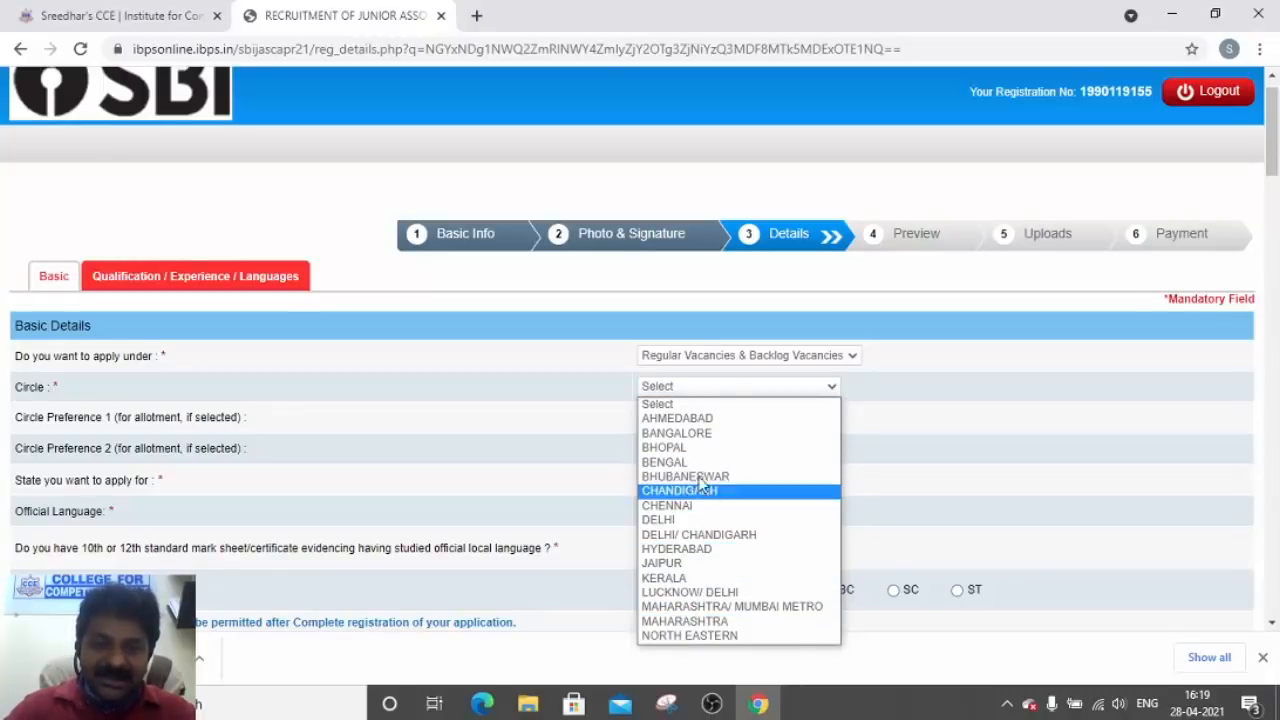
{"action": "left_click", "coordinate": [718, 551]}
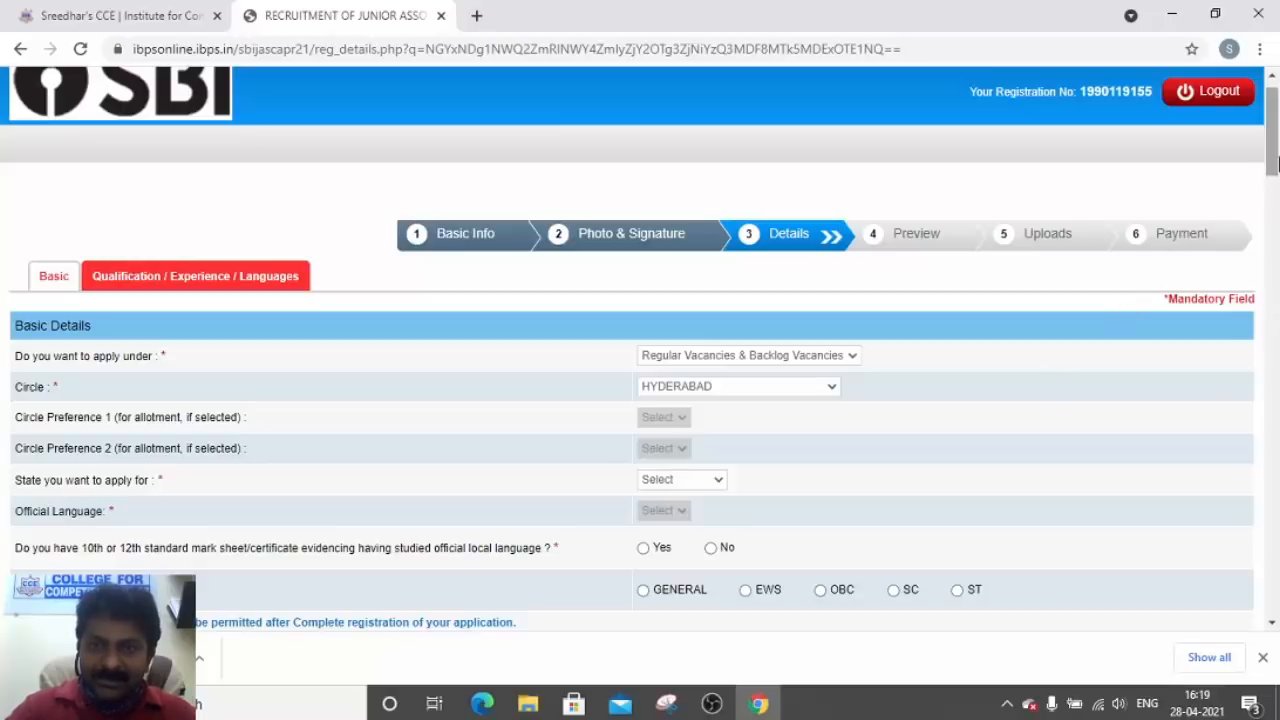
Set the state to TELANGANA and the official language to Telugu
{"action": "left_click_drag", "start_coordinate": [1276, 160], "coordinate": [1276, 176]}
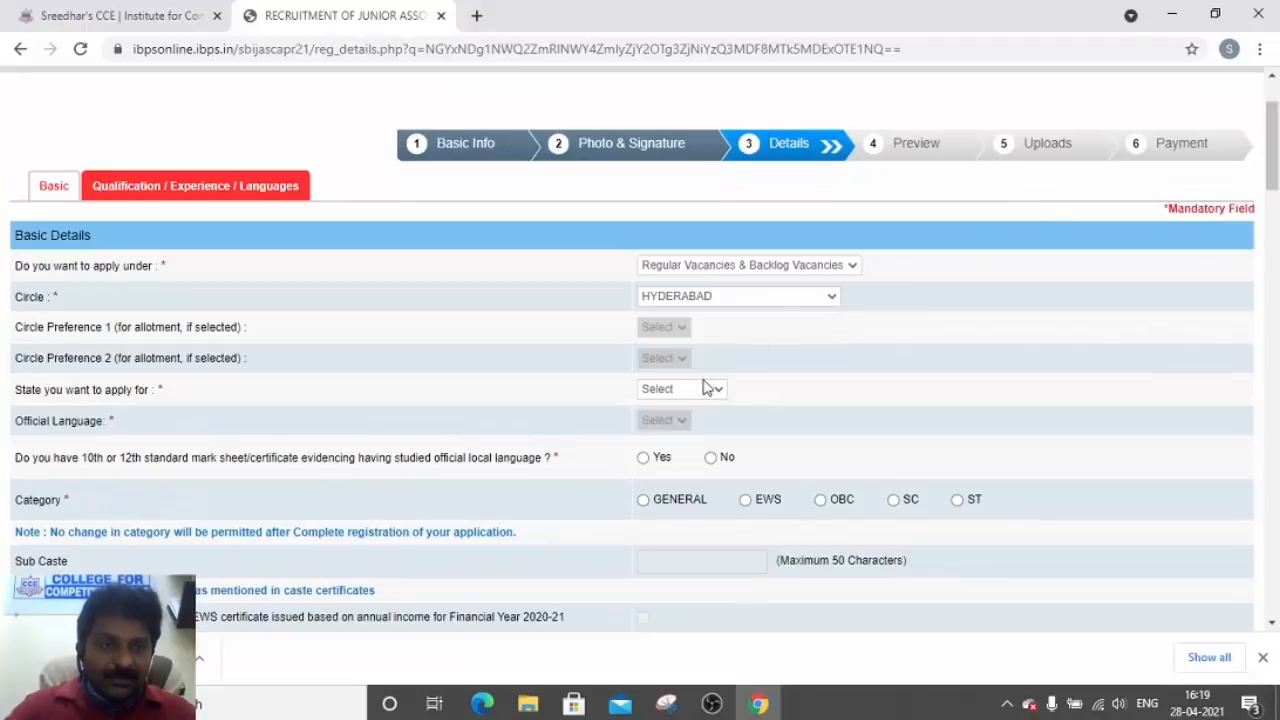
{"action": "left_click", "coordinate": [718, 394]}
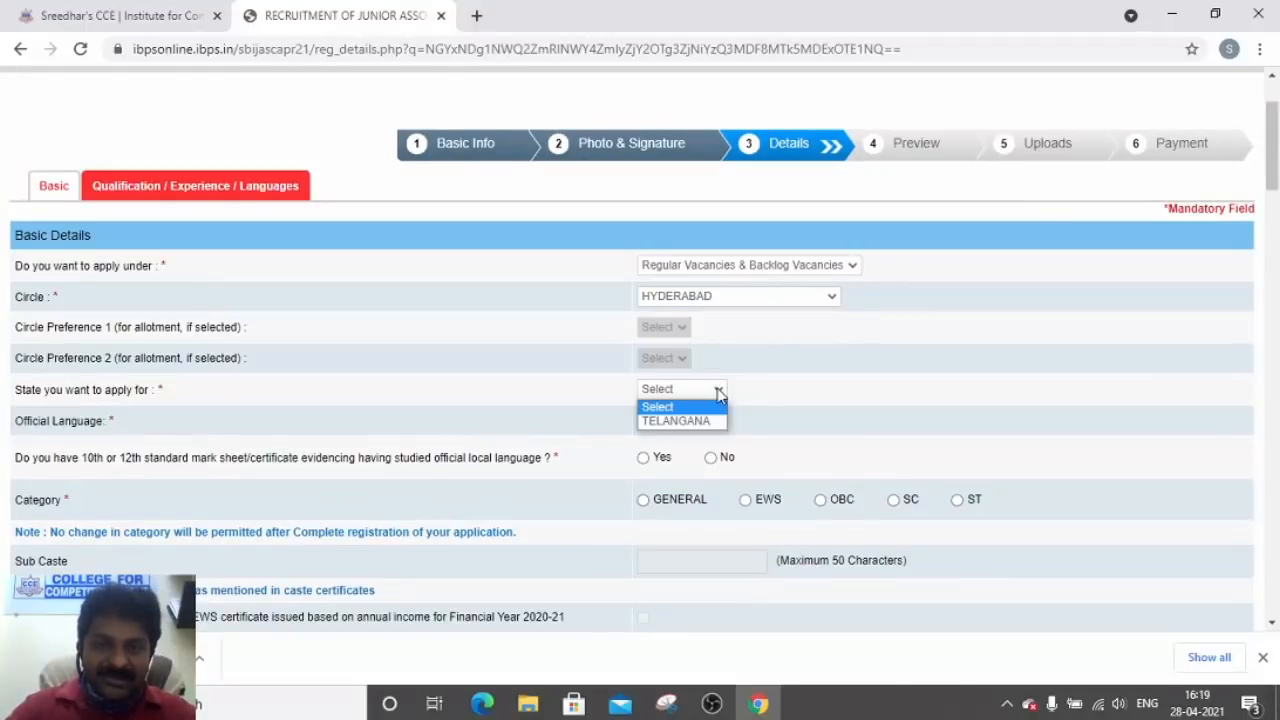
{"action": "left_click", "coordinate": [690, 421]}
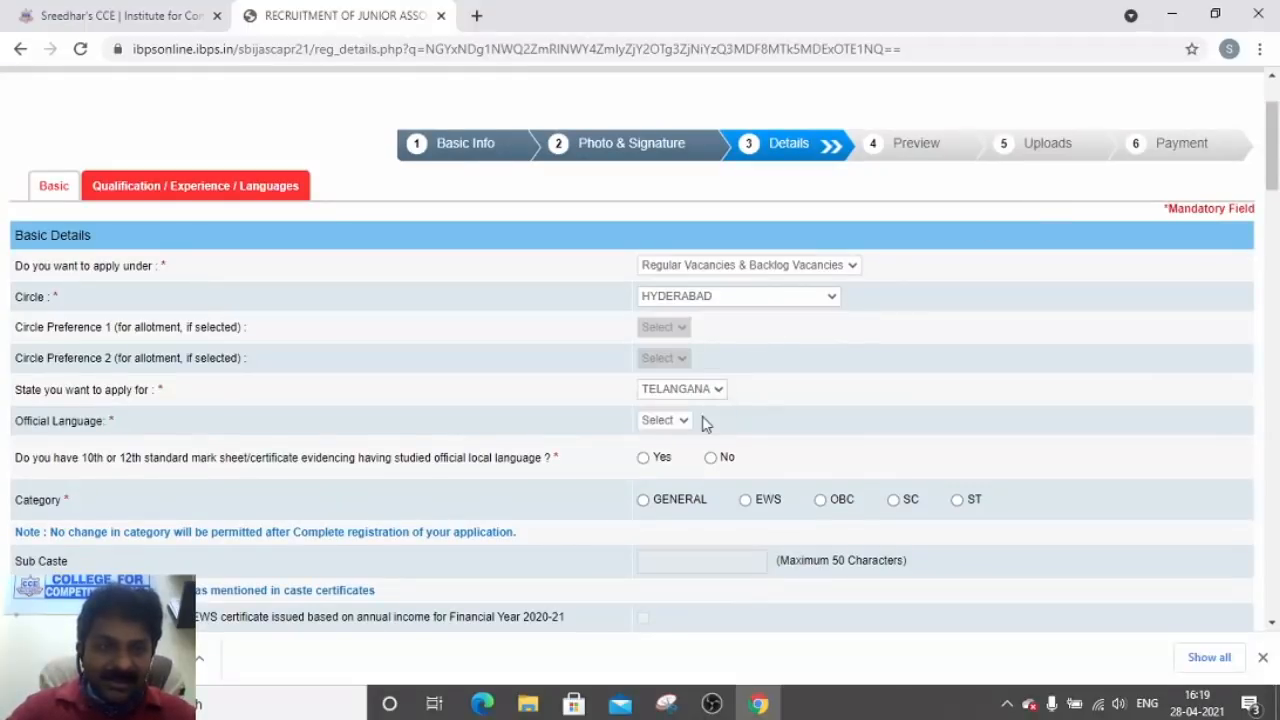
{"action": "left_click", "coordinate": [683, 421]}
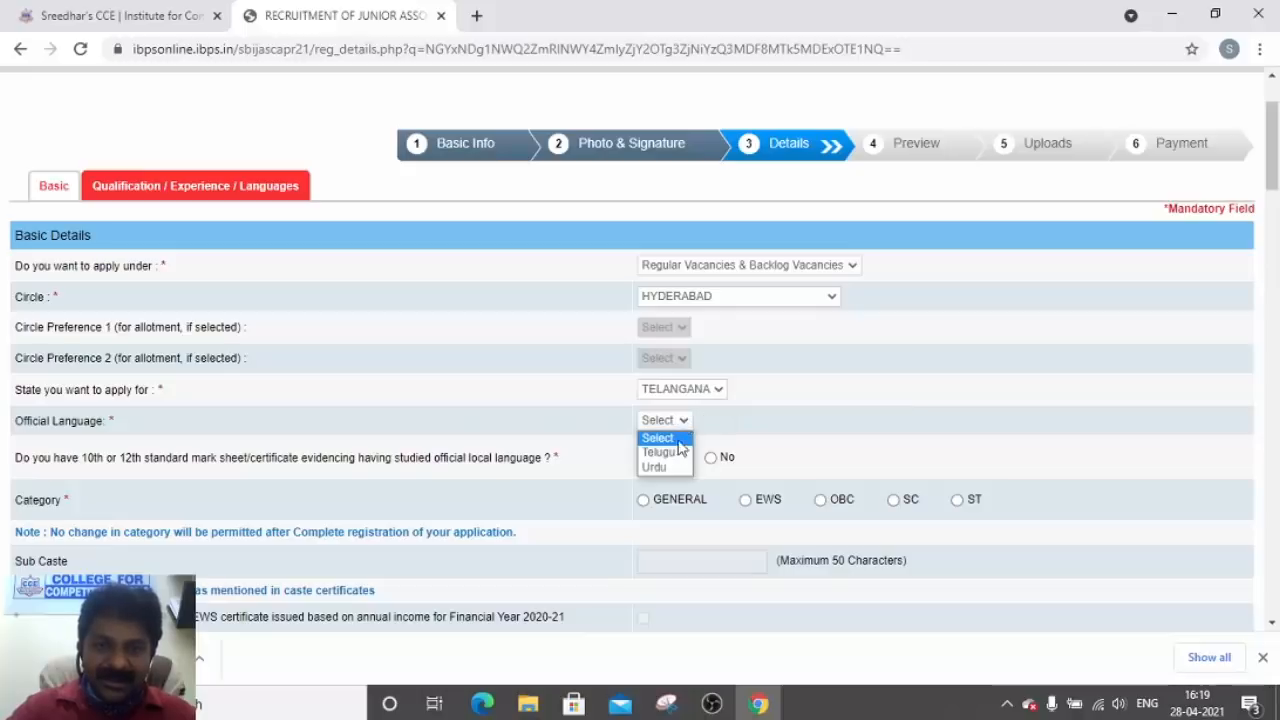
{"action": "left_click", "coordinate": [677, 452]}
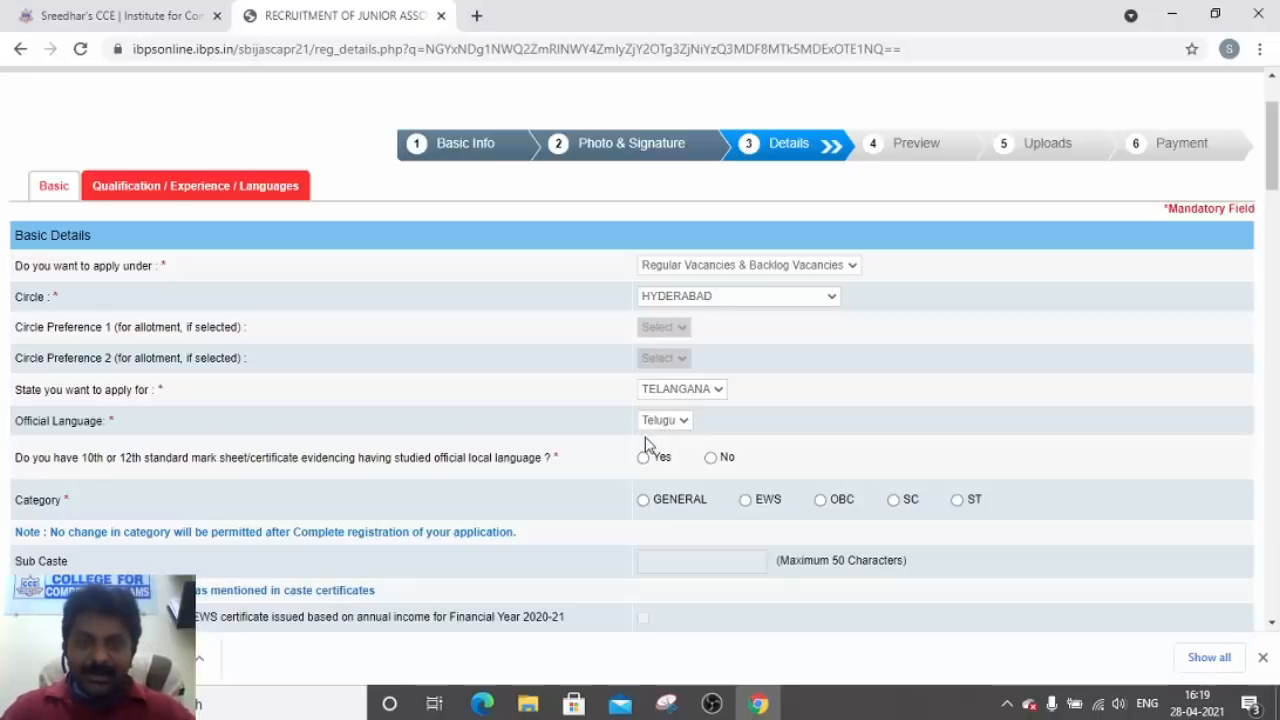
Try the CHANDIGARH circle and browse its states without choosing one
{"action": "left_click", "coordinate": [731, 299]}
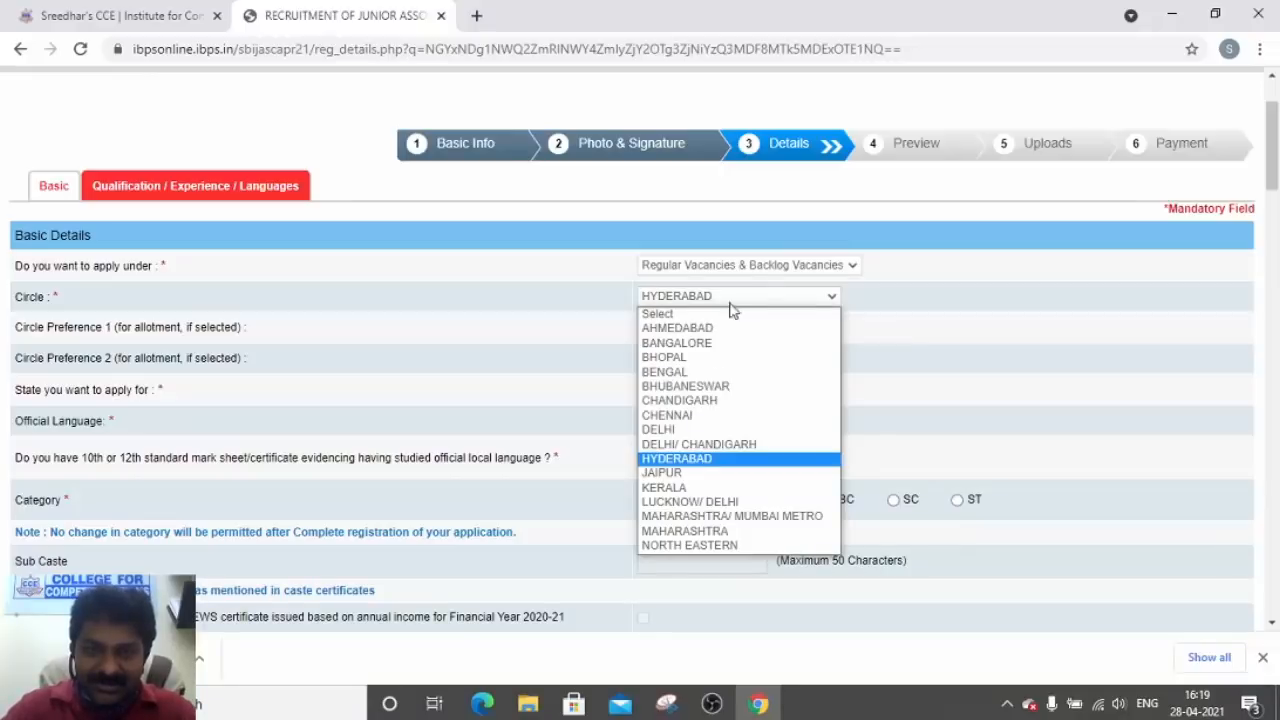
{"action": "left_click", "coordinate": [698, 405]}
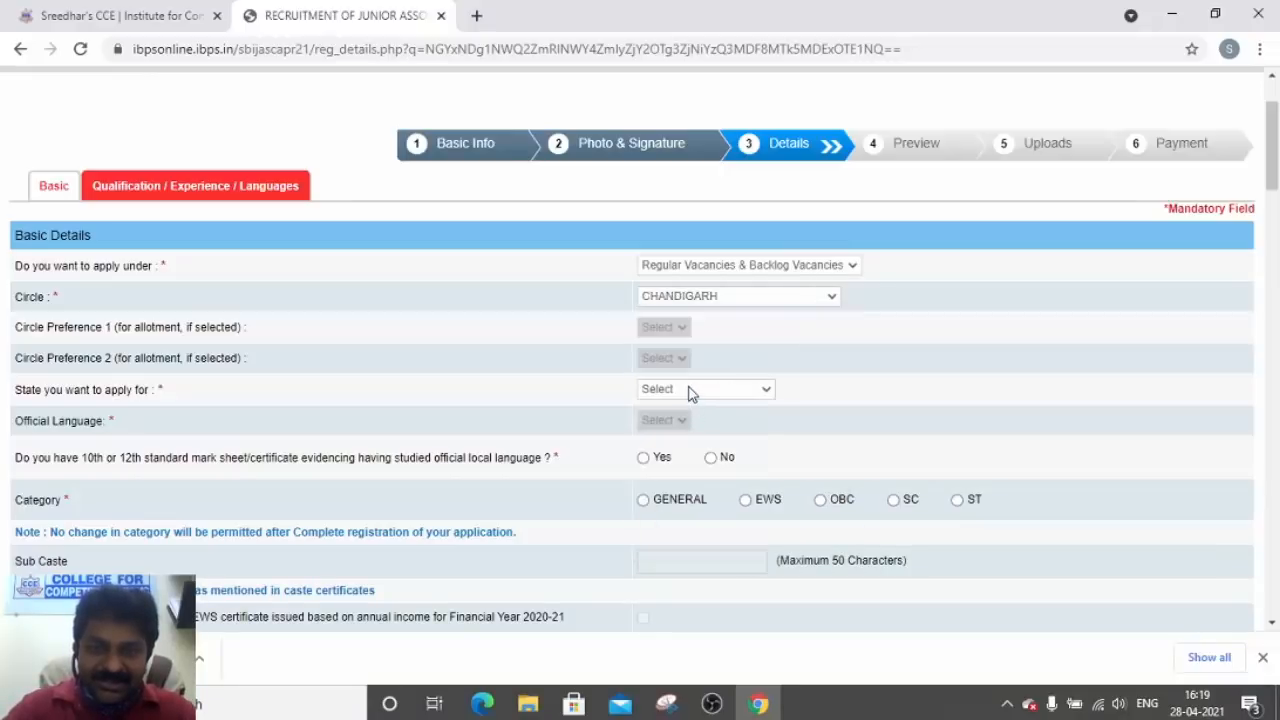
{"action": "left_click", "coordinate": [688, 390]}
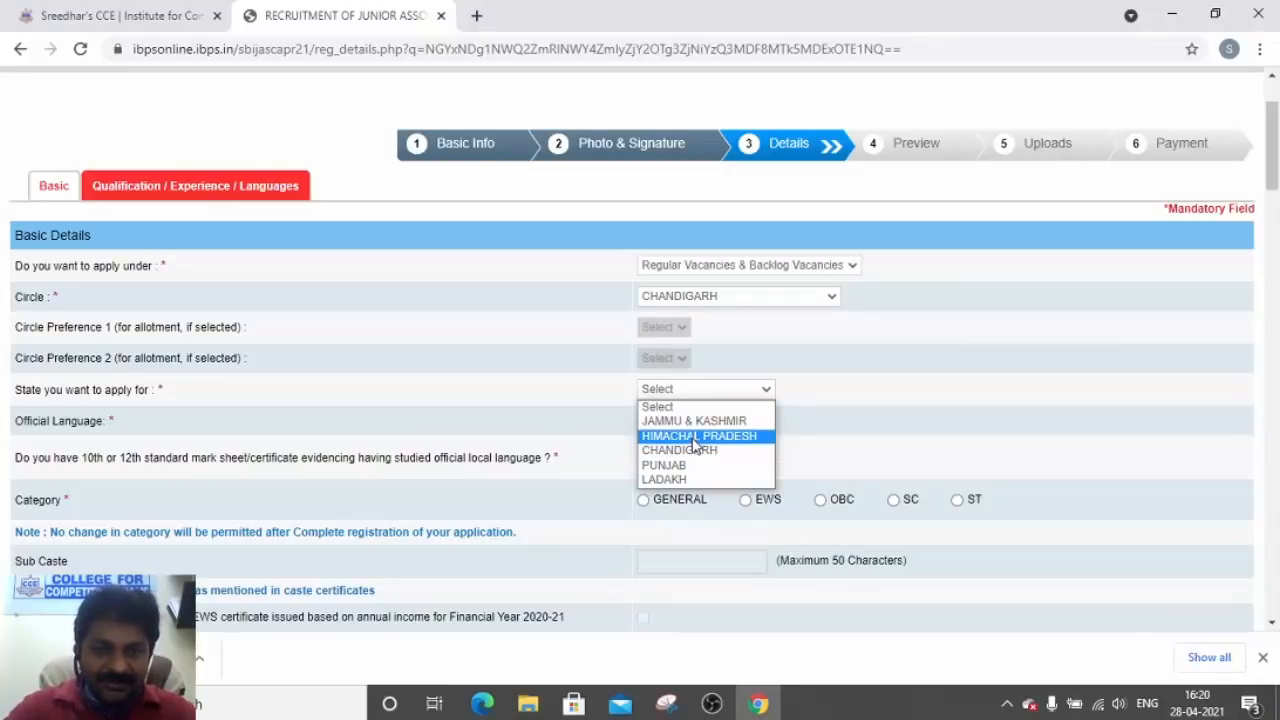
{"action": "key", "text": "Down"}
{"action": "key", "text": "Down"}
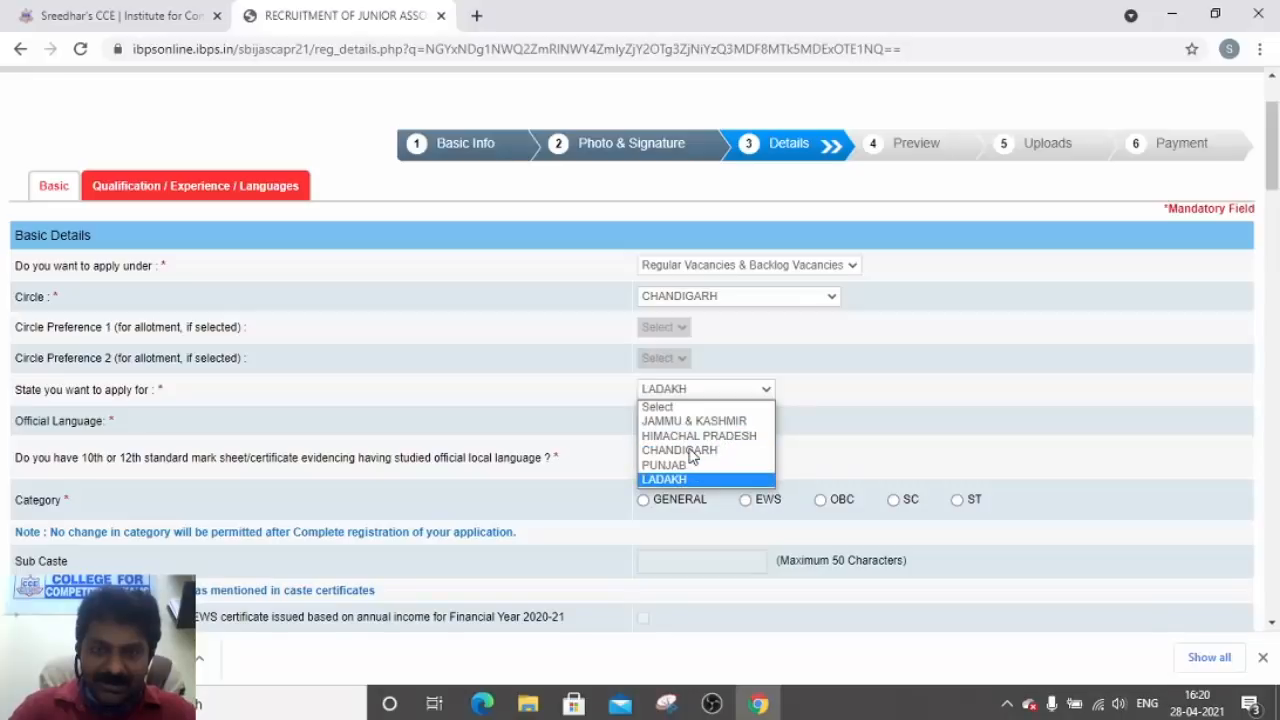
{"action": "key", "text": "Up"}
{"action": "key", "text": "Up"}
{"action": "key", "text": "Up"}
{"action": "key", "text": "Up"}
{"action": "key", "text": "Up"}
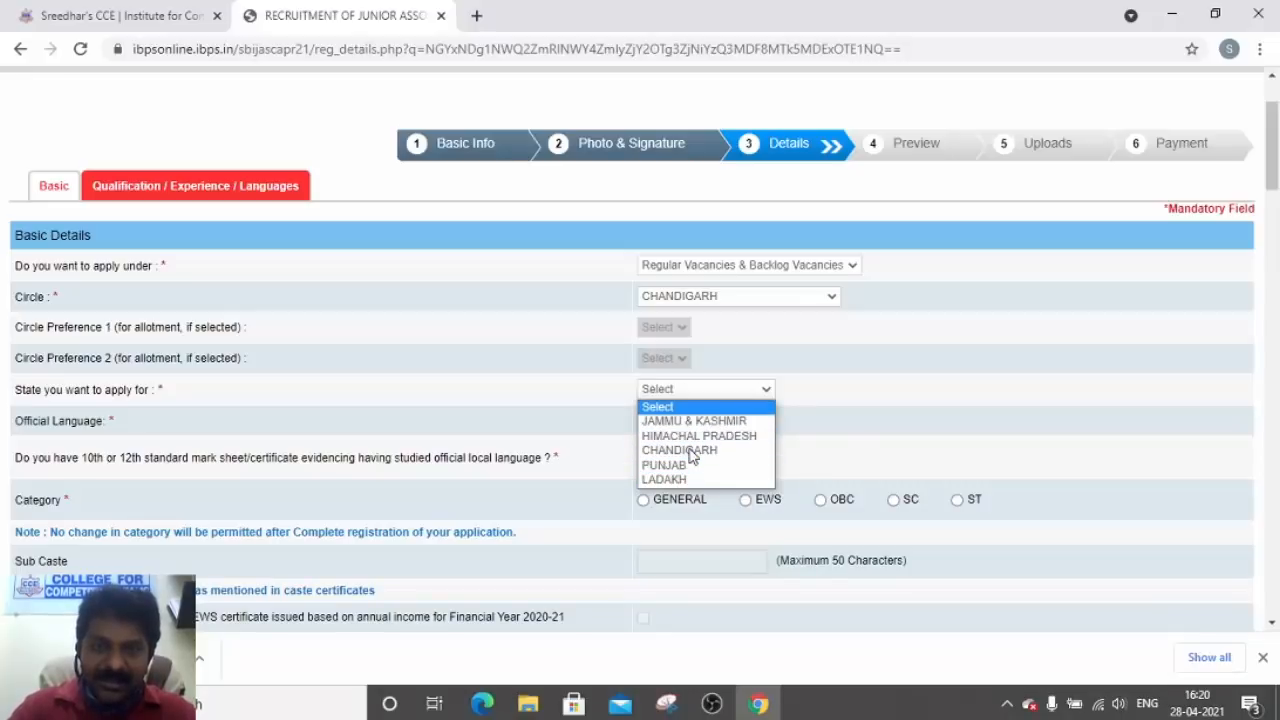
{"action": "left_click", "coordinate": [855, 403]}
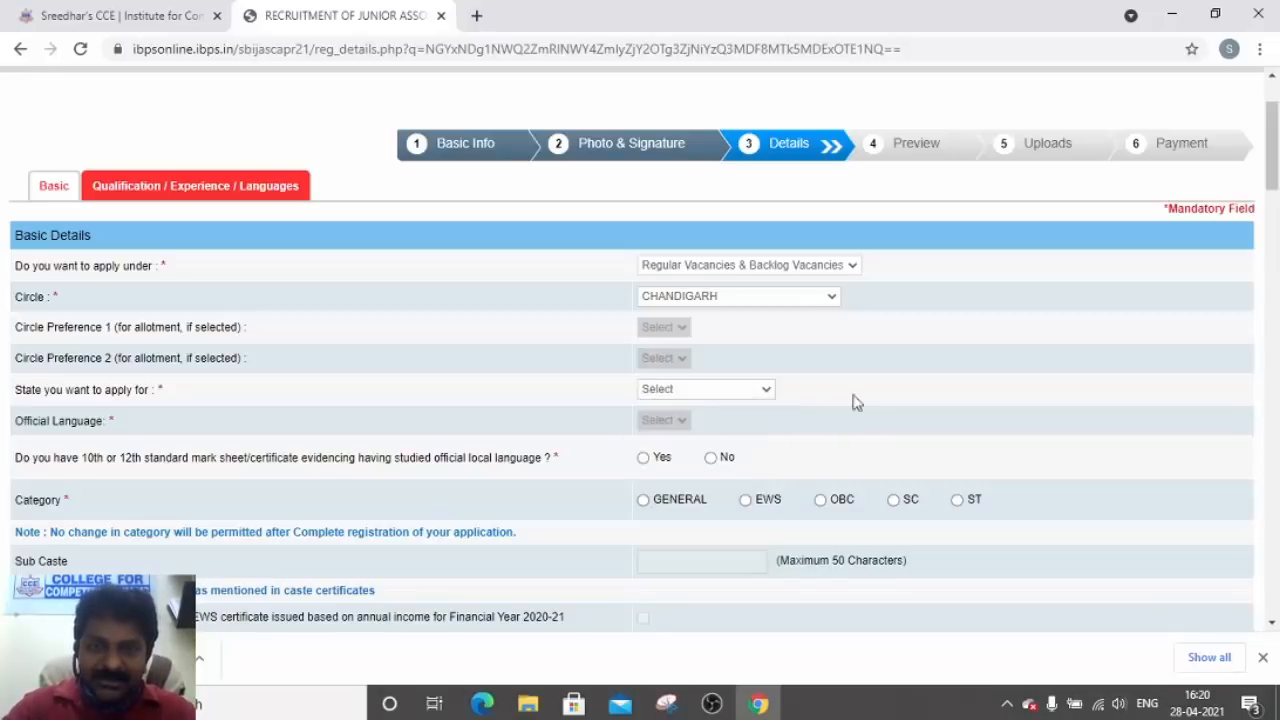
Set circle BHOPAL, state MADHYA PRADESH and official language Hindi
{"action": "left_click", "coordinate": [736, 304]}
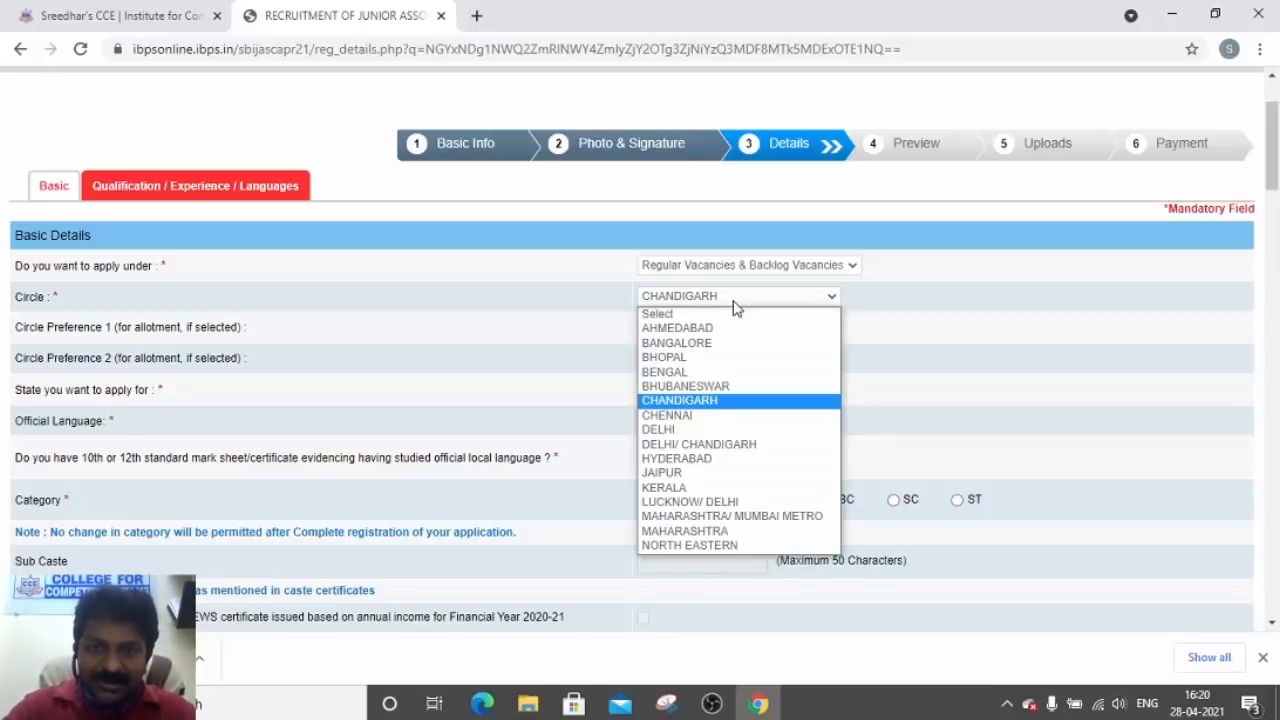
{"action": "left_click", "coordinate": [711, 358]}
{"action": "left_click", "coordinate": [693, 392]}
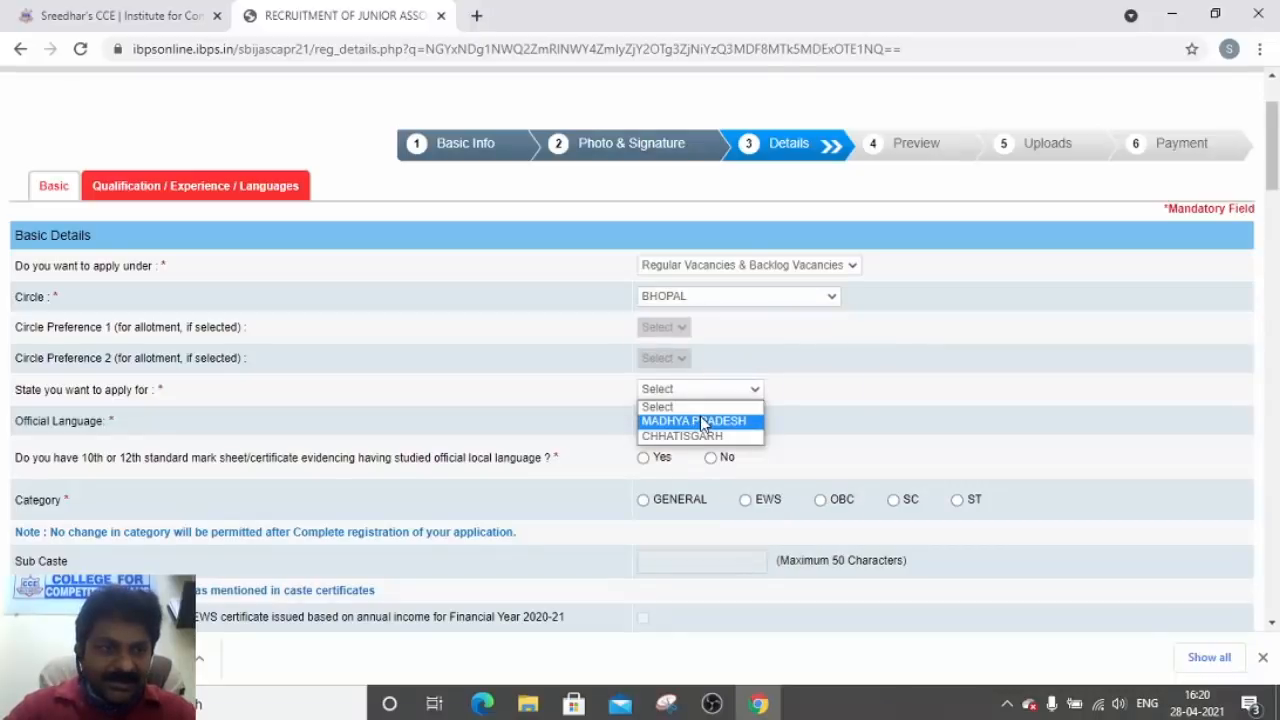
{"action": "left_click", "coordinate": [703, 421]}
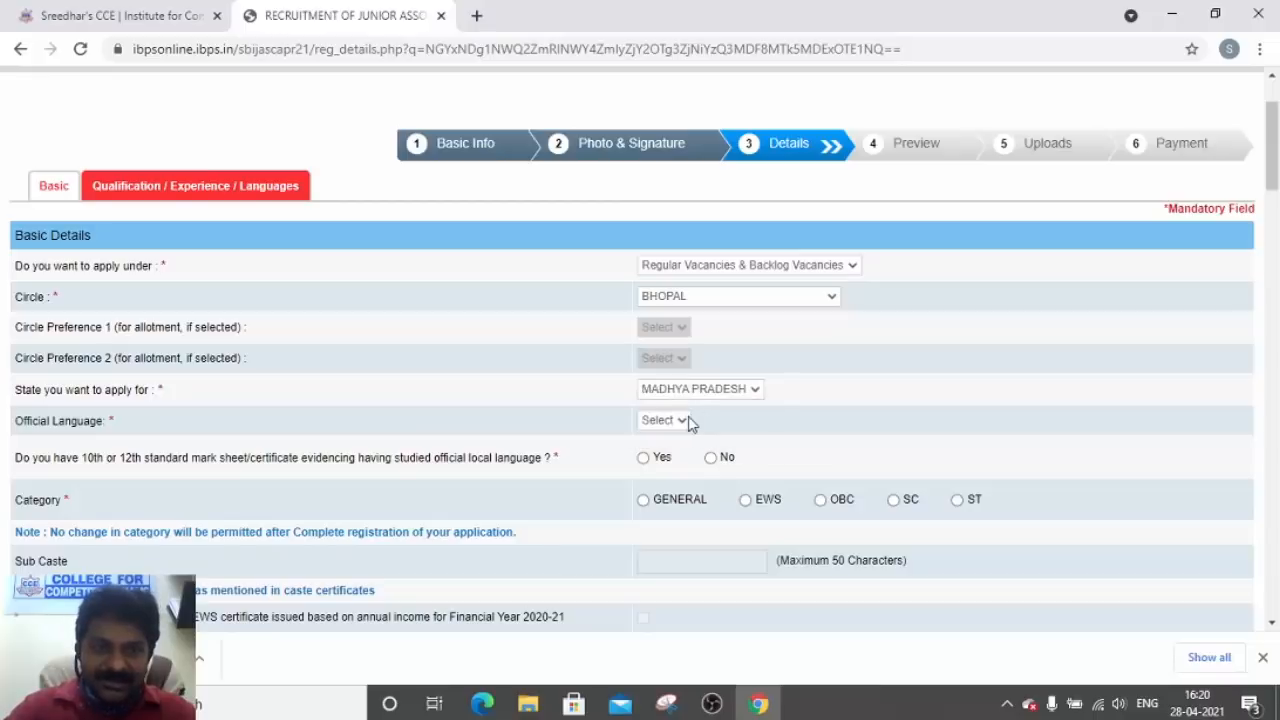
{"action": "left_click", "coordinate": [674, 420]}
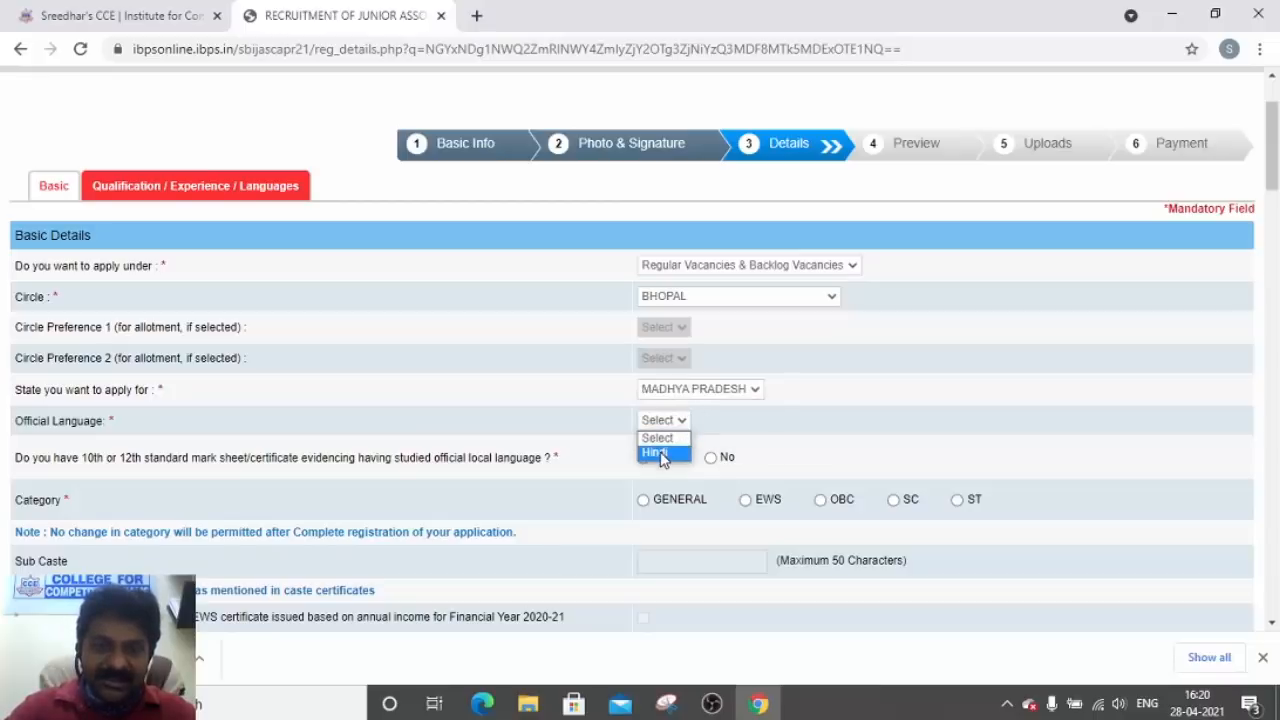
{"action": "left_click", "coordinate": [658, 455]}
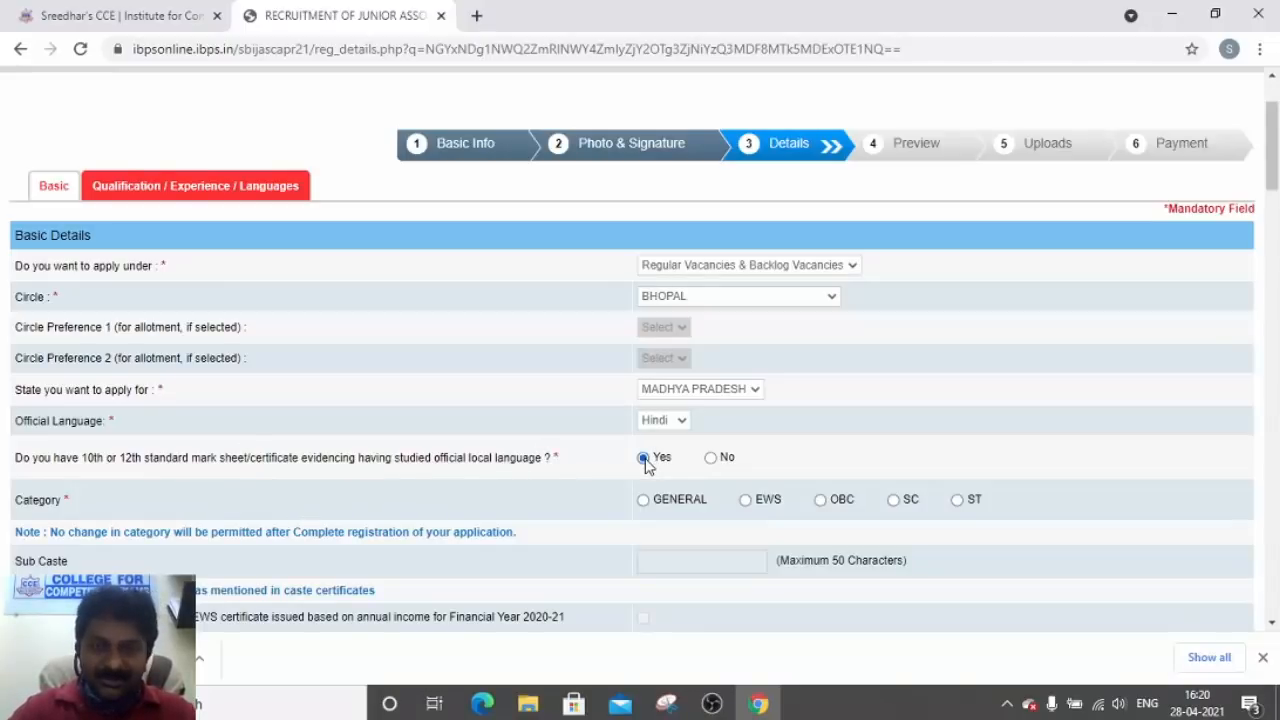
Switch to circle AHMEDABAD, state GUJARAT, language Gujarati, answering Yes to the local-language question
{"action": "left_click", "coordinate": [686, 299]}
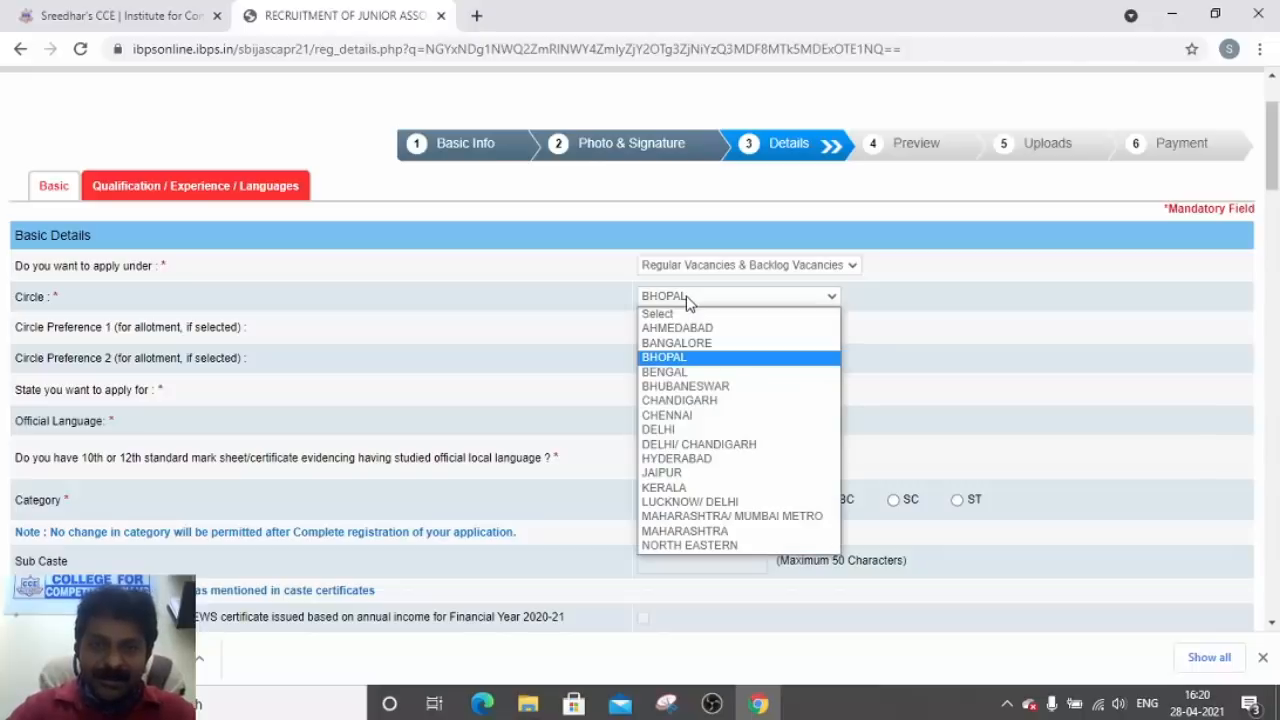
{"action": "left_click", "coordinate": [686, 326]}
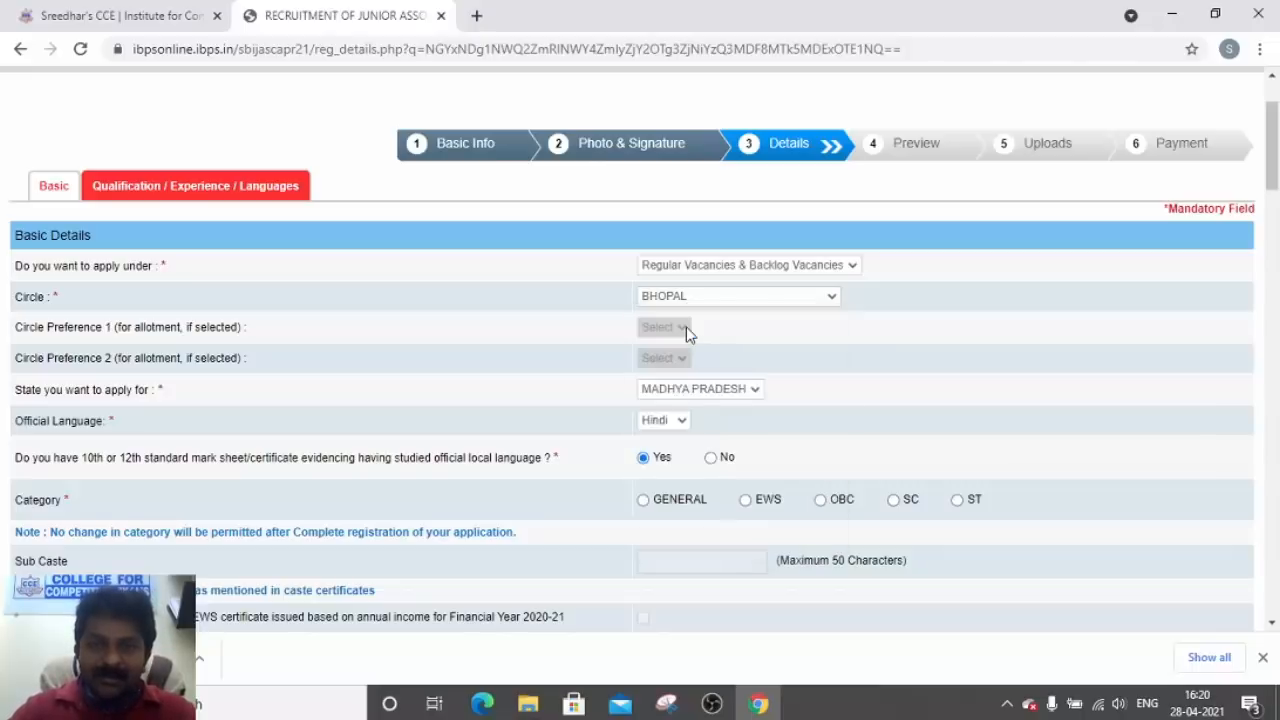
{"action": "left_click", "coordinate": [677, 389]}
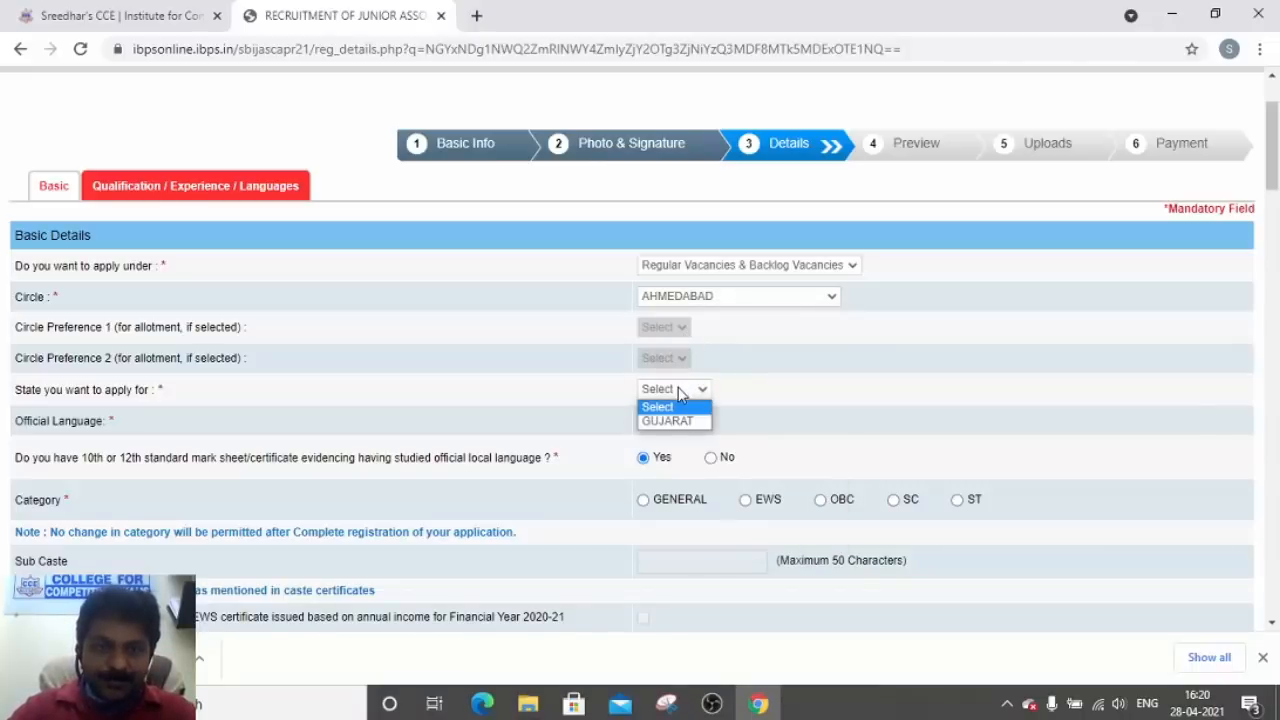
{"action": "left_click", "coordinate": [676, 421]}
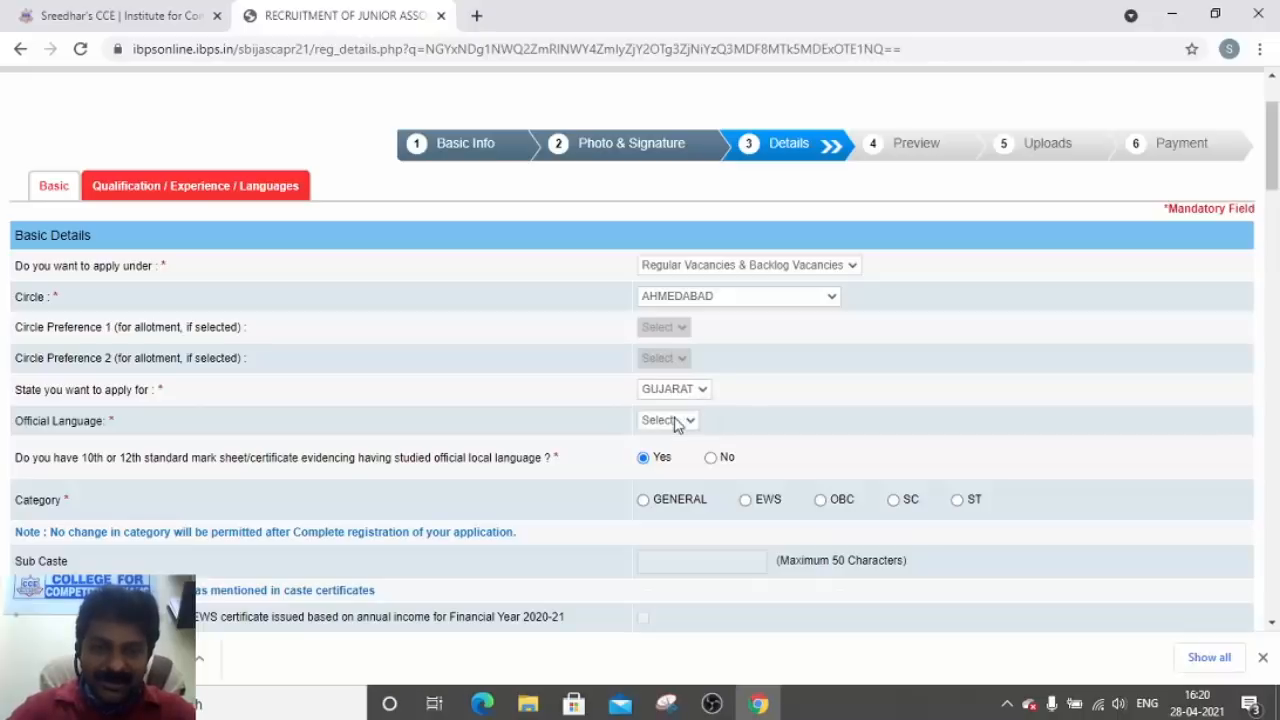
{"action": "left_click", "coordinate": [675, 422]}
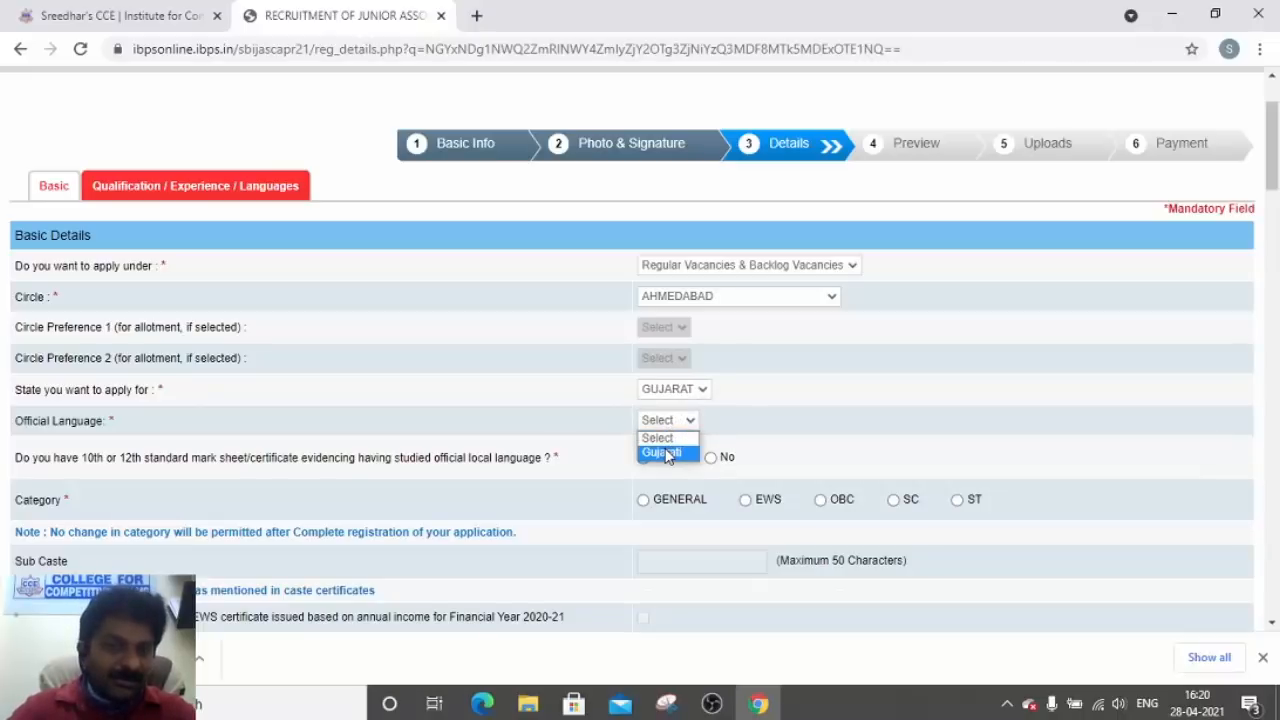
{"action": "left_click", "coordinate": [665, 453]}
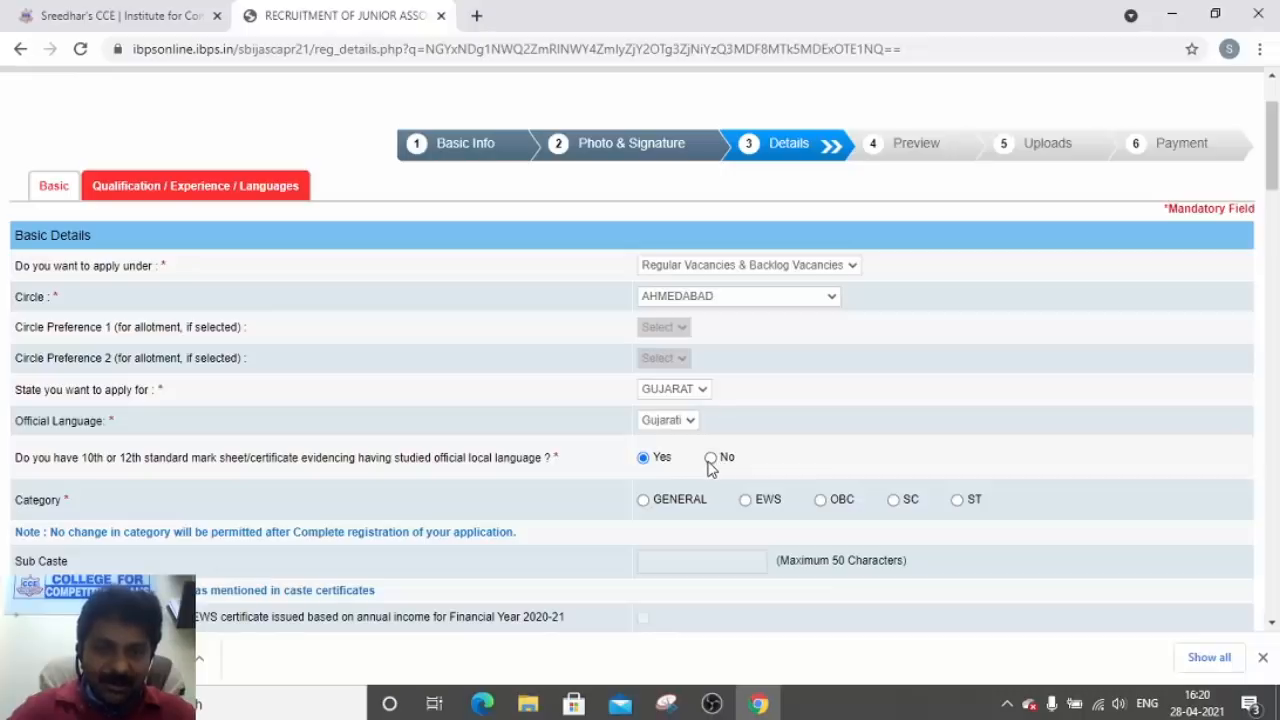
{"action": "left_click", "coordinate": [709, 461]}
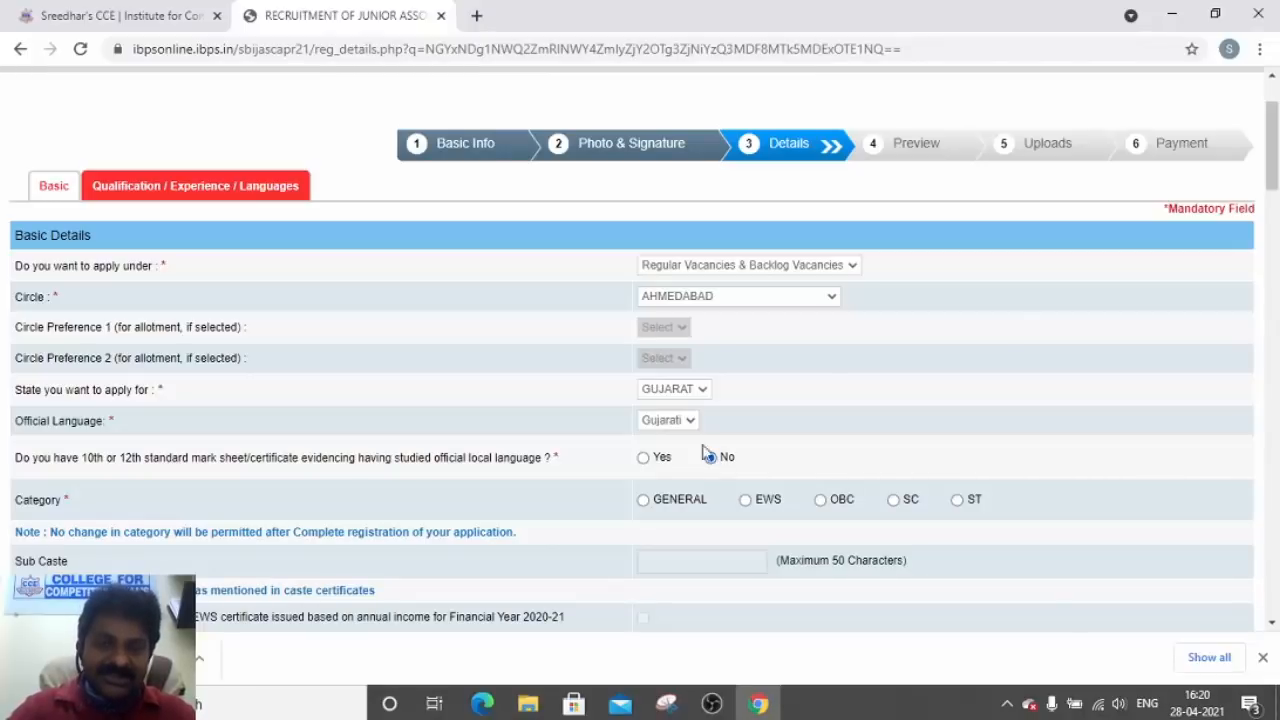
{"action": "left_click", "coordinate": [643, 459]}
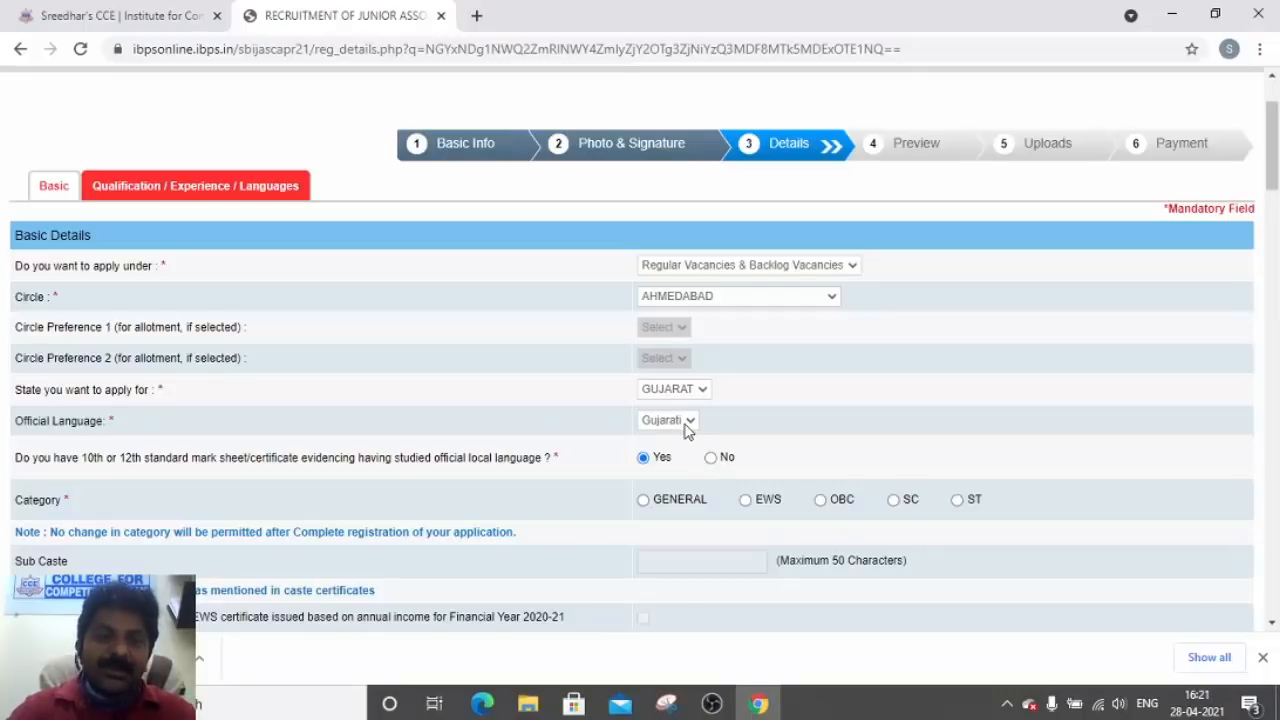
Return to HYDERABAD, TELANGANA and Telugu, keep Yes, and select the GENERAL category
{"action": "left_click", "coordinate": [710, 305]}
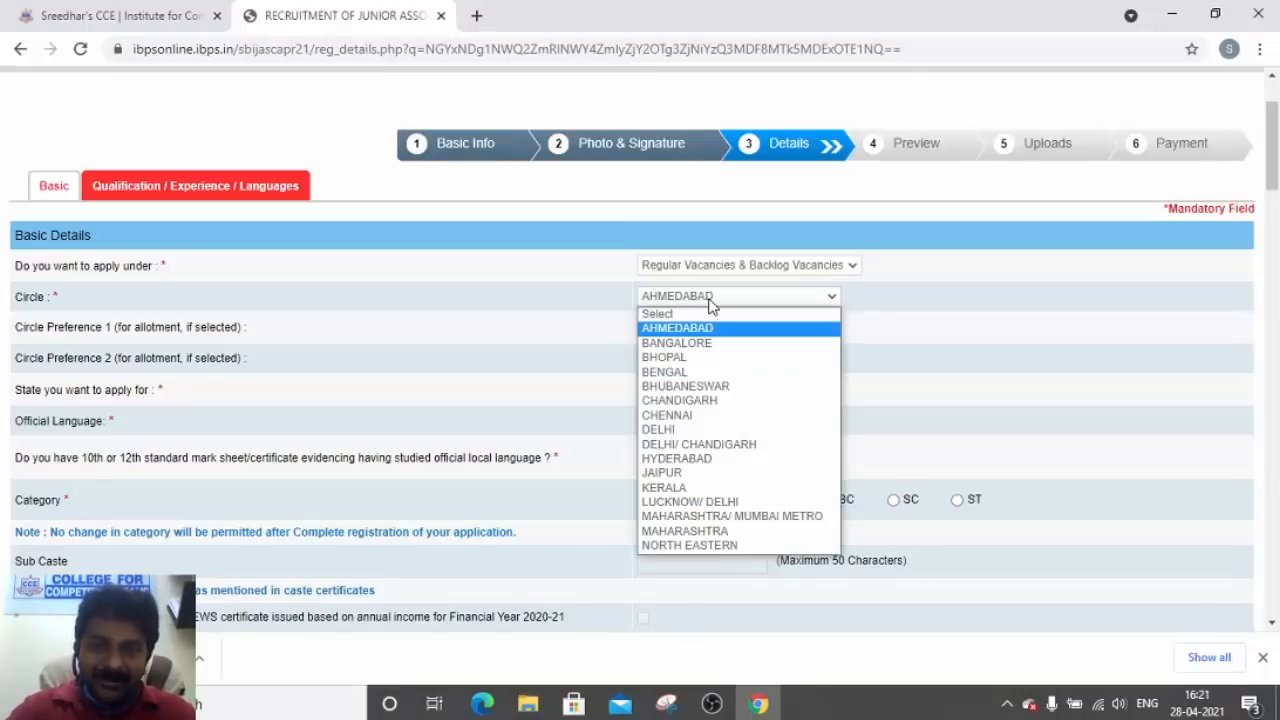
{"action": "left_click", "coordinate": [686, 458]}
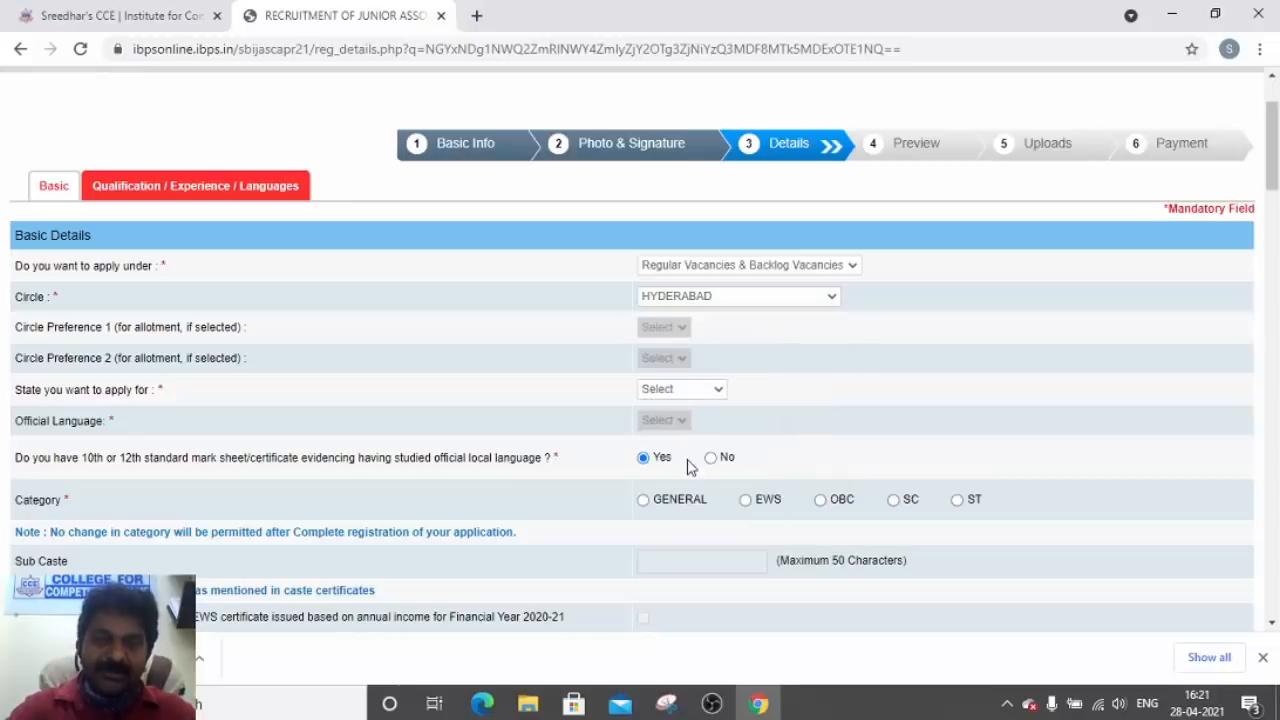
{"action": "left_click", "coordinate": [658, 389]}
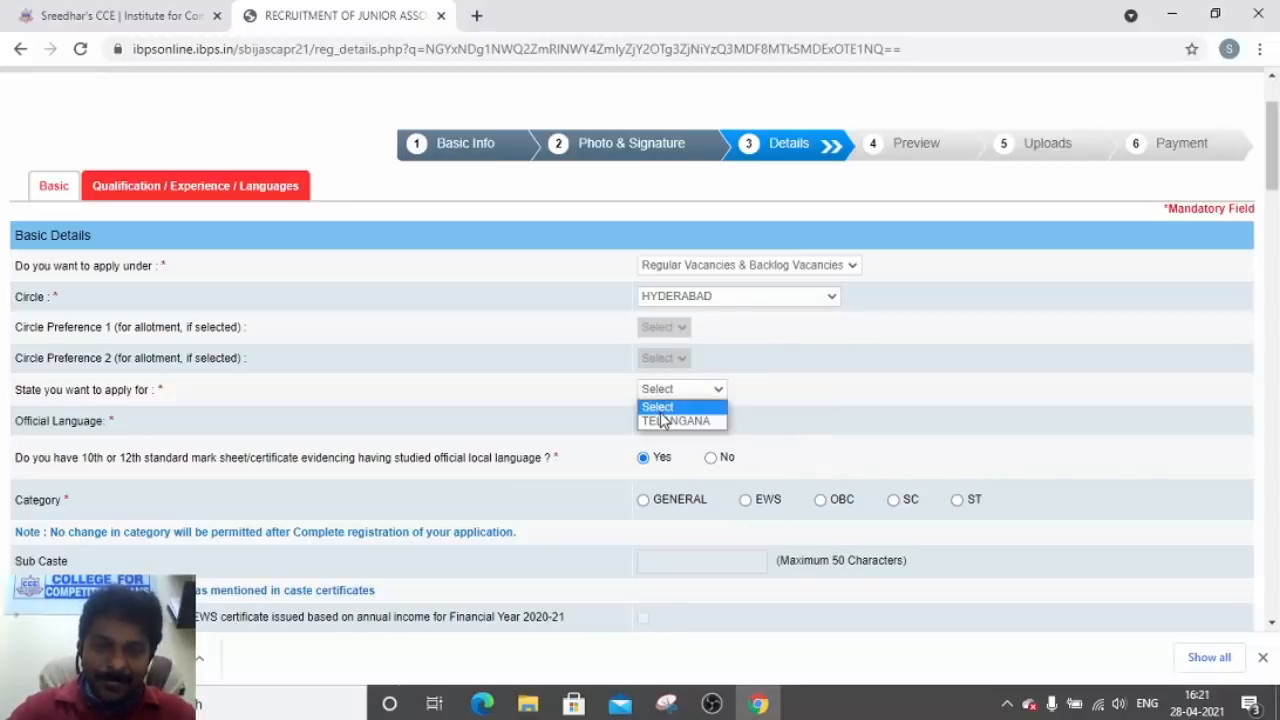
{"action": "left_click", "coordinate": [662, 421]}
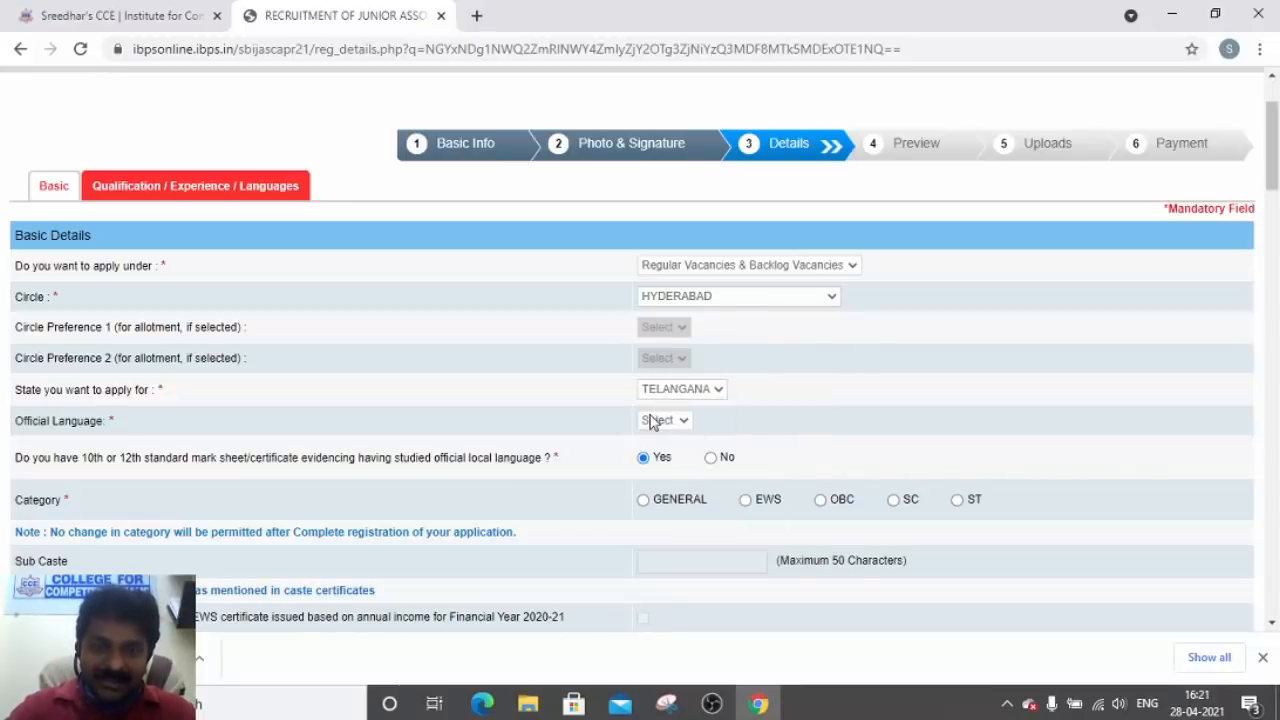
{"action": "left_click", "coordinate": [657, 421]}
{"action": "left_click", "coordinate": [656, 454]}
{"action": "left_click", "coordinate": [654, 457]}
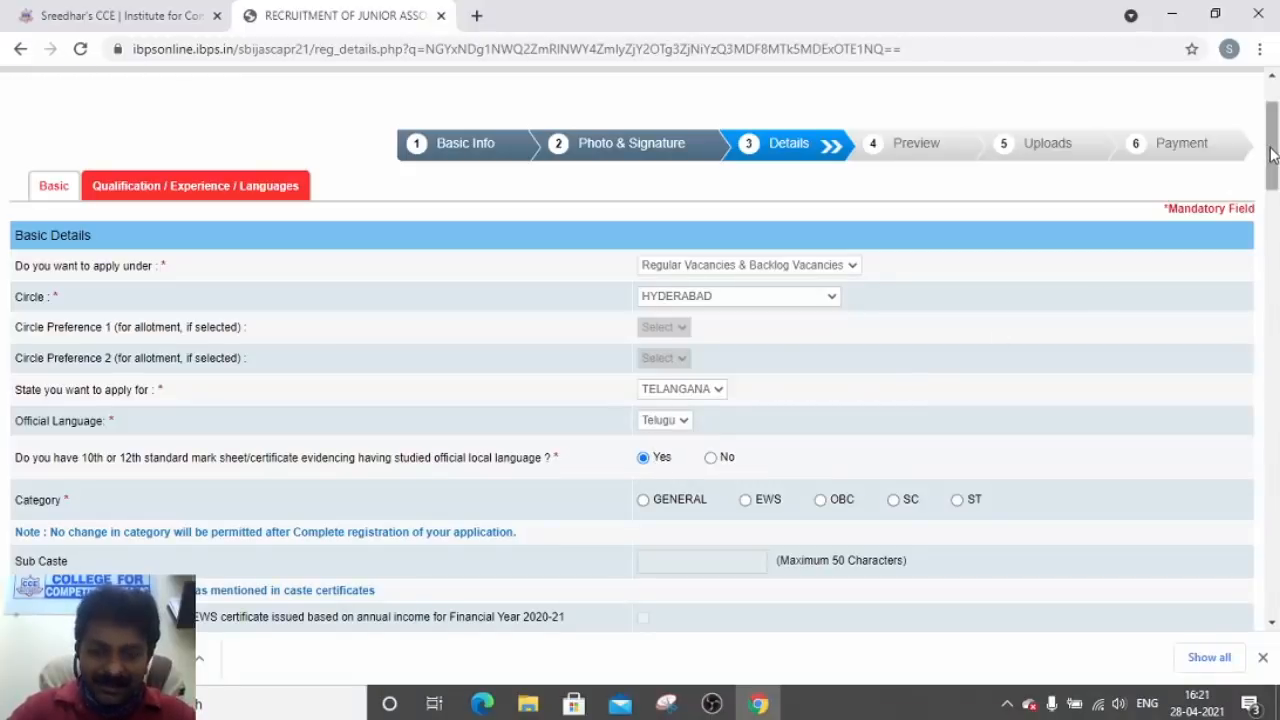
{"action": "left_click_drag", "start_coordinate": [1272, 153], "coordinate": [1272, 172]}
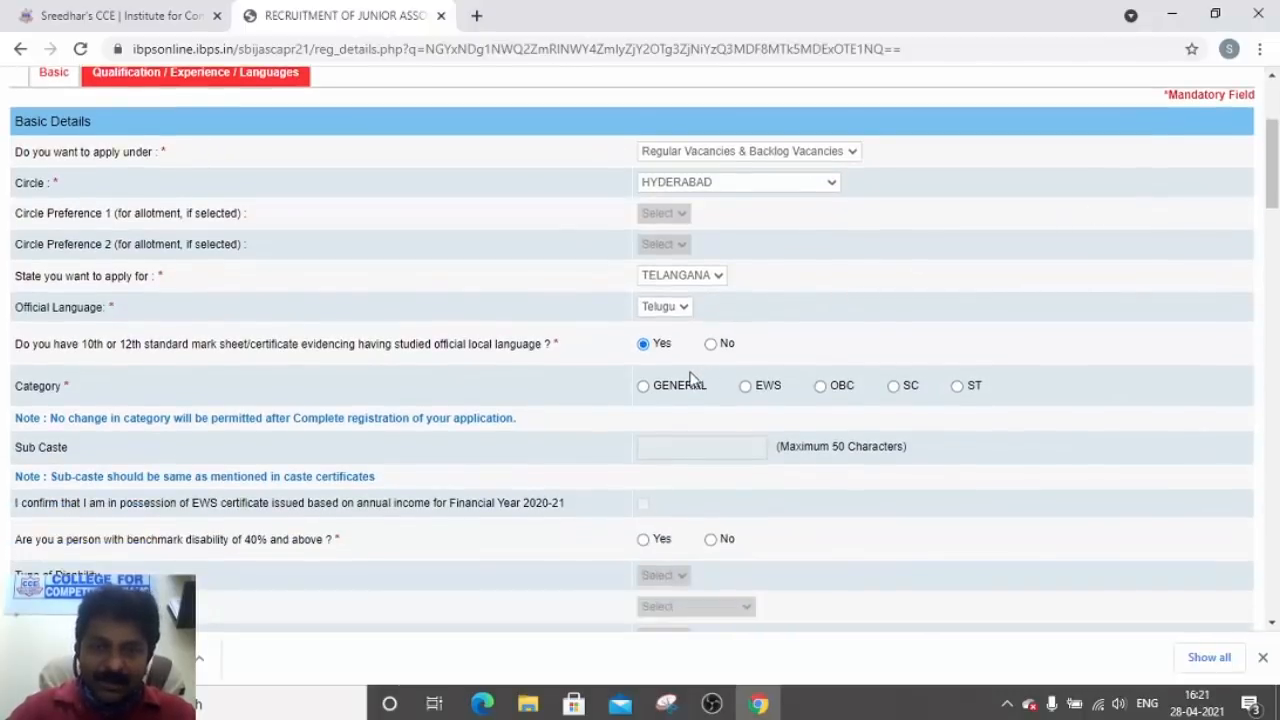
{"action": "left_click", "coordinate": [644, 387]}
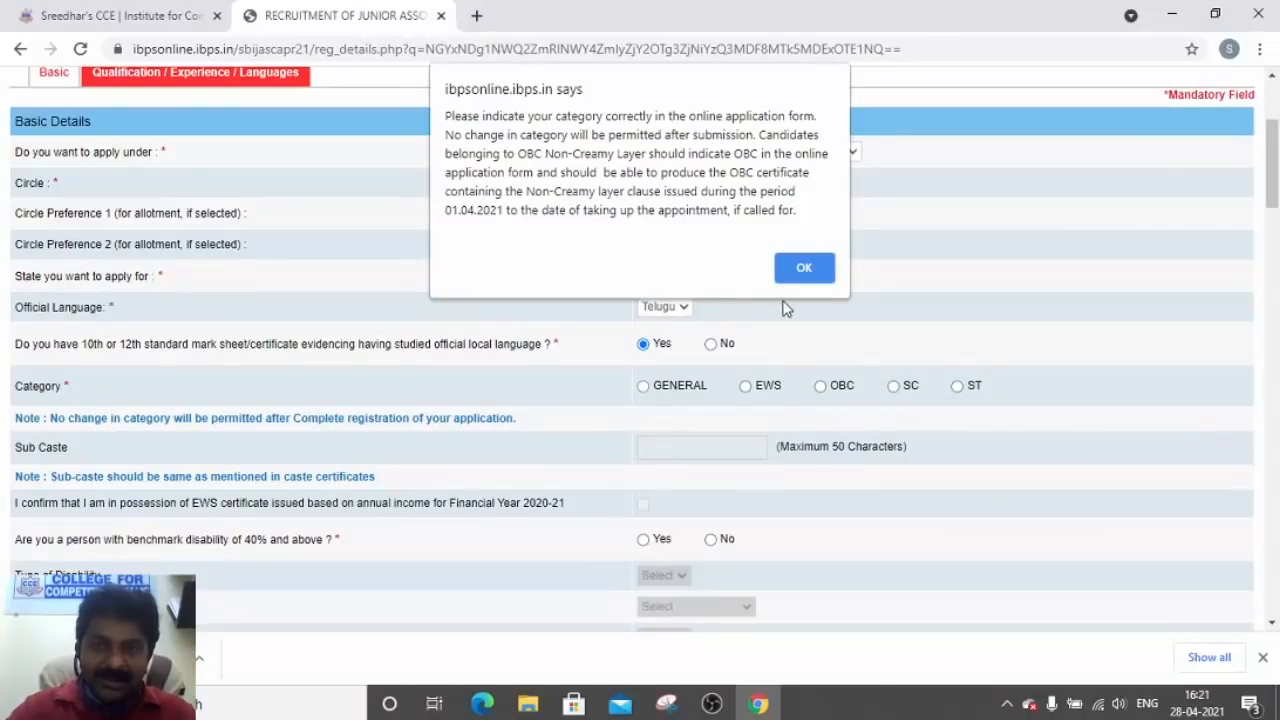
Acknowledge the category alert so GENERAL stays selected as the category
{"action": "left_click", "coordinate": [805, 268]}
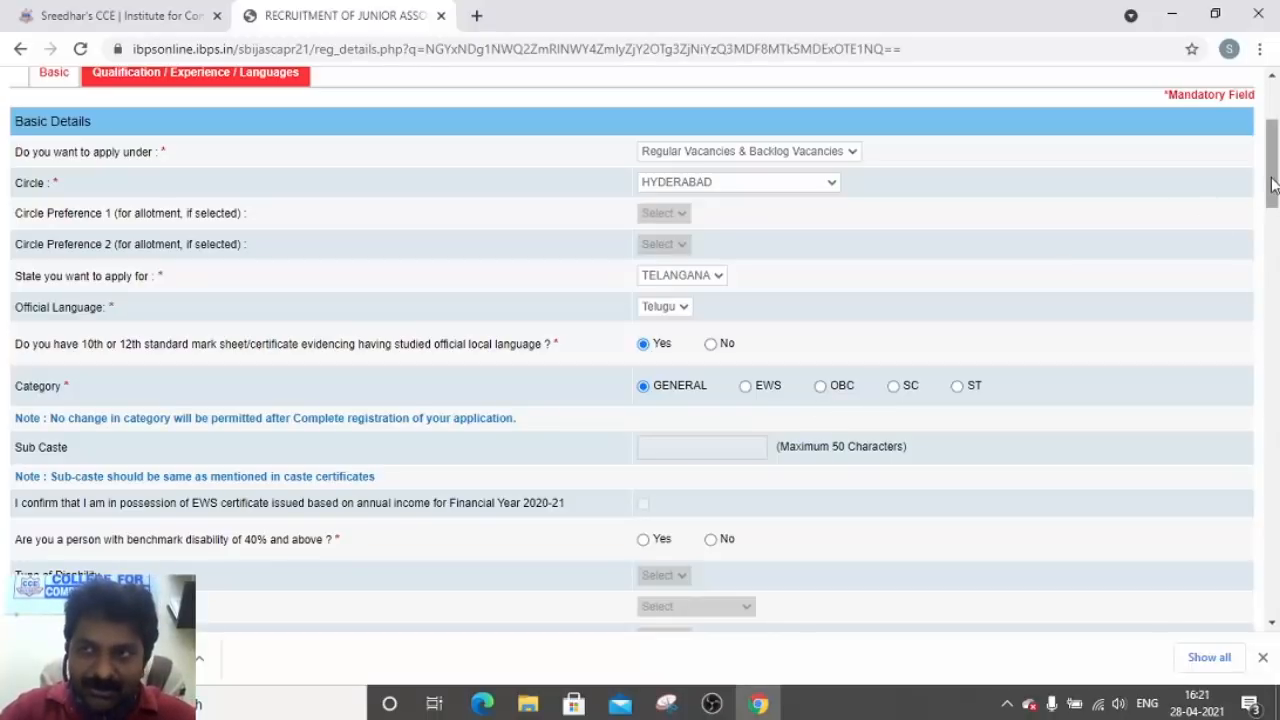
Answer No to the 40%-and-above benchmark disability question, leaving Type of Disability disabled
{"action": "left_click_drag", "start_coordinate": [1271, 184], "coordinate": [1273, 203]}
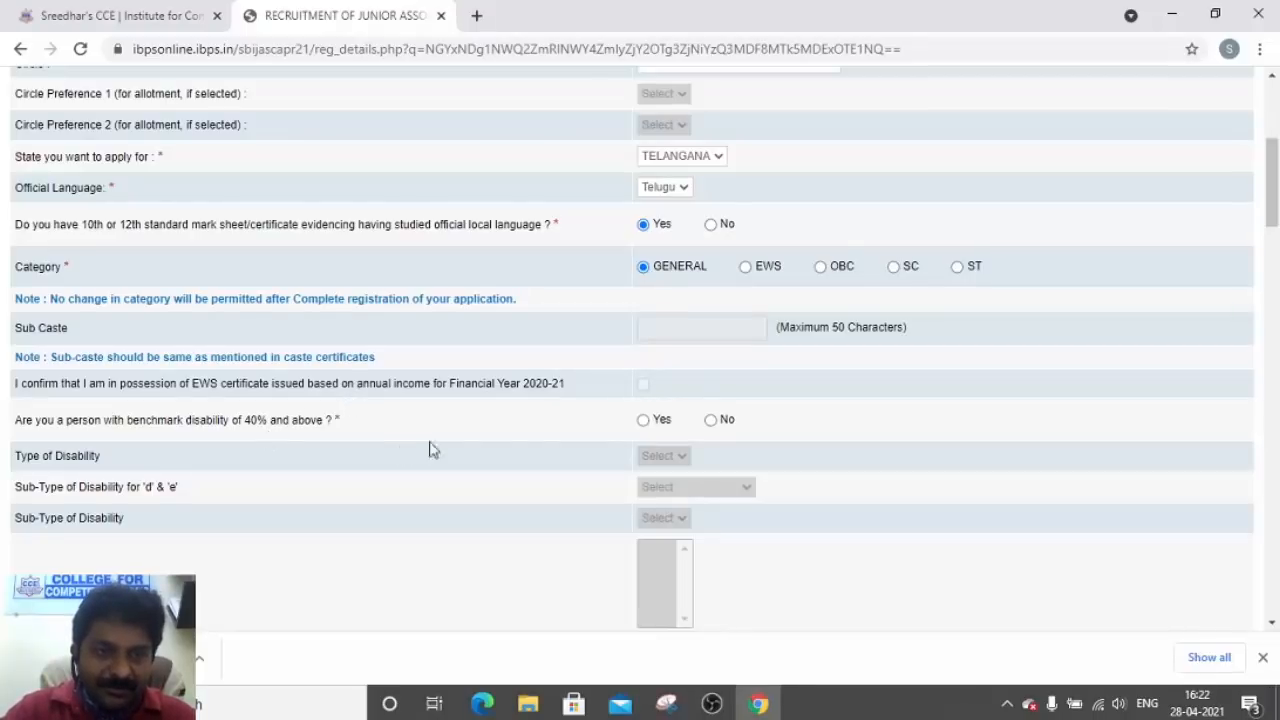
{"action": "left_click", "coordinate": [711, 421]}
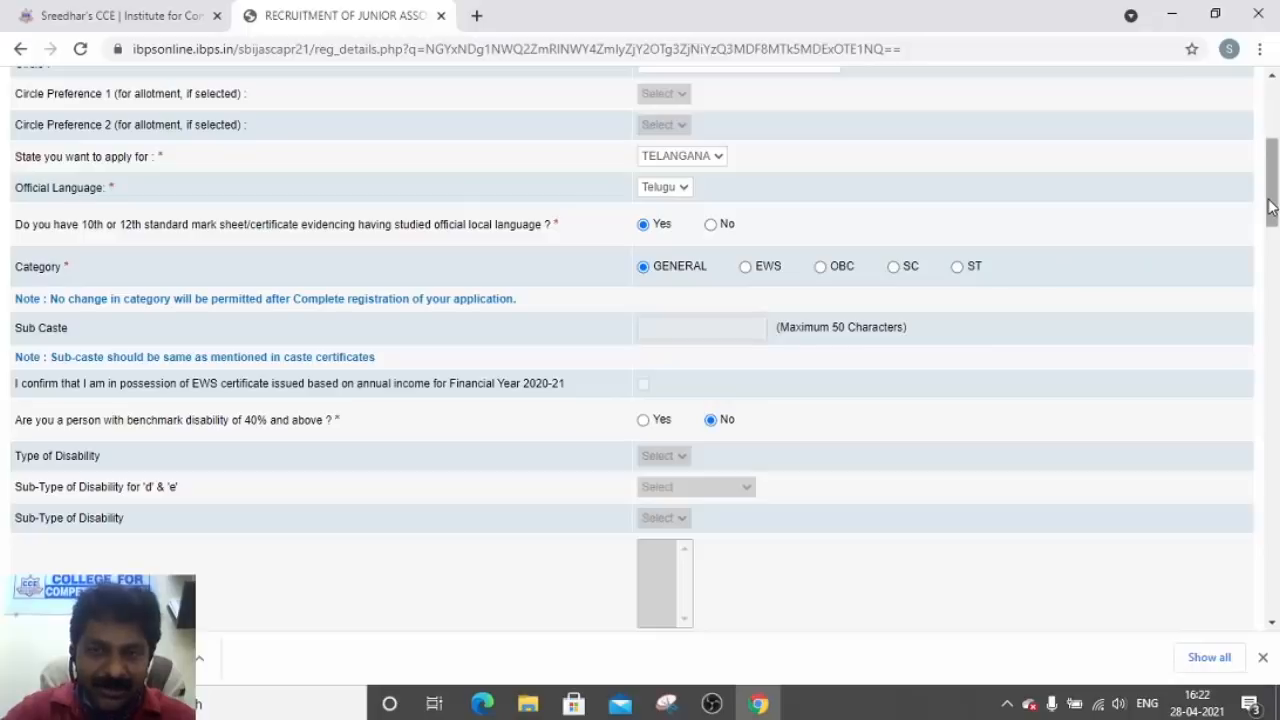
{"action": "left_click_drag", "start_coordinate": [1270, 205], "coordinate": [1270, 220]}
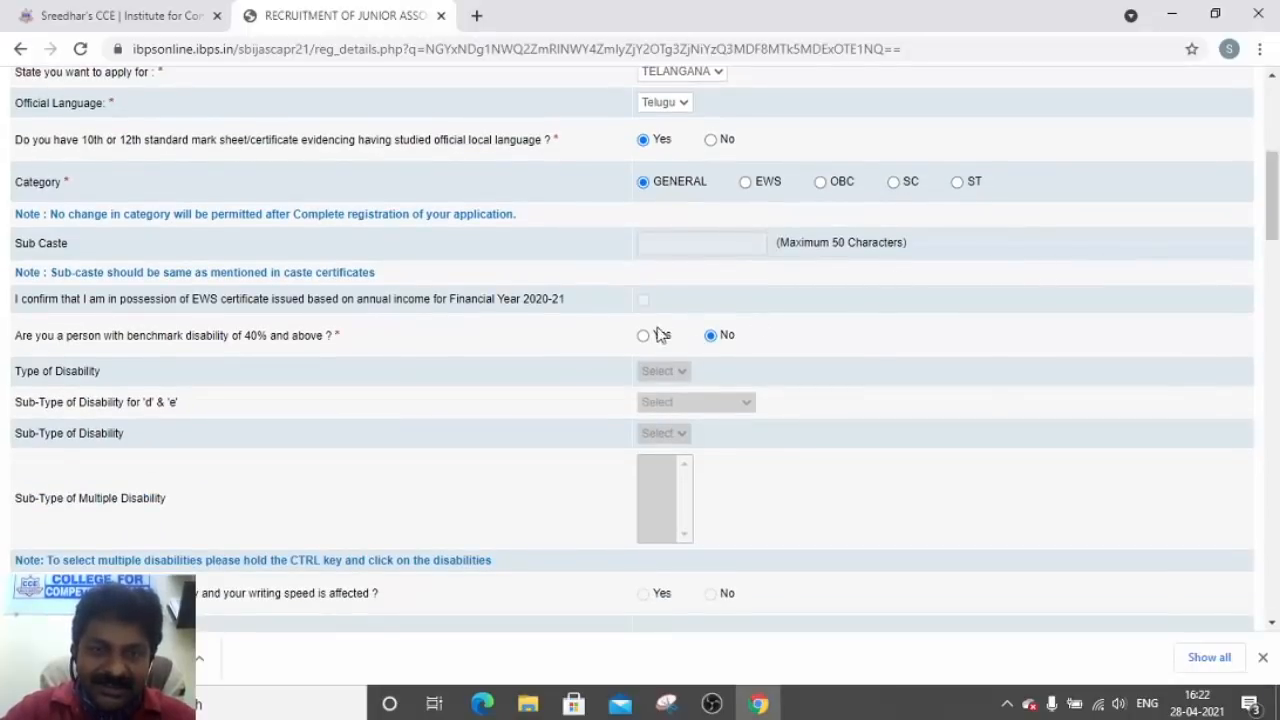
{"action": "left_click", "coordinate": [643, 336]}
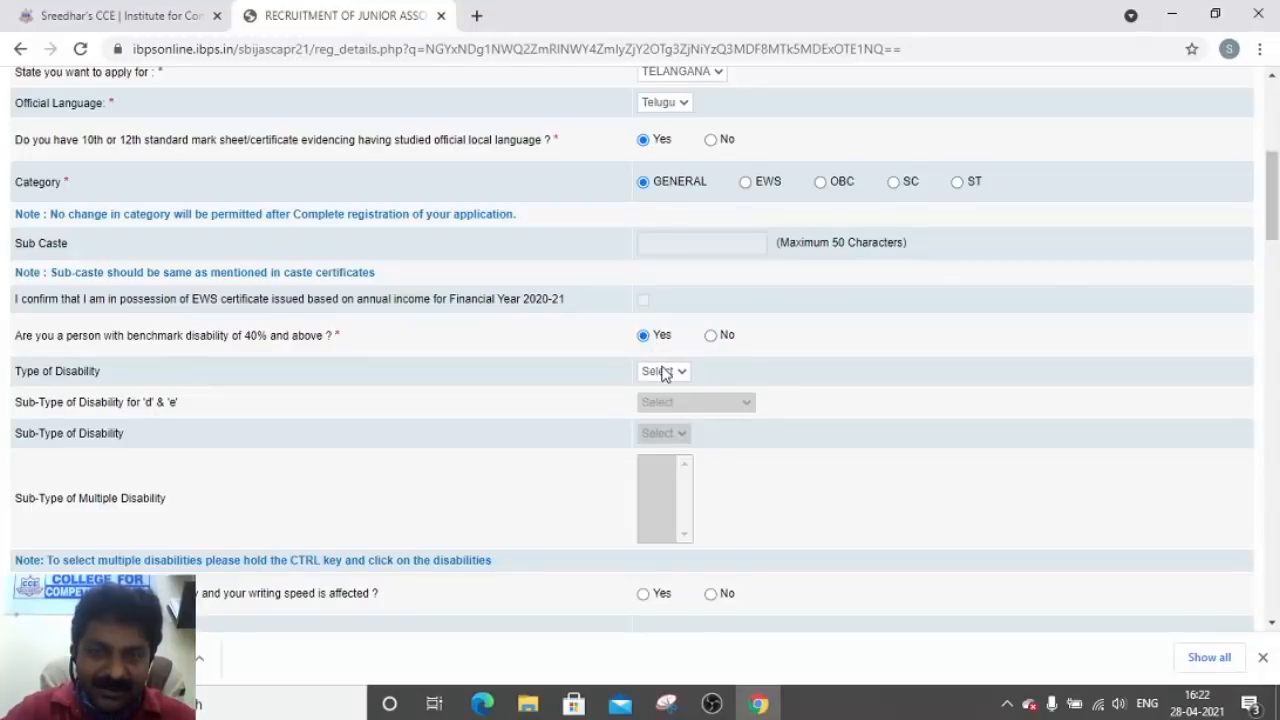
{"action": "left_click", "coordinate": [663, 372]}
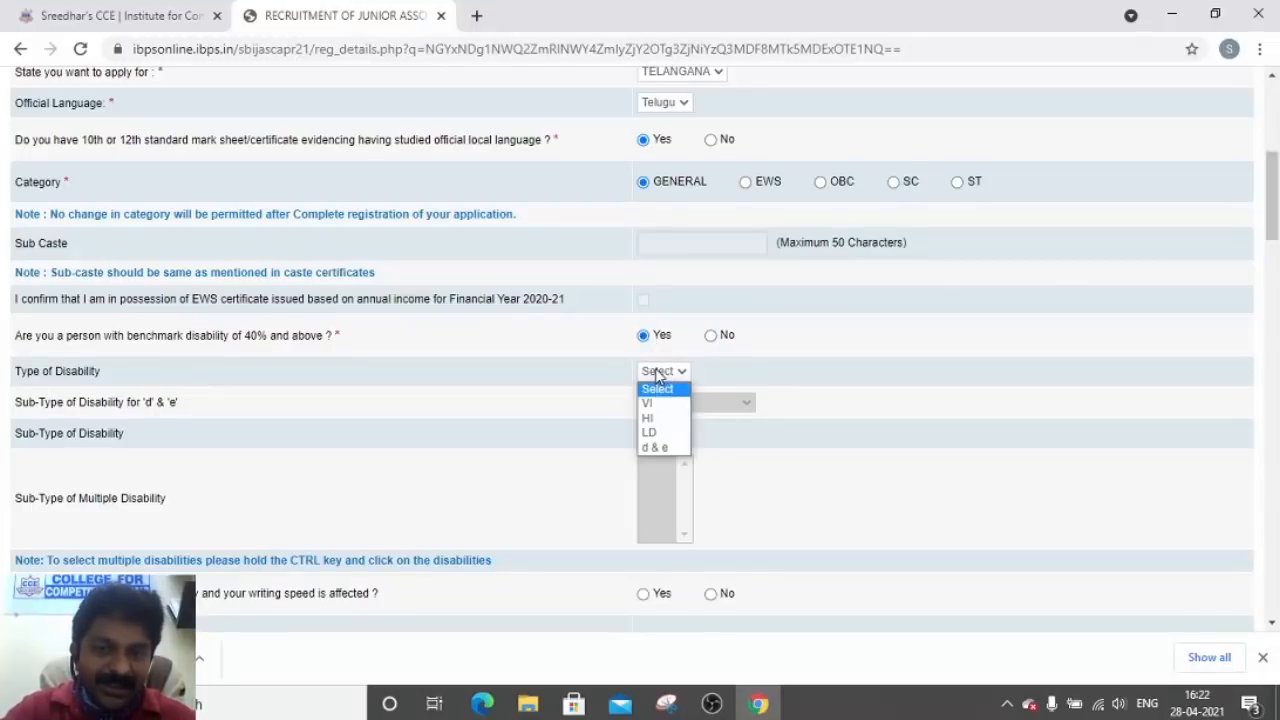
{"action": "left_click", "coordinate": [709, 336]}
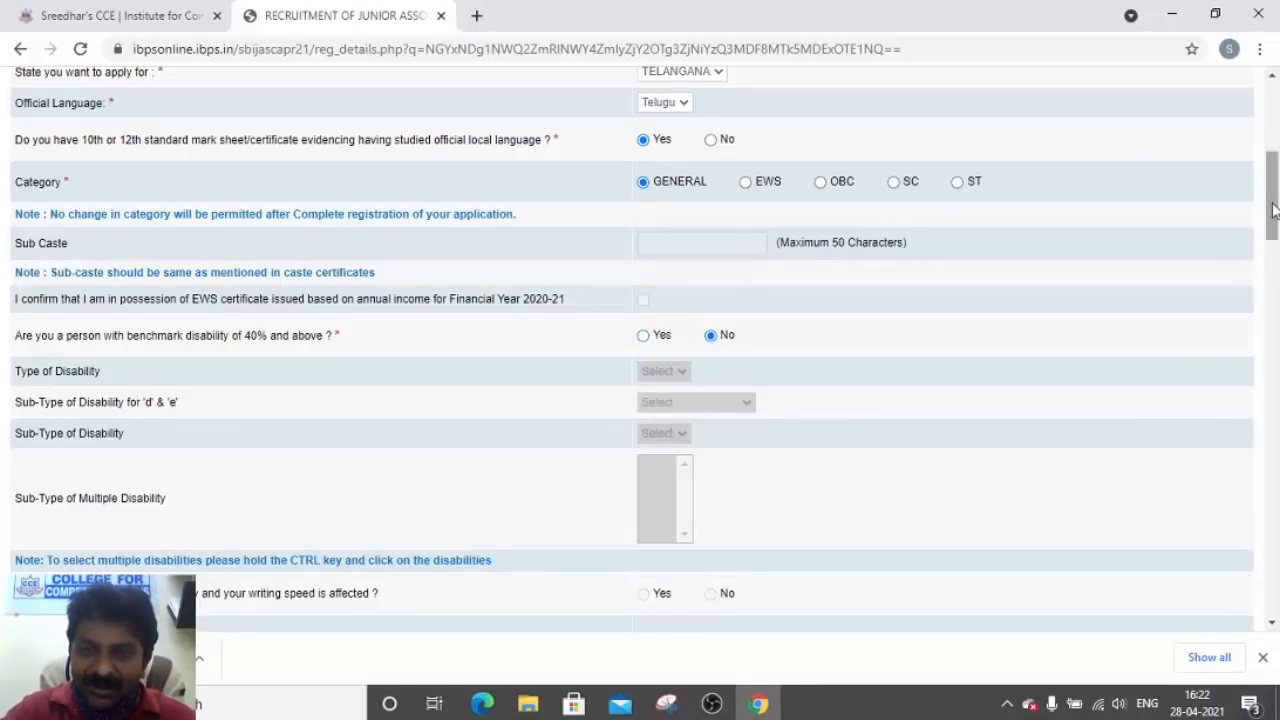
{"action": "left_click_drag", "start_coordinate": [1272, 212], "coordinate": [1272, 248]}
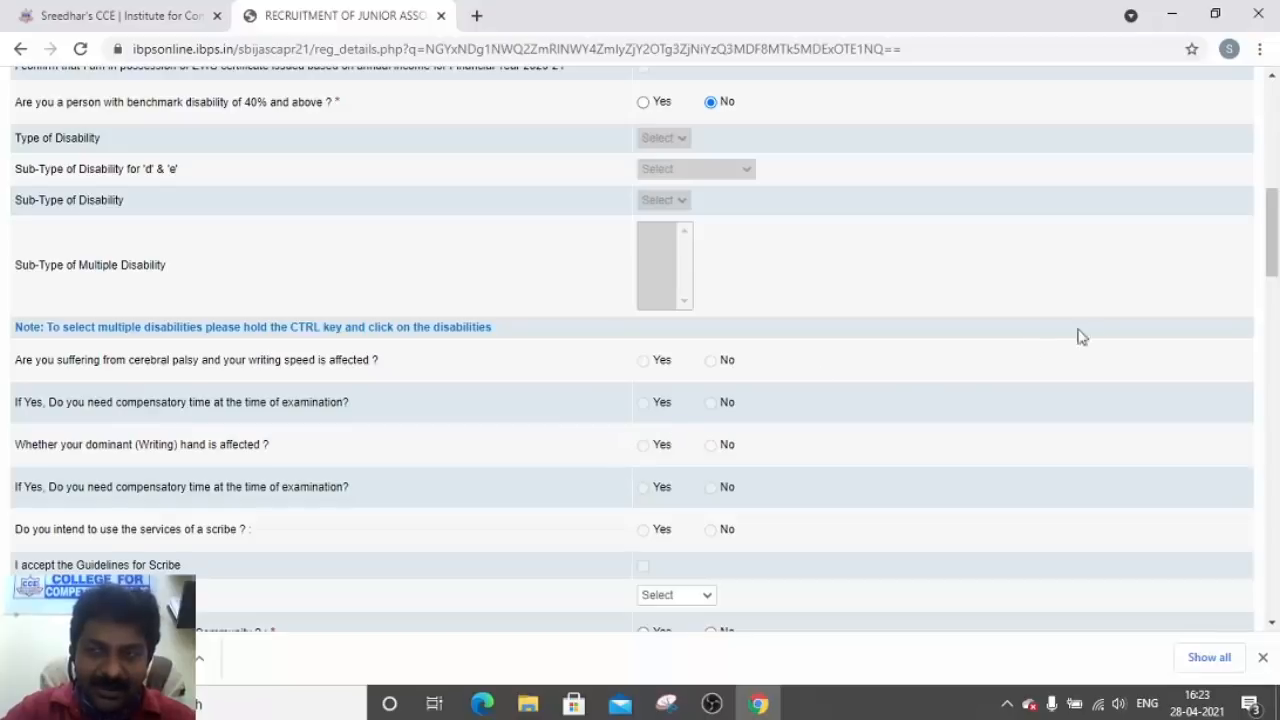
Choose Hindu as religion and answer No for Religious Minority Community
{"action": "left_click_drag", "start_coordinate": [1271, 262], "coordinate": [1270, 279]}
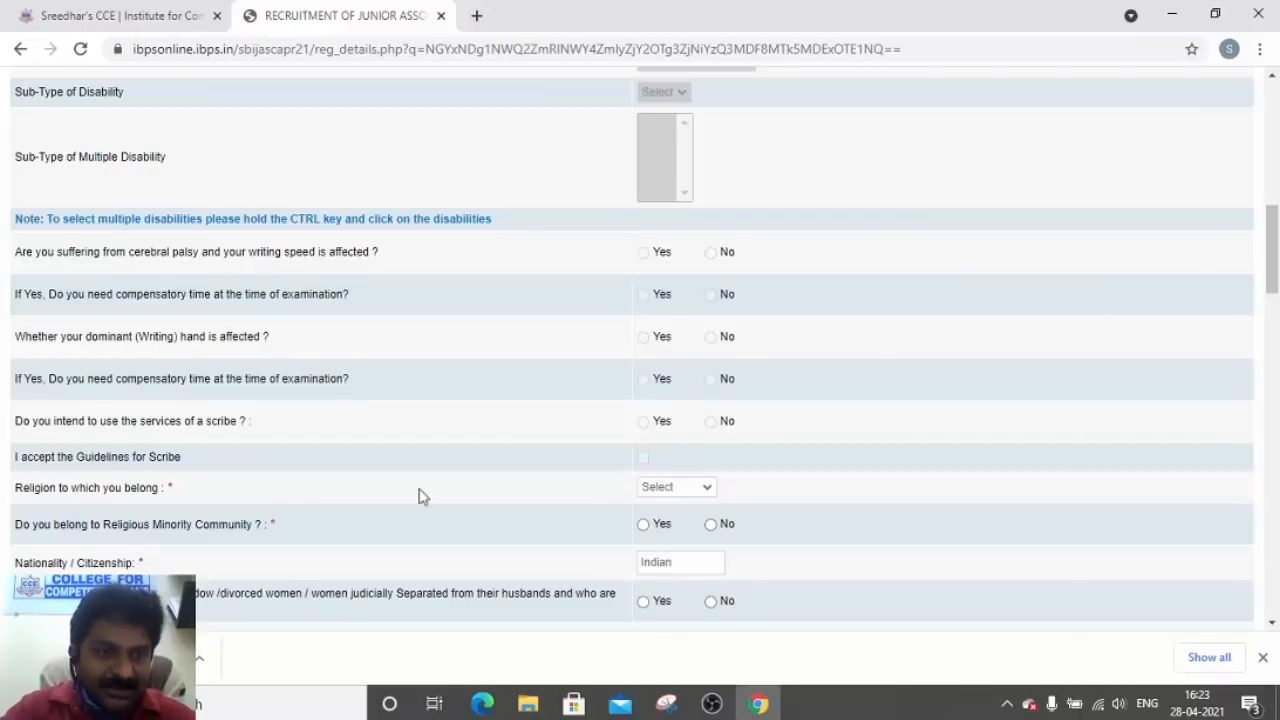
{"action": "left_click", "coordinate": [683, 488]}
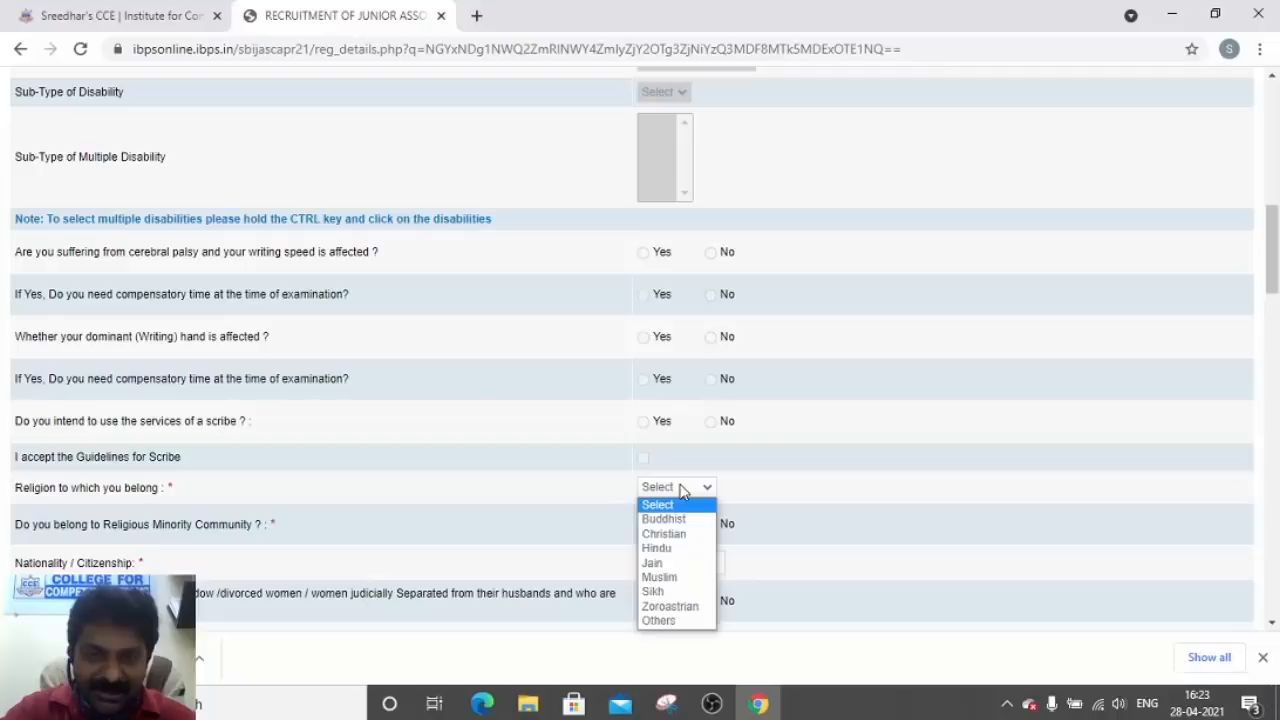
{"action": "left_click", "coordinate": [674, 550]}
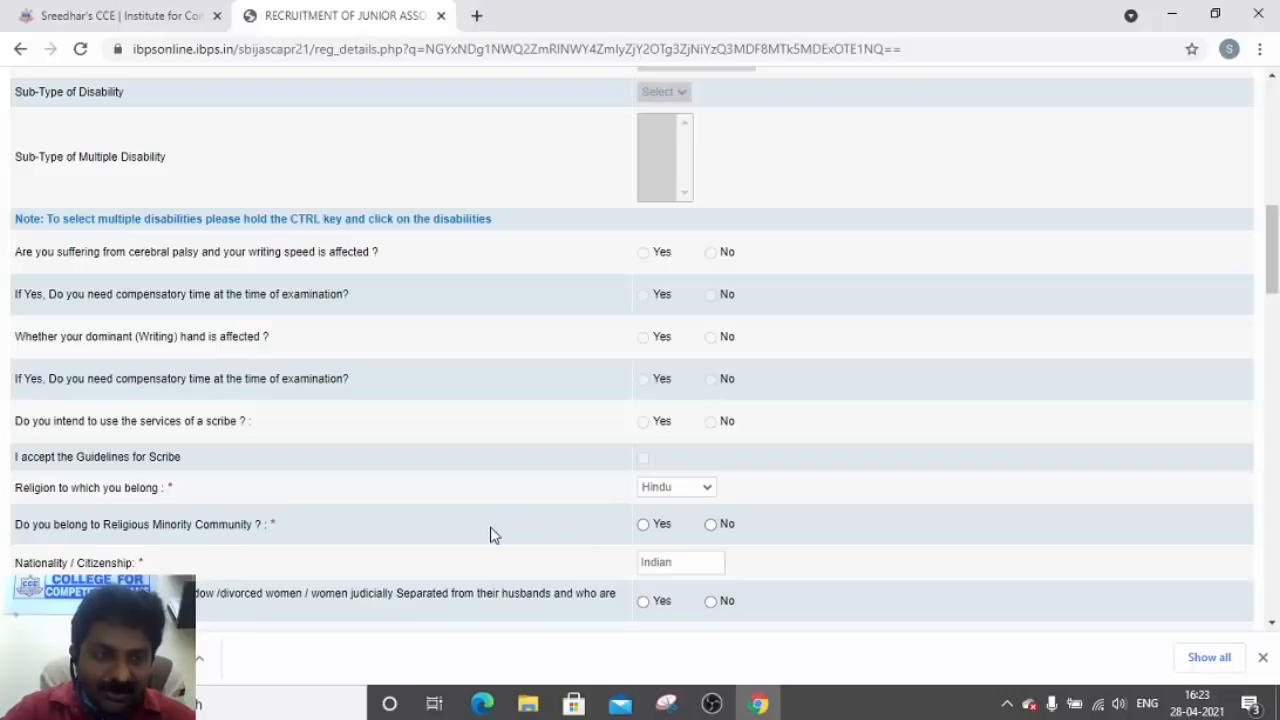
{"action": "left_click", "coordinate": [710, 524]}
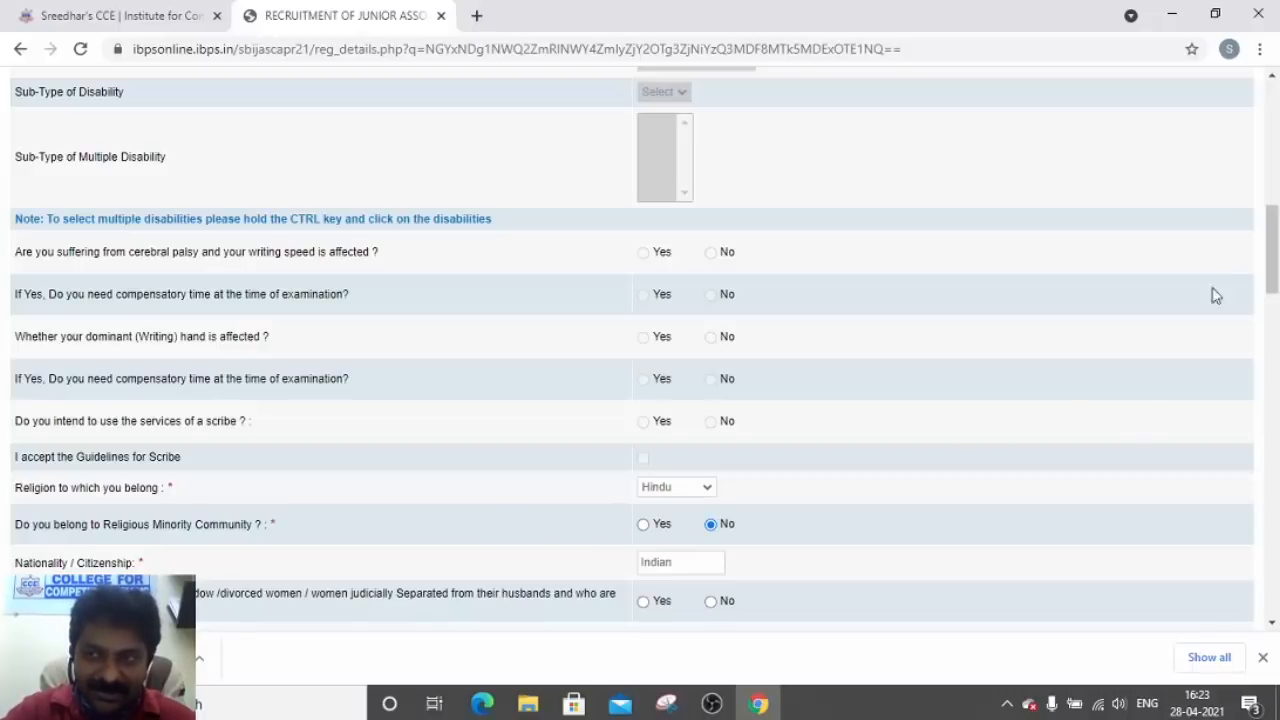
{"action": "left_click_drag", "start_coordinate": [1272, 263], "coordinate": [1272, 289]}
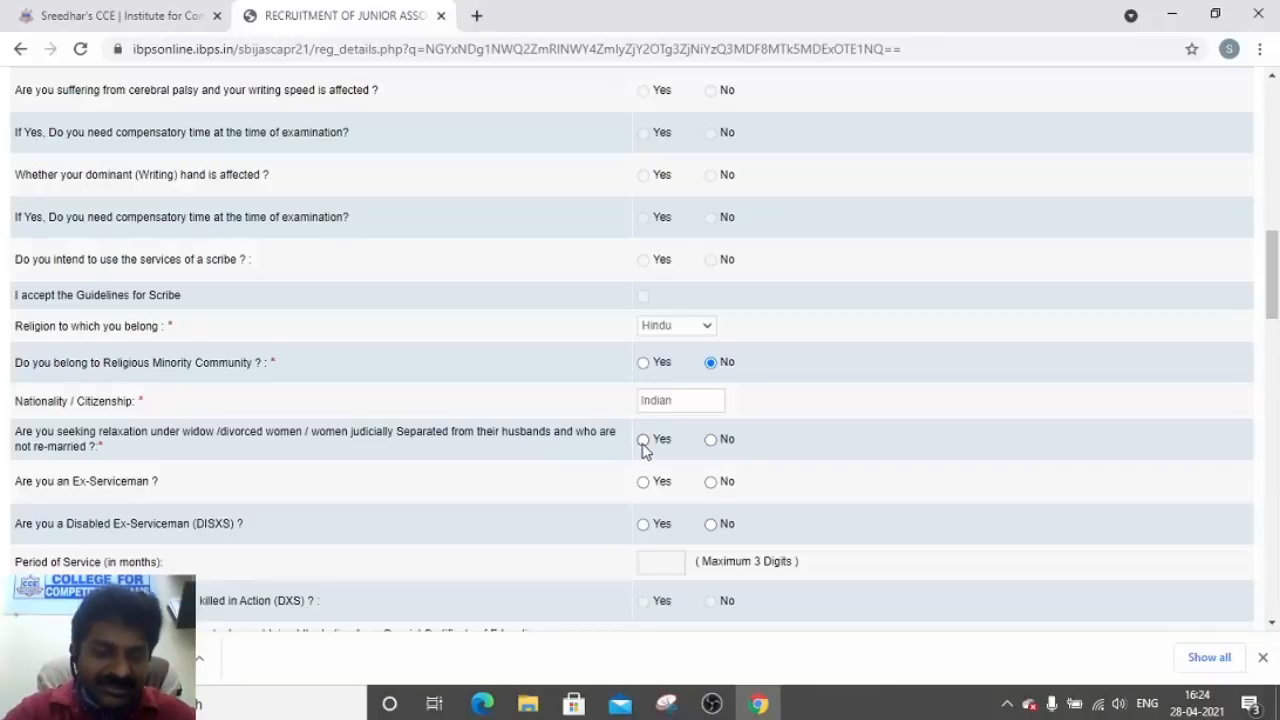
Answer No to widow relaxation, Ex-Serviceman and disabled ex-serviceman (DISXS) questions
{"action": "left_click", "coordinate": [711, 444]}
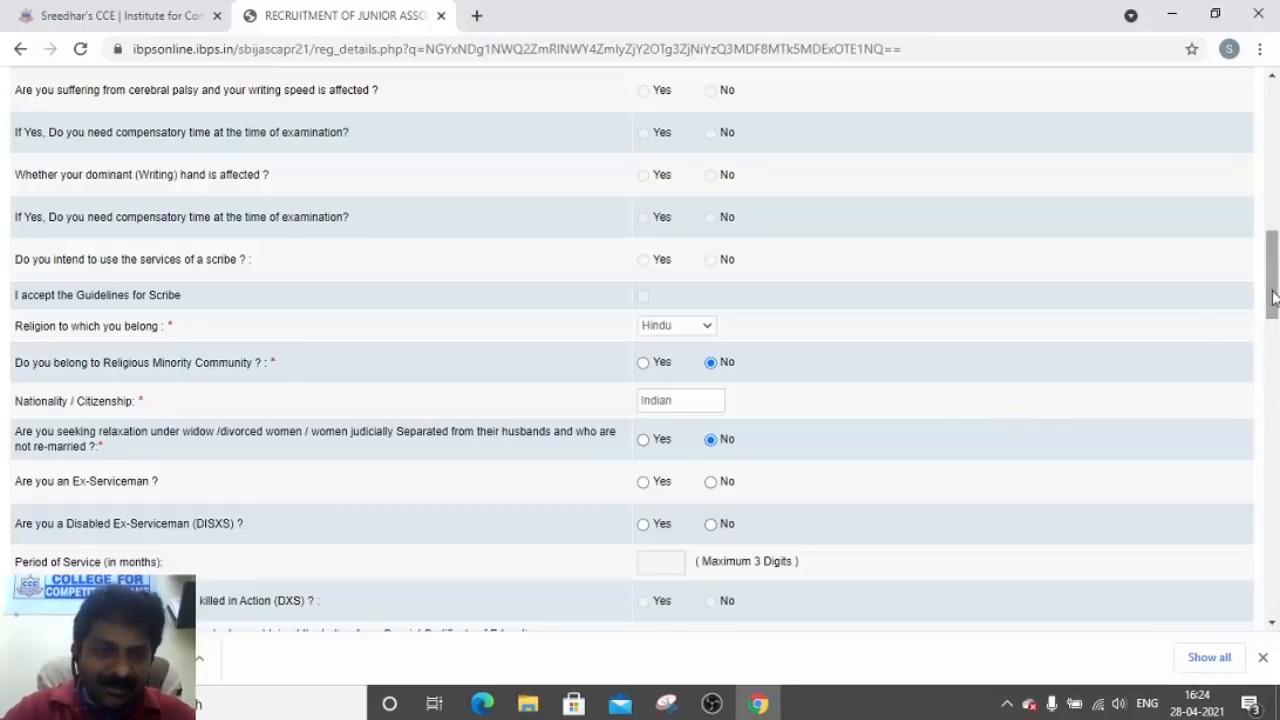
{"action": "left_click_drag", "start_coordinate": [1273, 297], "coordinate": [1273, 309]}
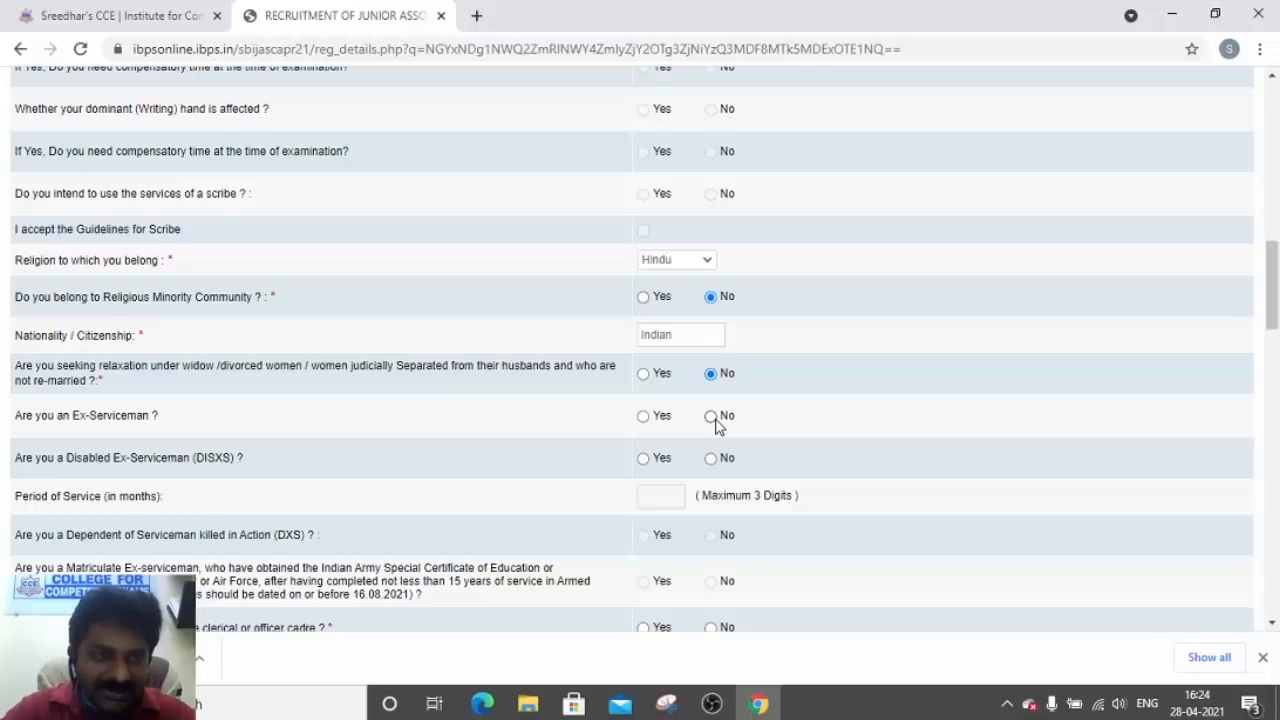
{"action": "left_click", "coordinate": [711, 417]}
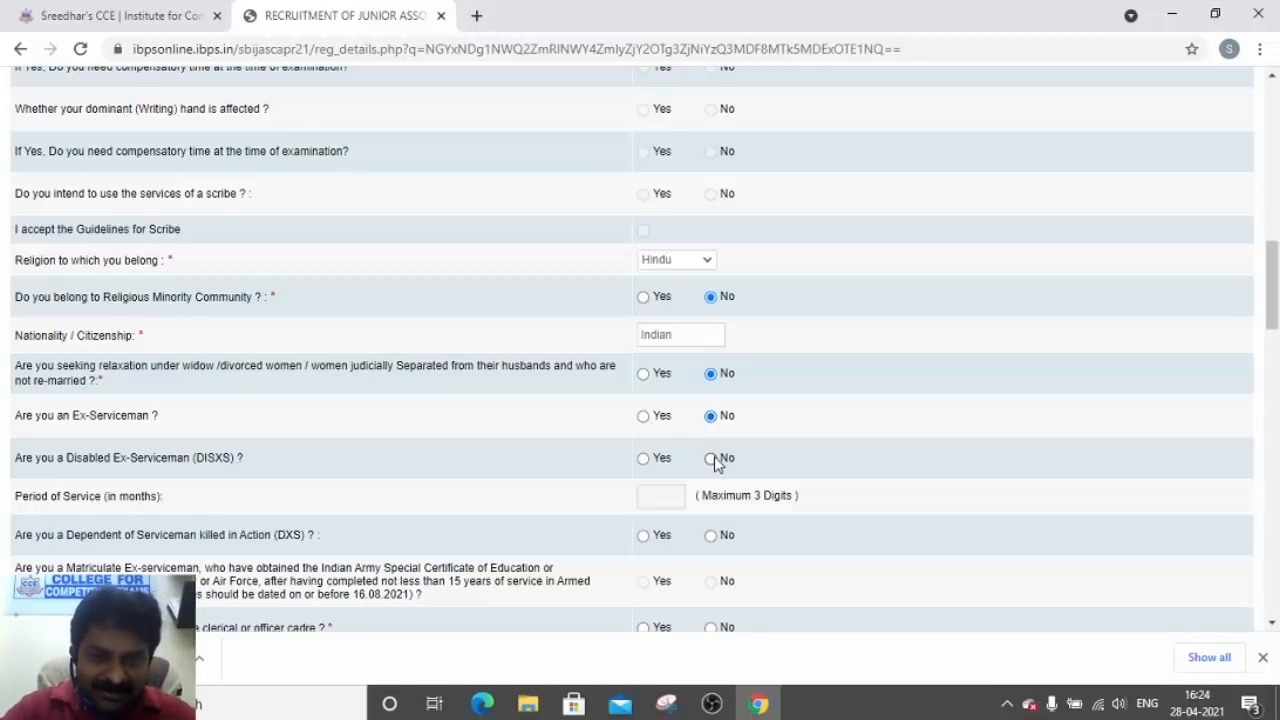
{"action": "left_click", "coordinate": [711, 459]}
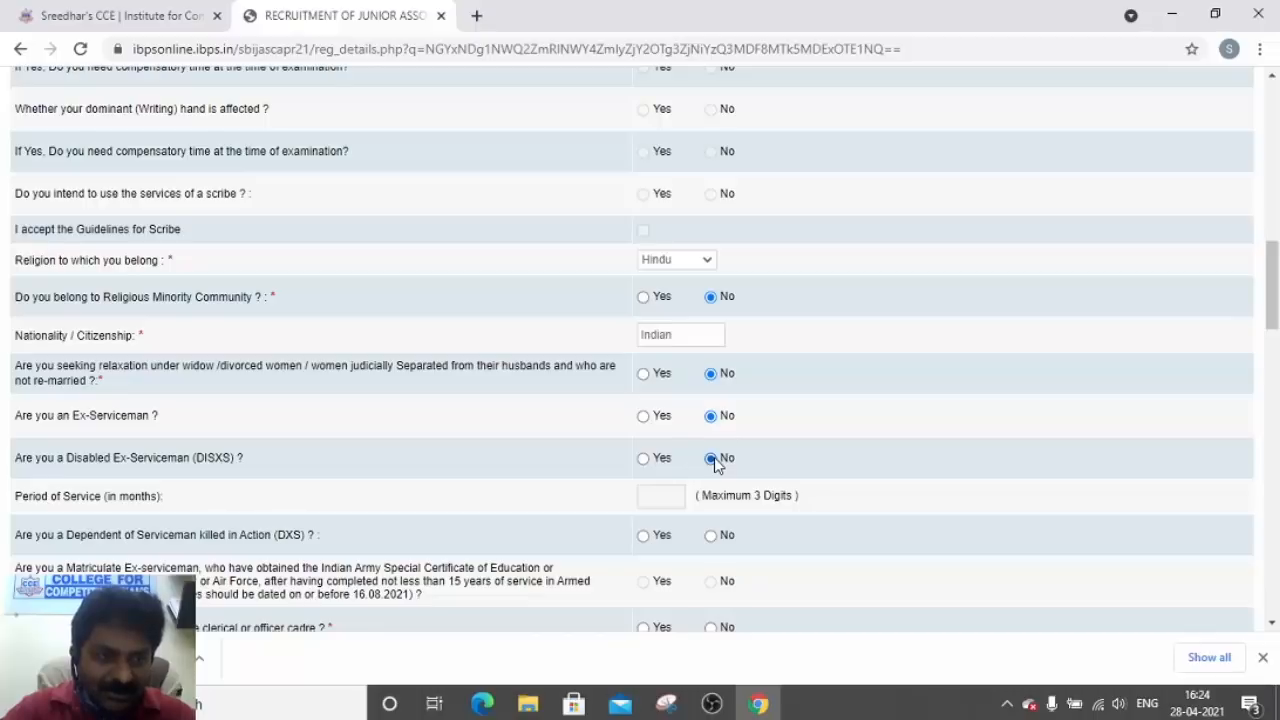
{"action": "left_click", "coordinate": [643, 459]}
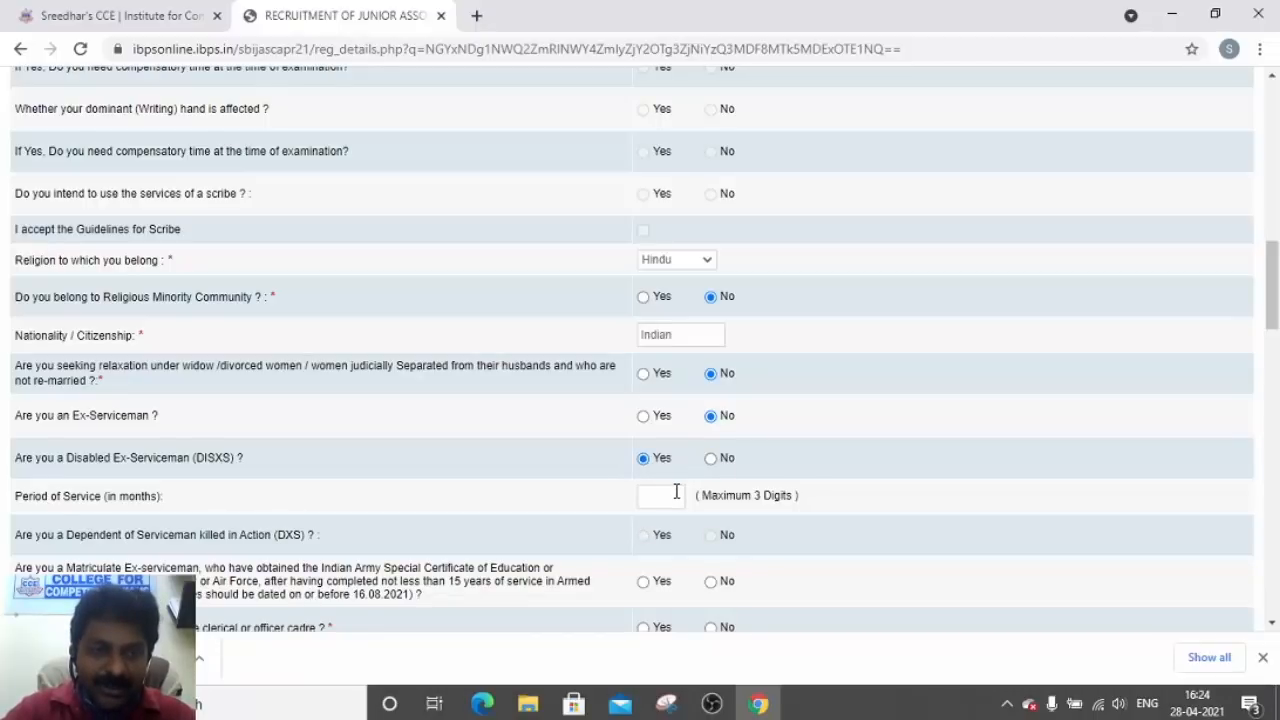
{"action": "left_click", "coordinate": [711, 460]}
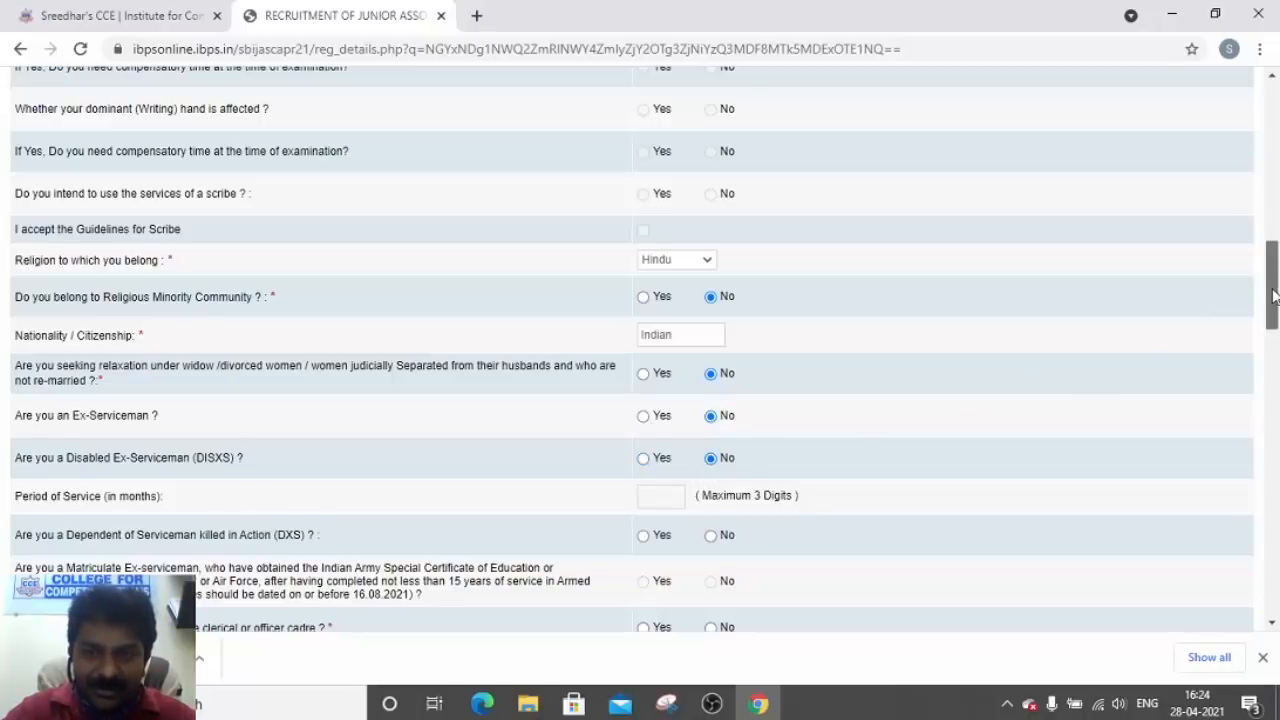
Answer No to the DXS dependent and already-working-in-SBI questions
{"action": "left_click_drag", "start_coordinate": [1273, 296], "coordinate": [1273, 319]}
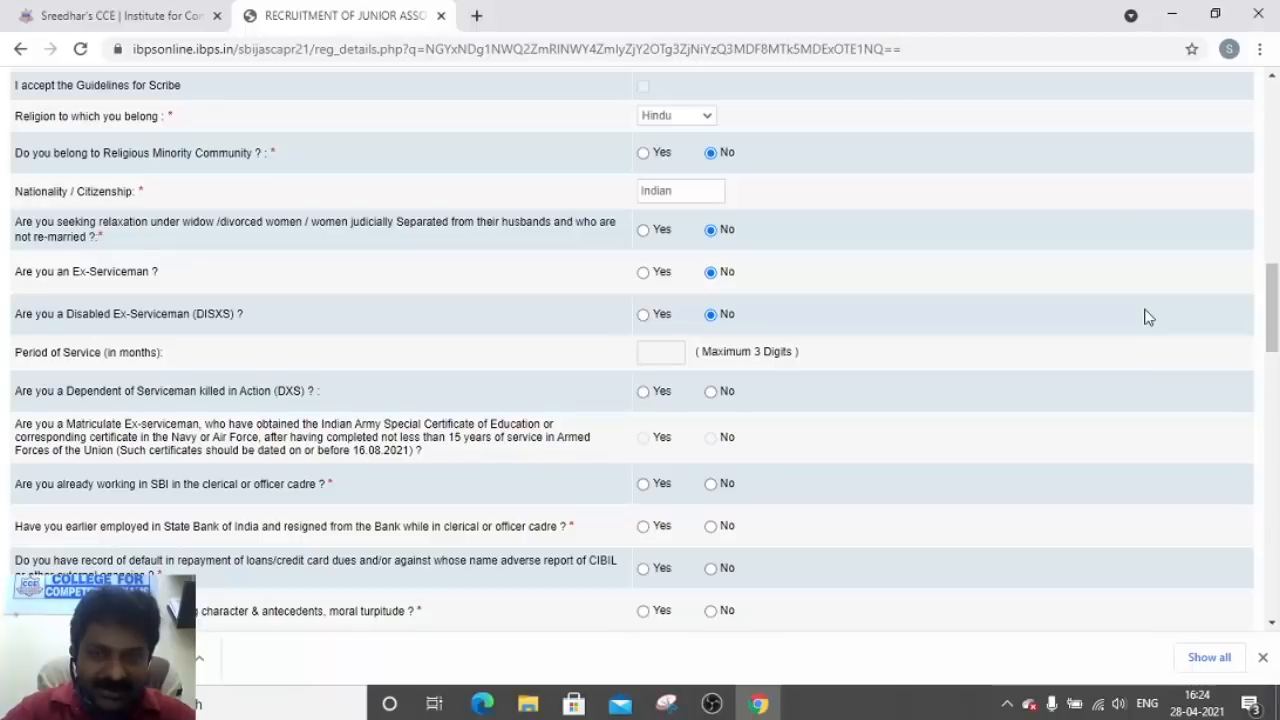
{"action": "left_click", "coordinate": [712, 392]}
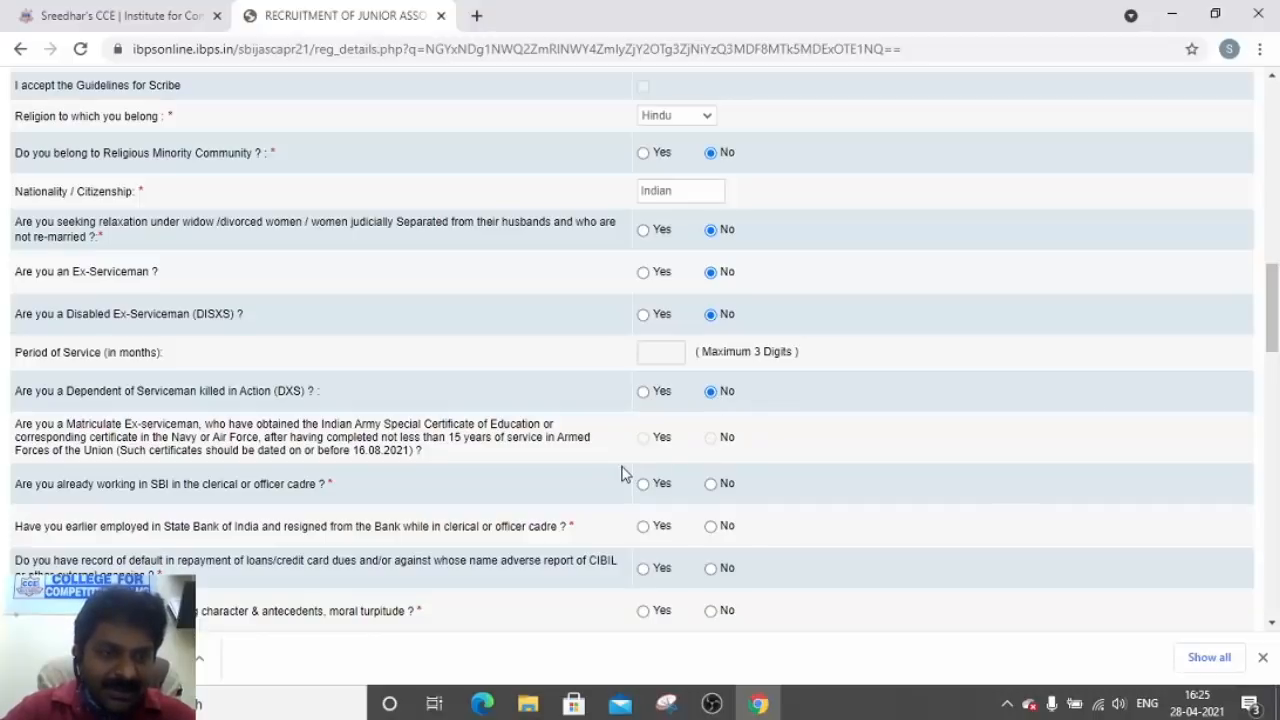
{"action": "left_click", "coordinate": [710, 484]}
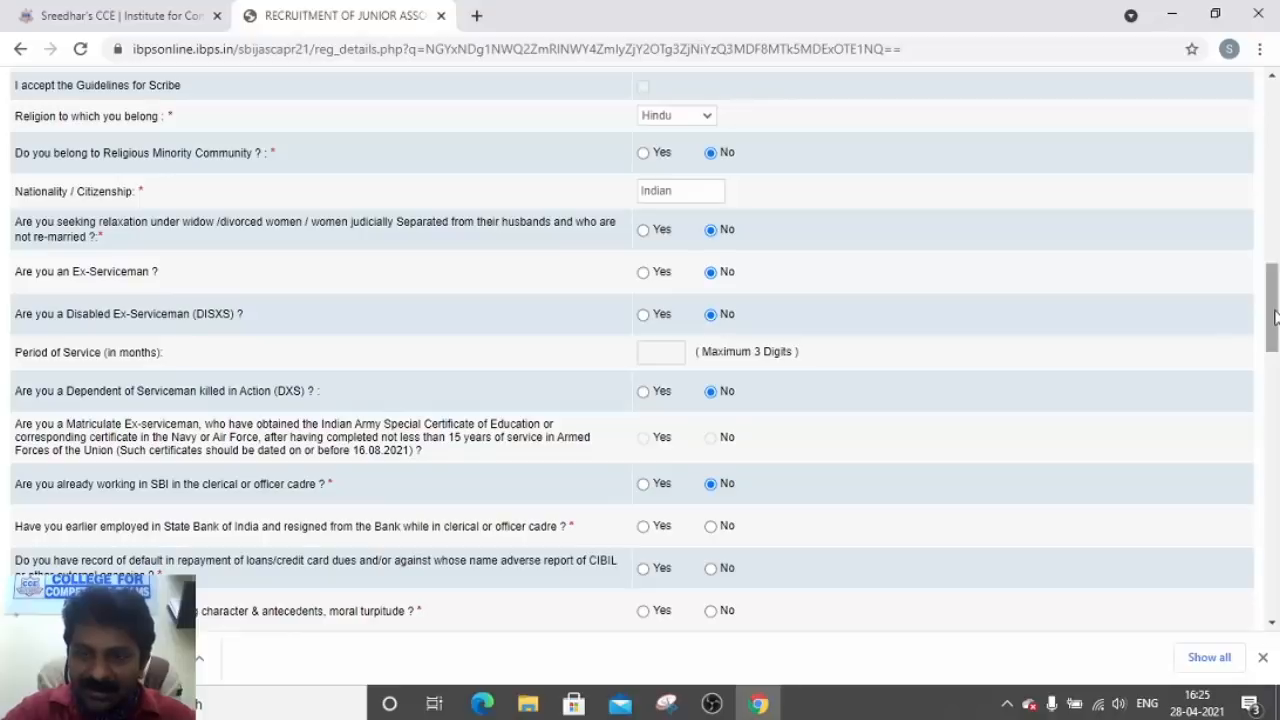
{"action": "left_click_drag", "start_coordinate": [1275, 316], "coordinate": [1273, 340]}
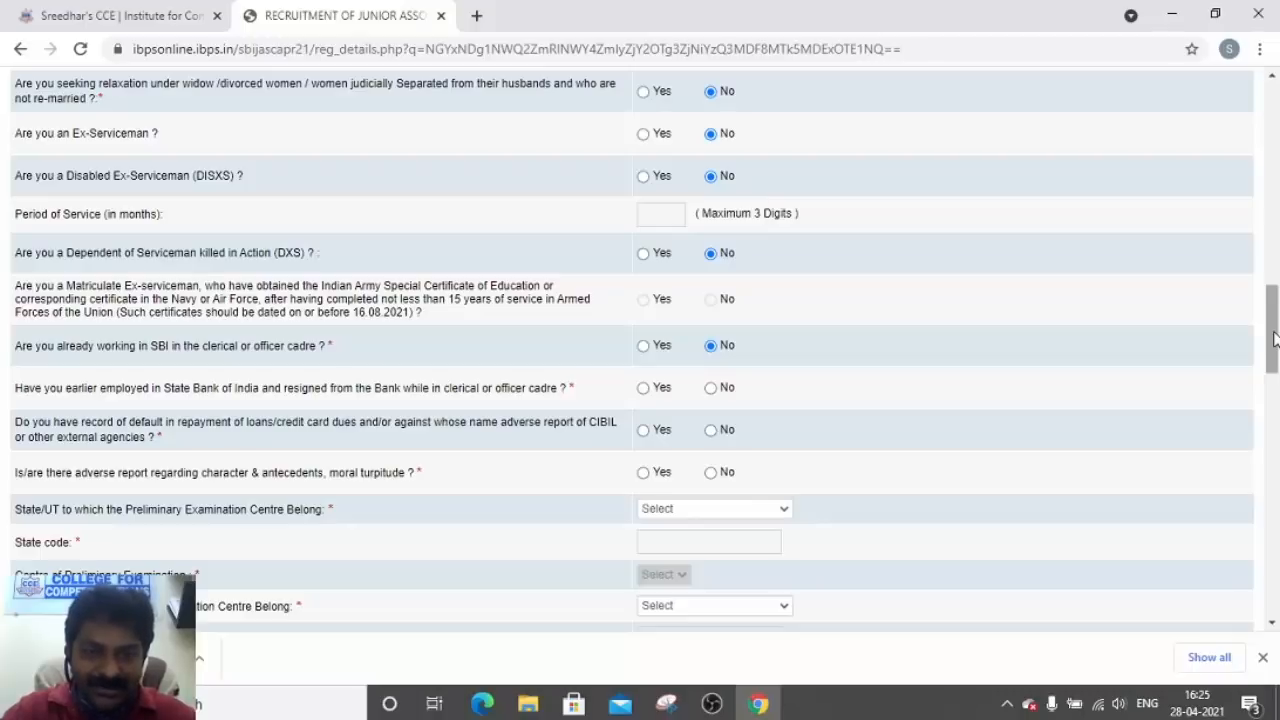
Mark No for earlier SBI resignation, loan default/CIBIL and moral turpitude questions
{"action": "left_click", "coordinate": [710, 388]}
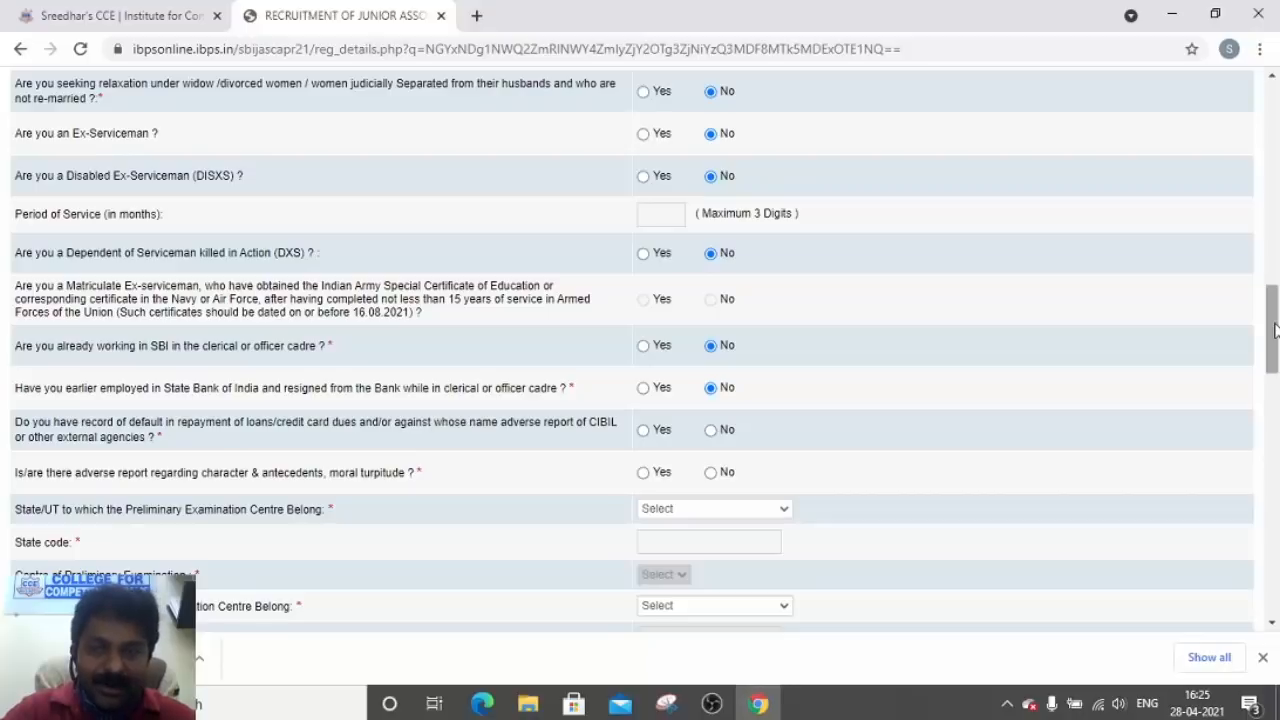
{"action": "left_click_drag", "start_coordinate": [1274, 330], "coordinate": [1274, 333]}
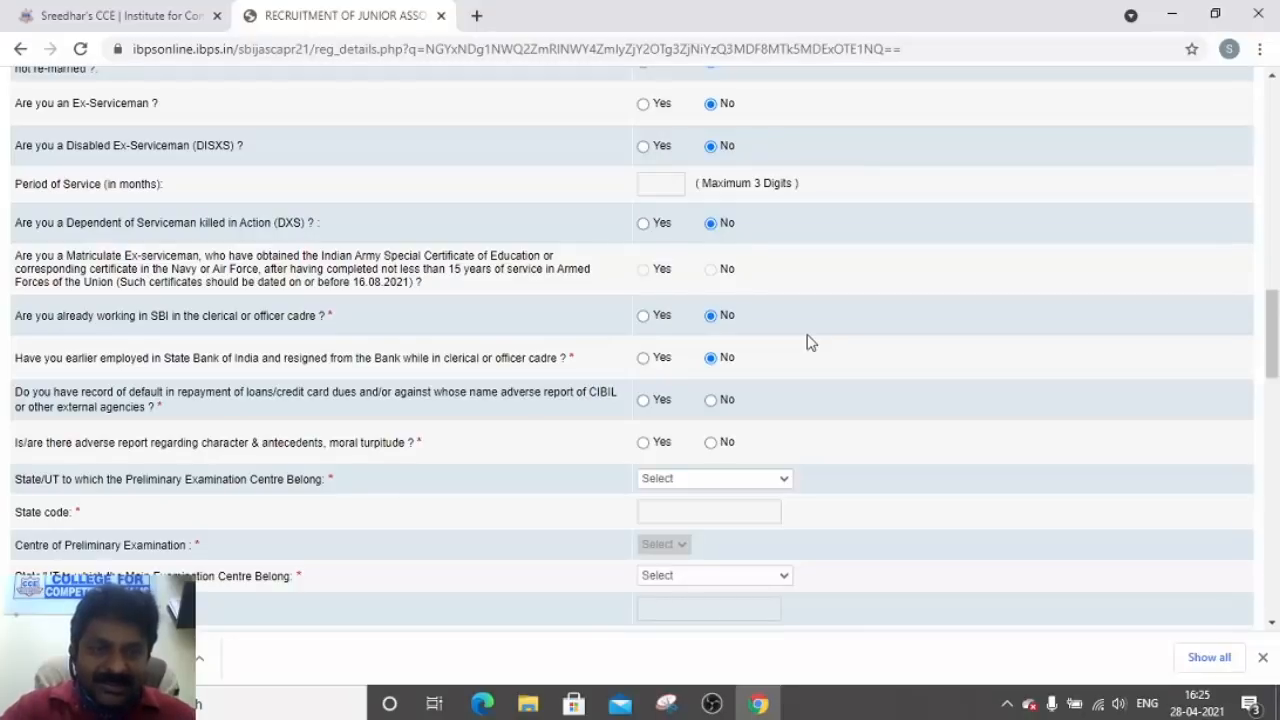
{"action": "left_click", "coordinate": [710, 400]}
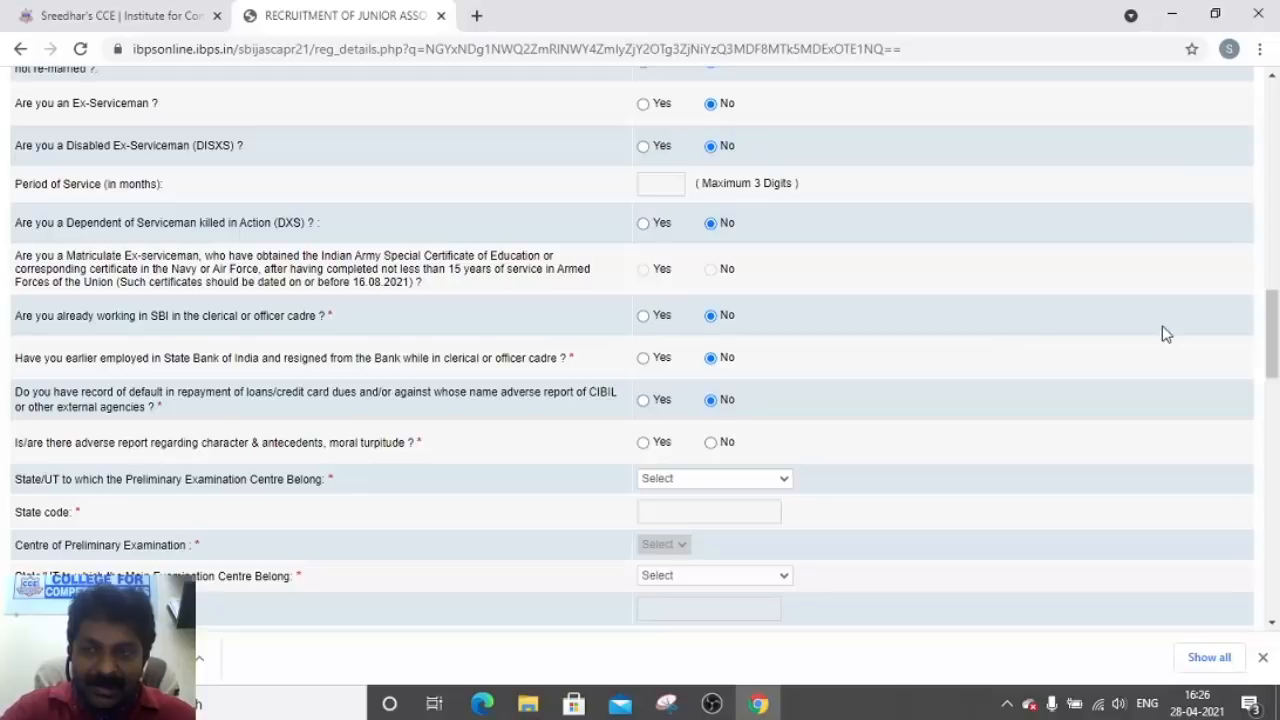
{"action": "left_click_drag", "start_coordinate": [1271, 345], "coordinate": [1272, 365]}
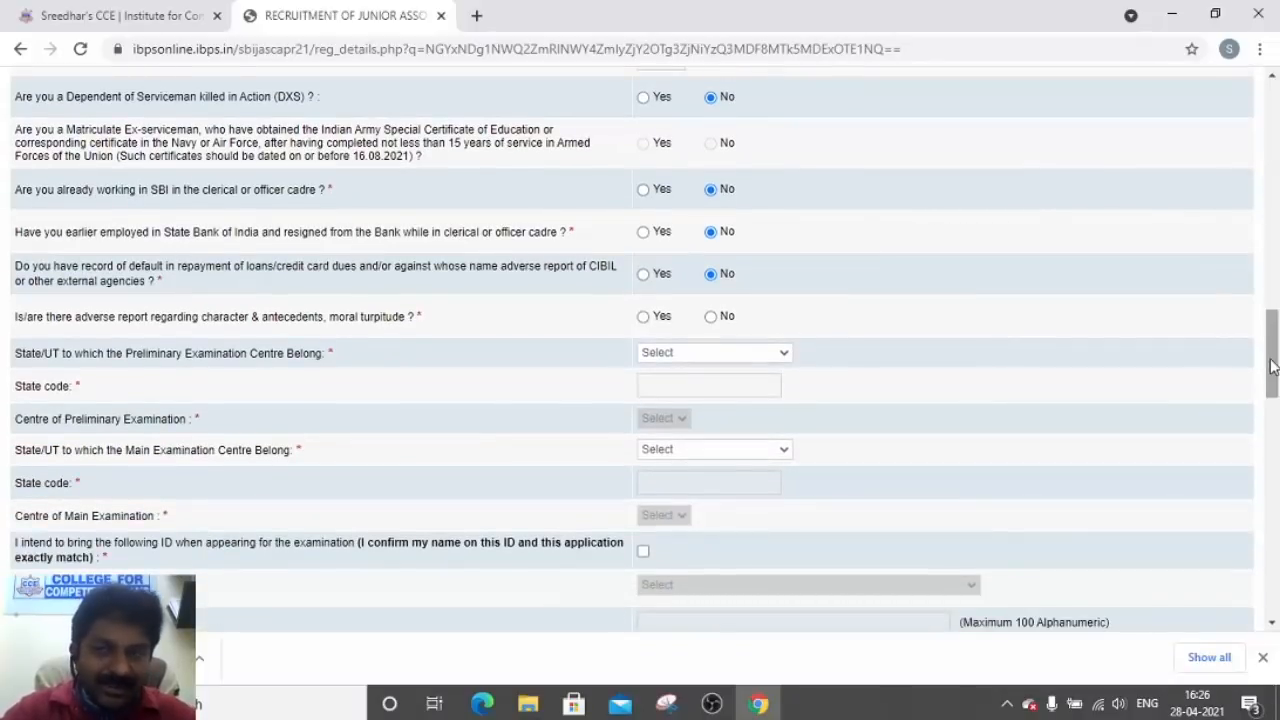
{"action": "left_click_drag", "start_coordinate": [1272, 366], "coordinate": [1273, 356]}
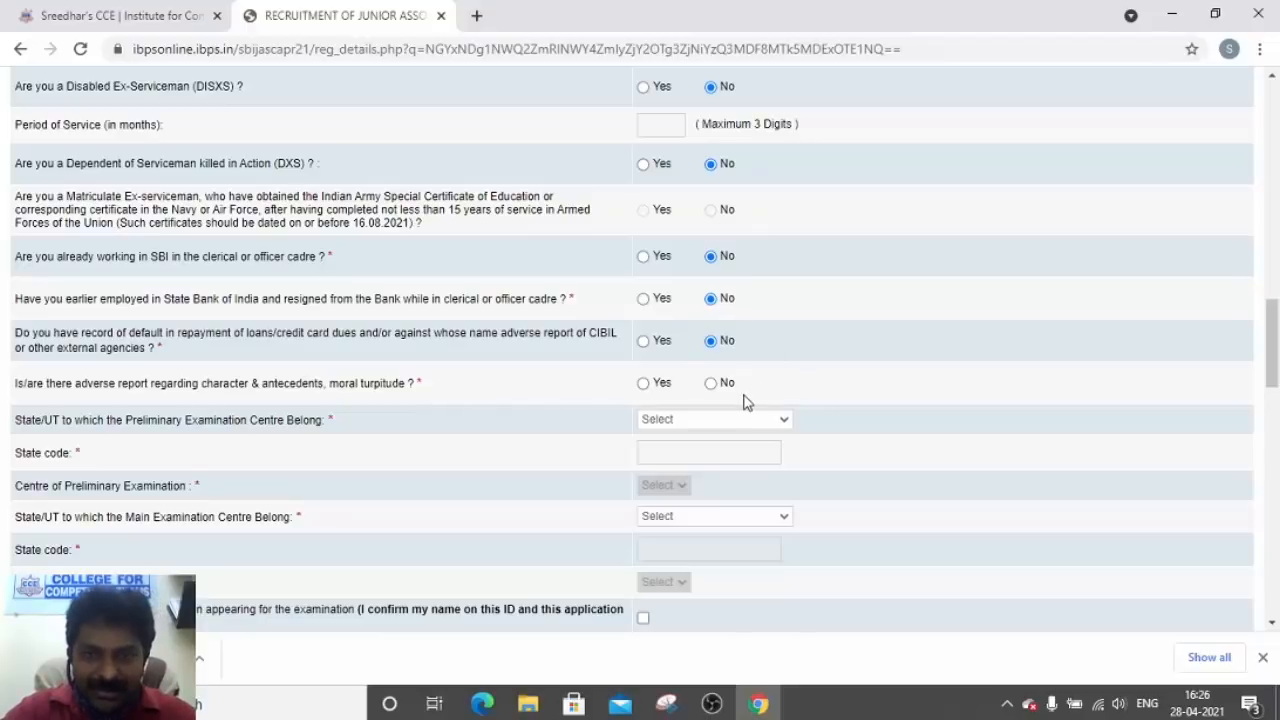
{"action": "left_click", "coordinate": [711, 385]}
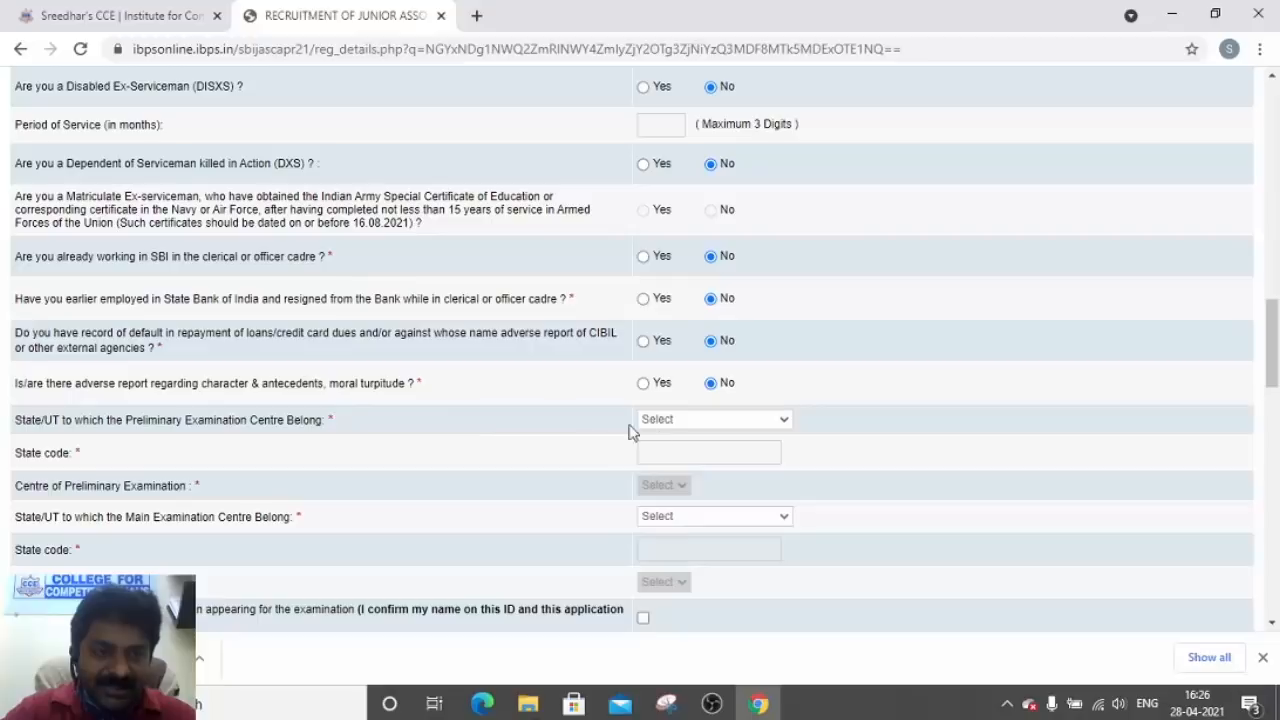
Set the preliminary exam centre to Andhra Pradesh, Guntur
{"action": "left_click", "coordinate": [697, 420]}
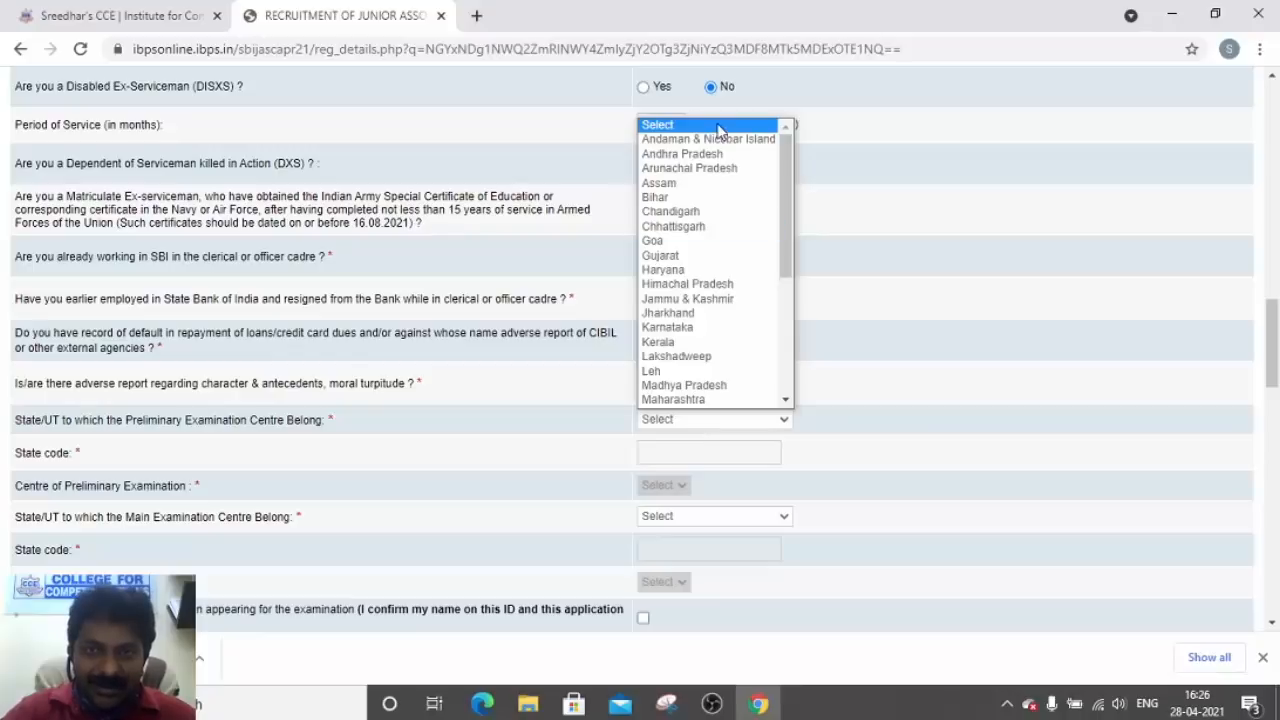
{"action": "left_click", "coordinate": [712, 160]}
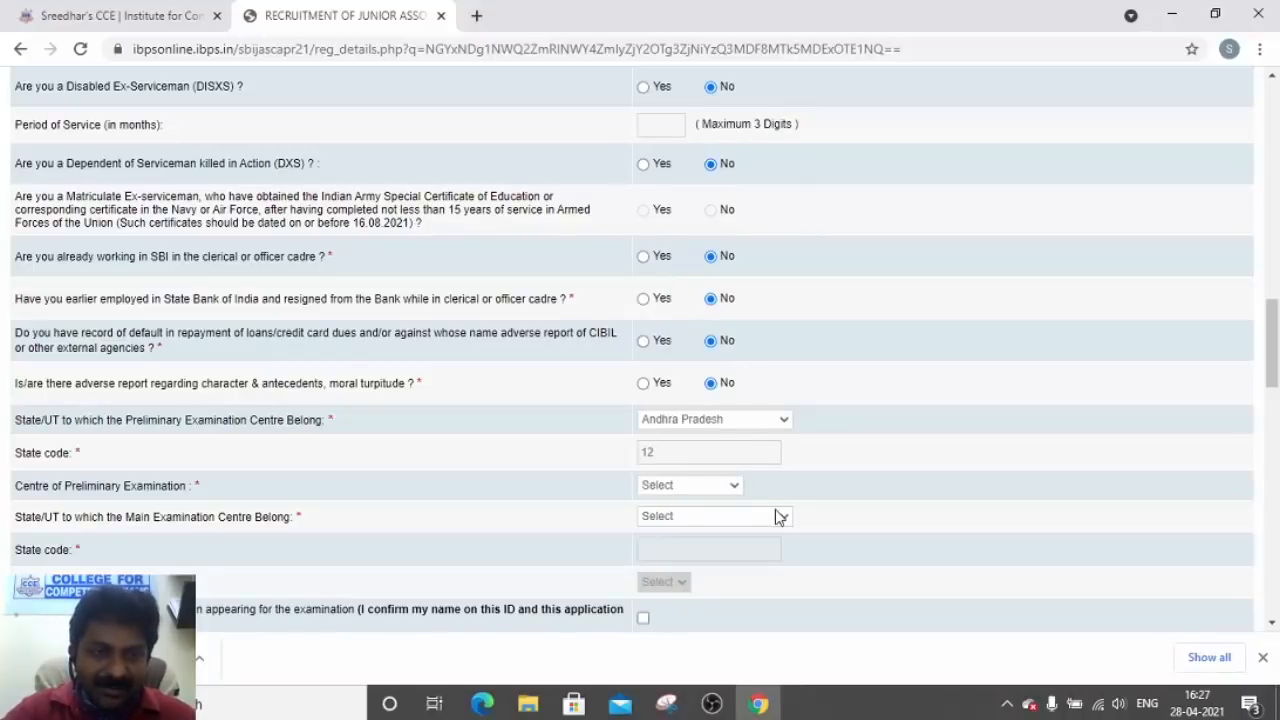
{"action": "left_click", "coordinate": [724, 490]}
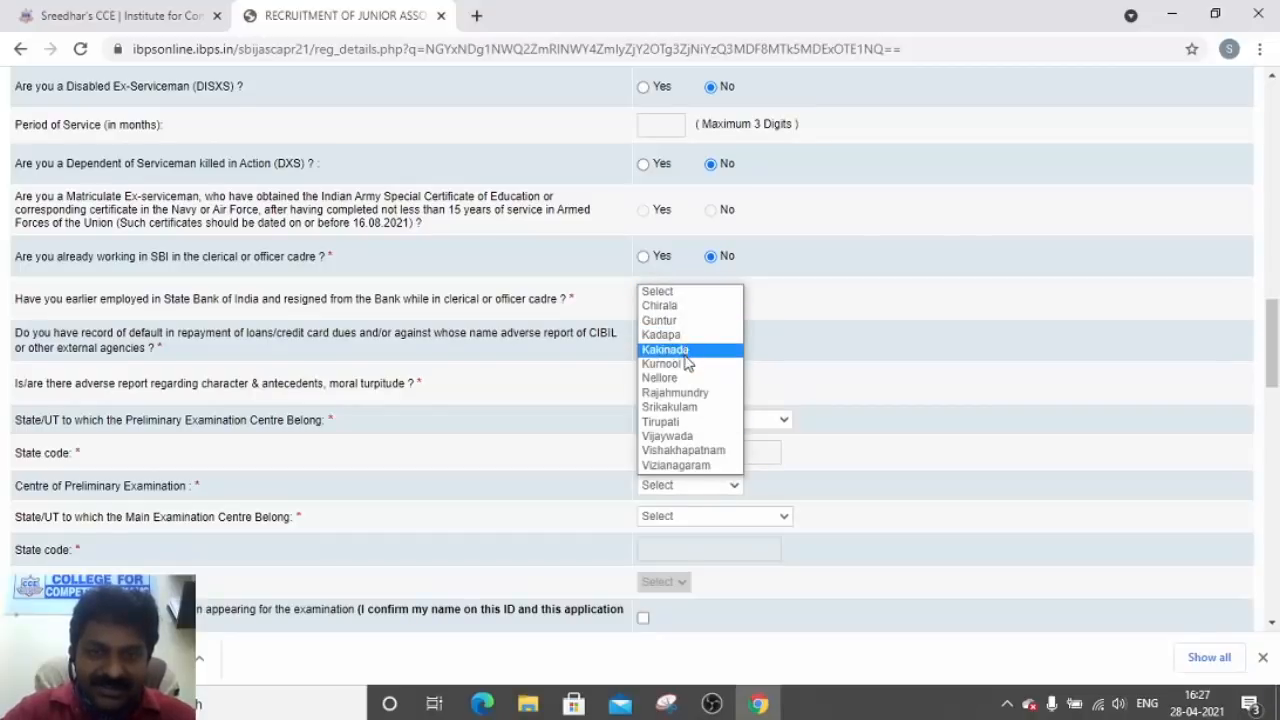
{"action": "left_click", "coordinate": [676, 320]}
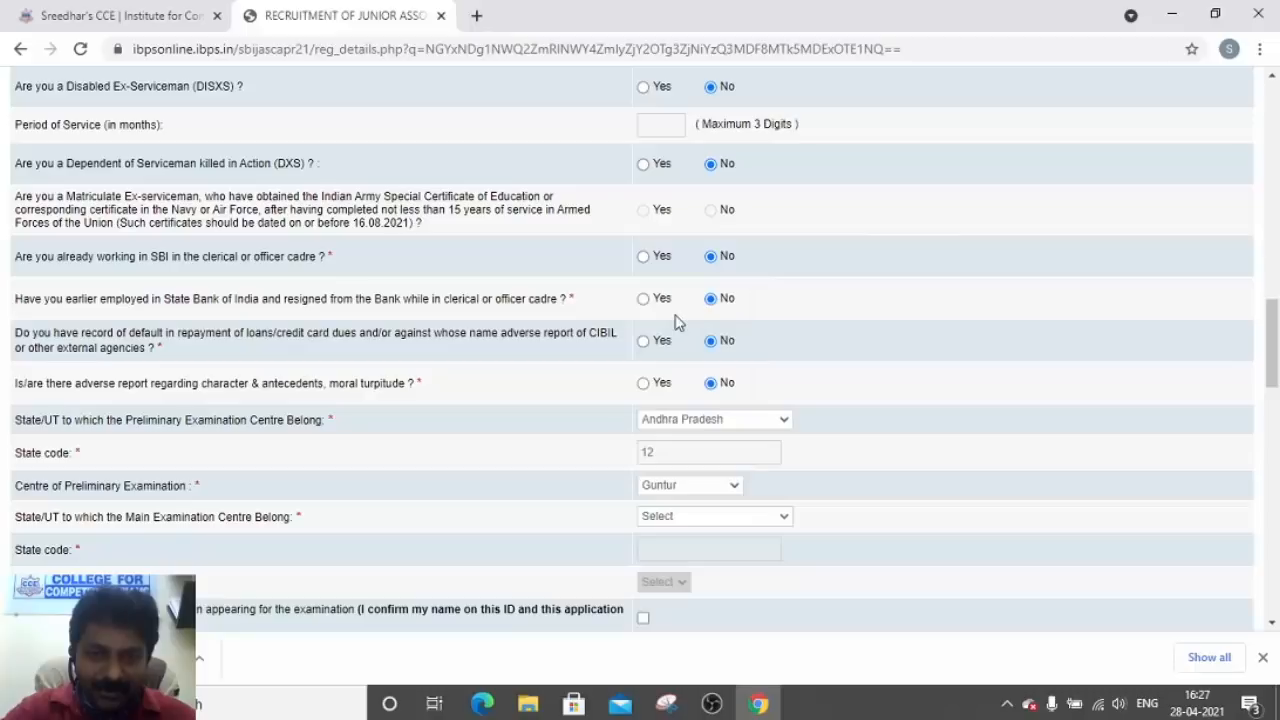
{"action": "left_click_drag", "start_coordinate": [1272, 372], "coordinate": [1272, 386]}
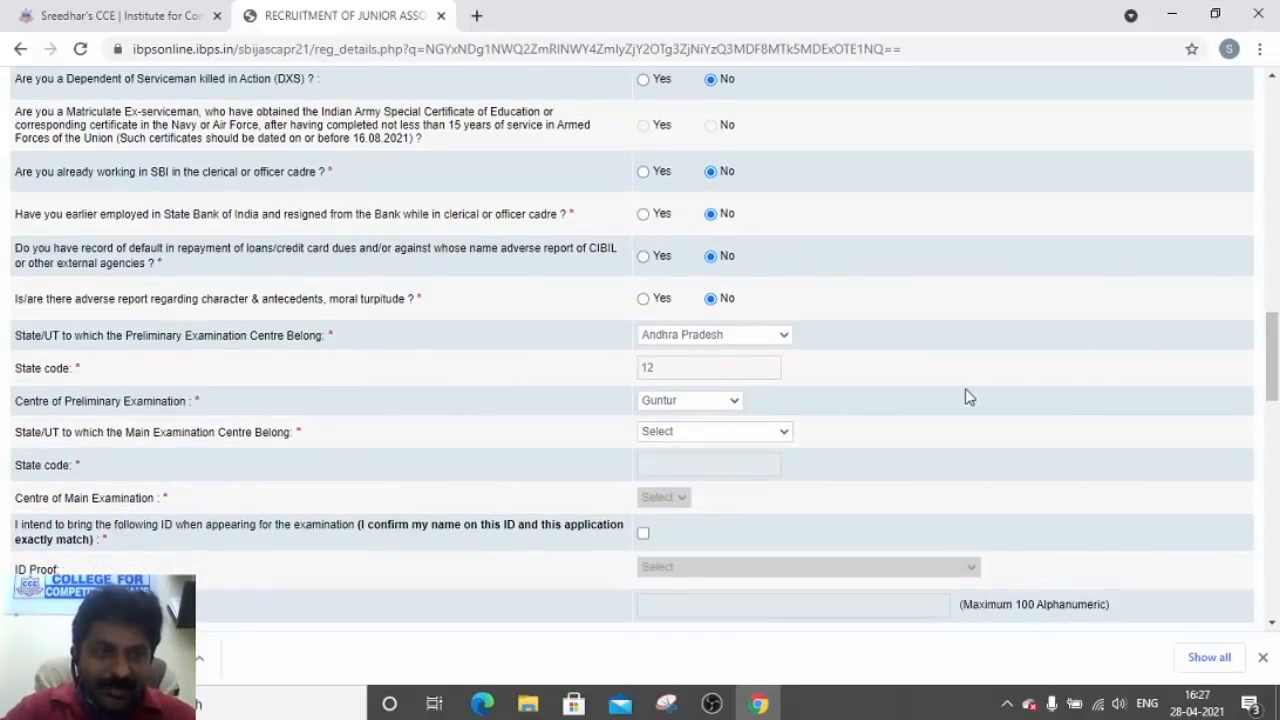
Set the main exam centre to Telangana, Hyderabad
{"action": "left_click", "coordinate": [784, 433]}
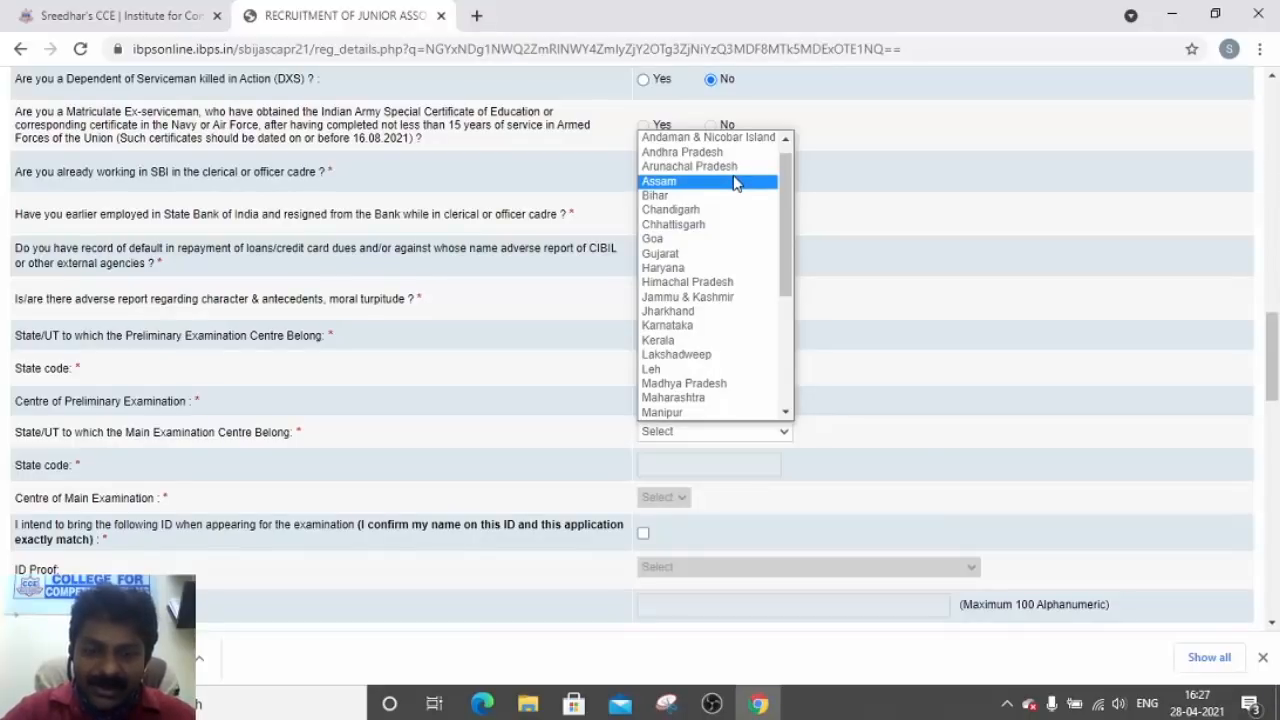
{"action": "key", "text": "t"}
{"action": "key", "text": "t"}
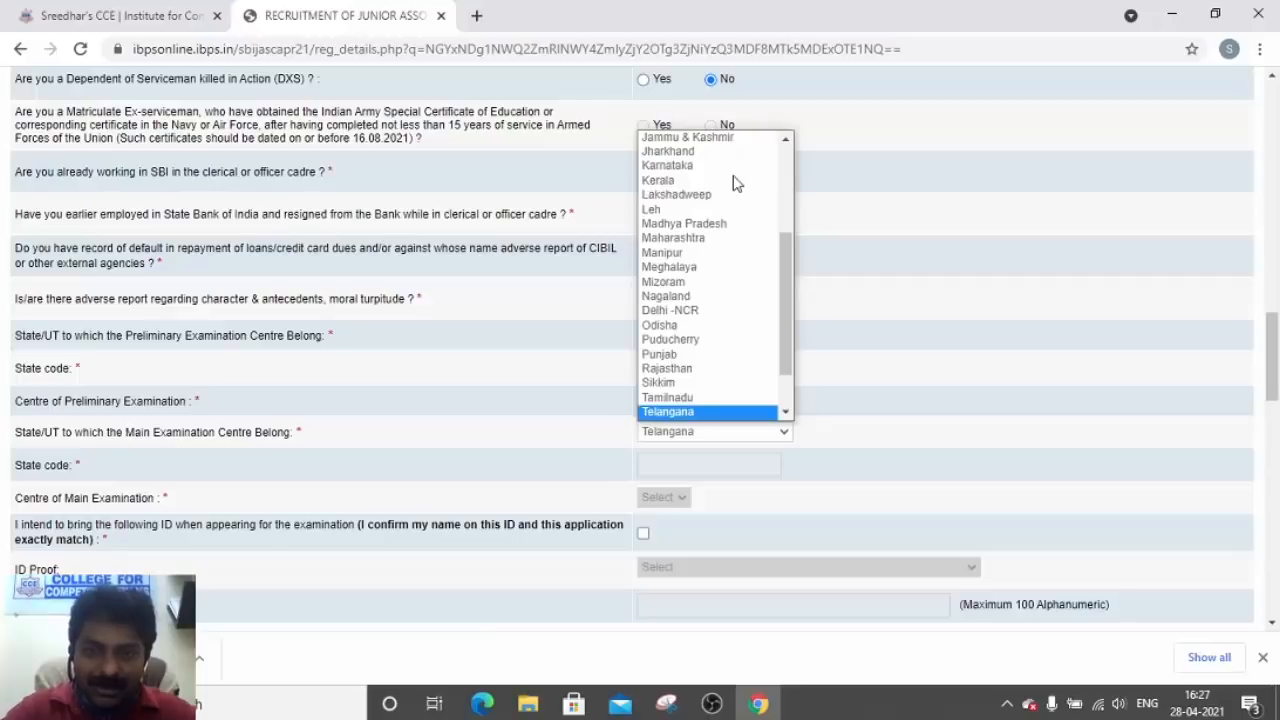
{"action": "left_click", "coordinate": [722, 416]}
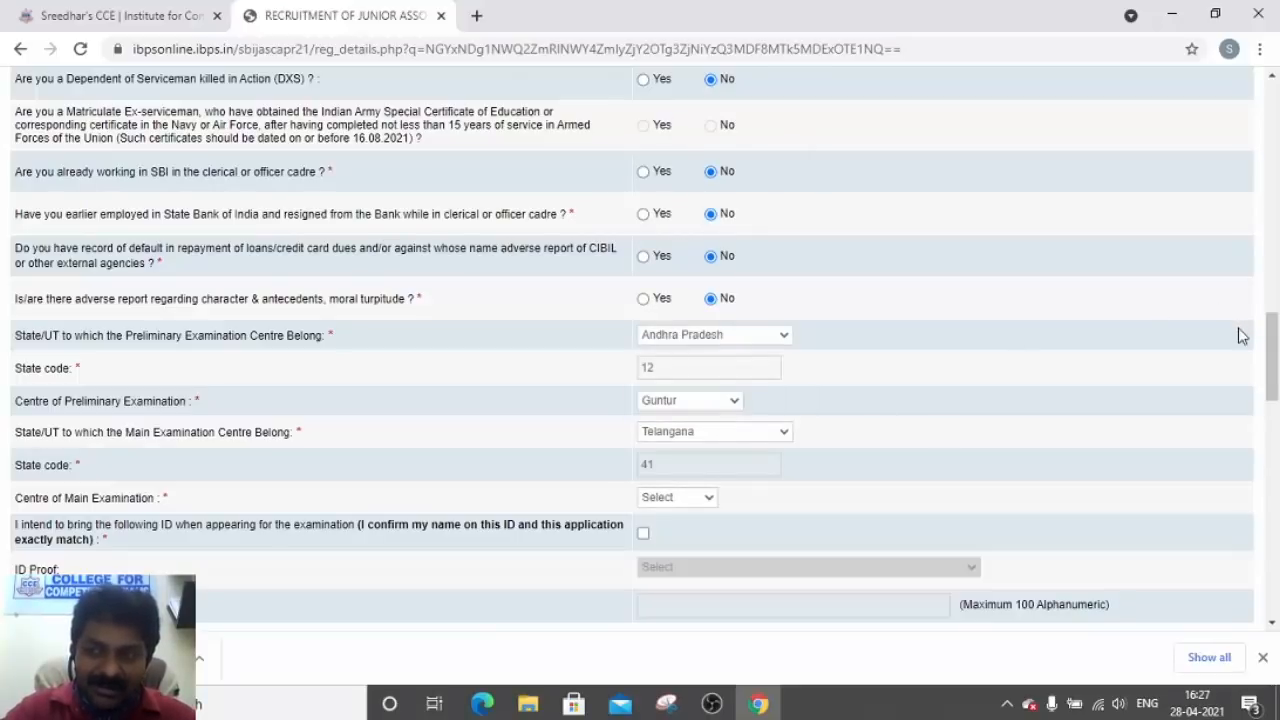
{"action": "left_click_drag", "start_coordinate": [1270, 337], "coordinate": [1248, 350]}
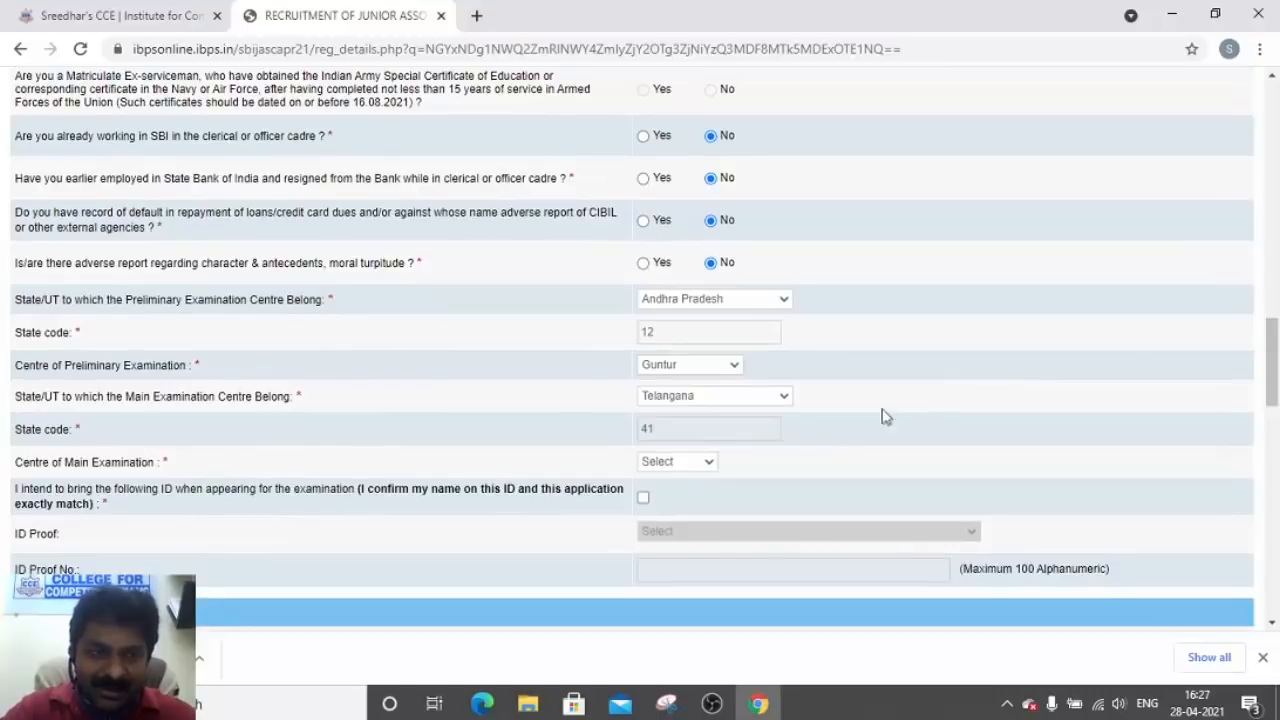
{"action": "left_click", "coordinate": [712, 464]}
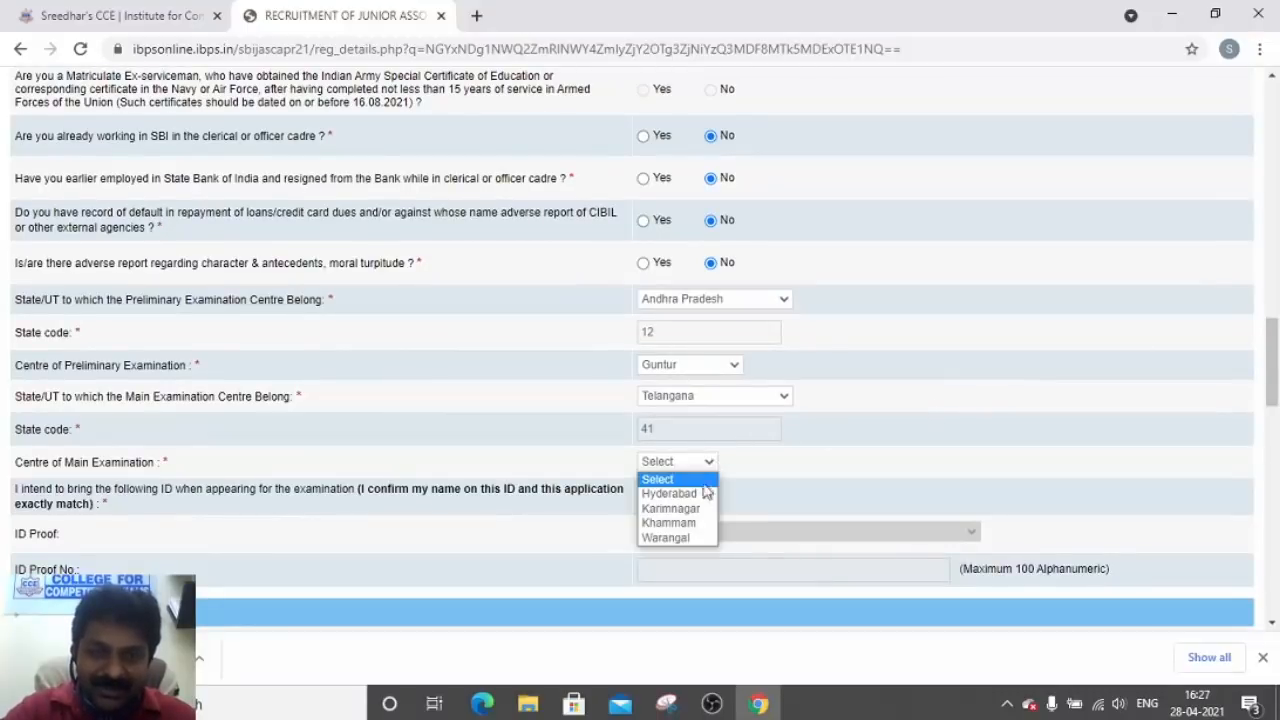
{"action": "left_click", "coordinate": [700, 494]}
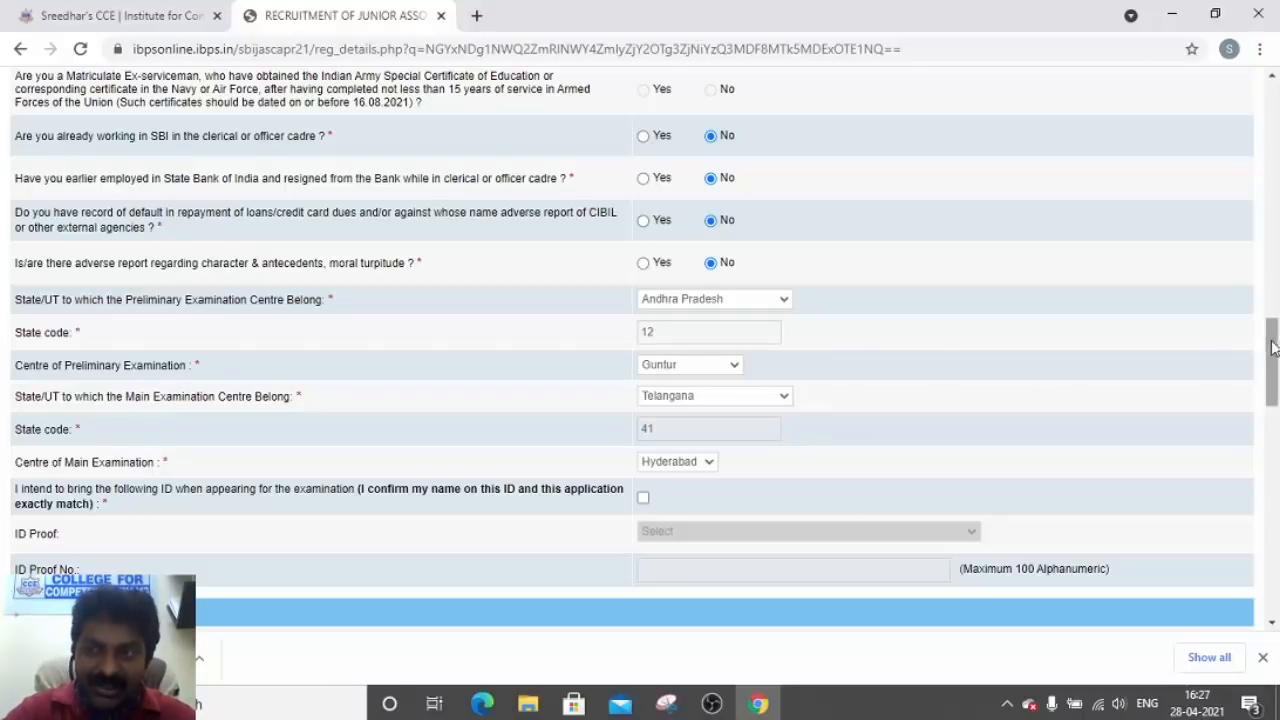
{"action": "left_click_drag", "start_coordinate": [1272, 350], "coordinate": [1272, 372]}
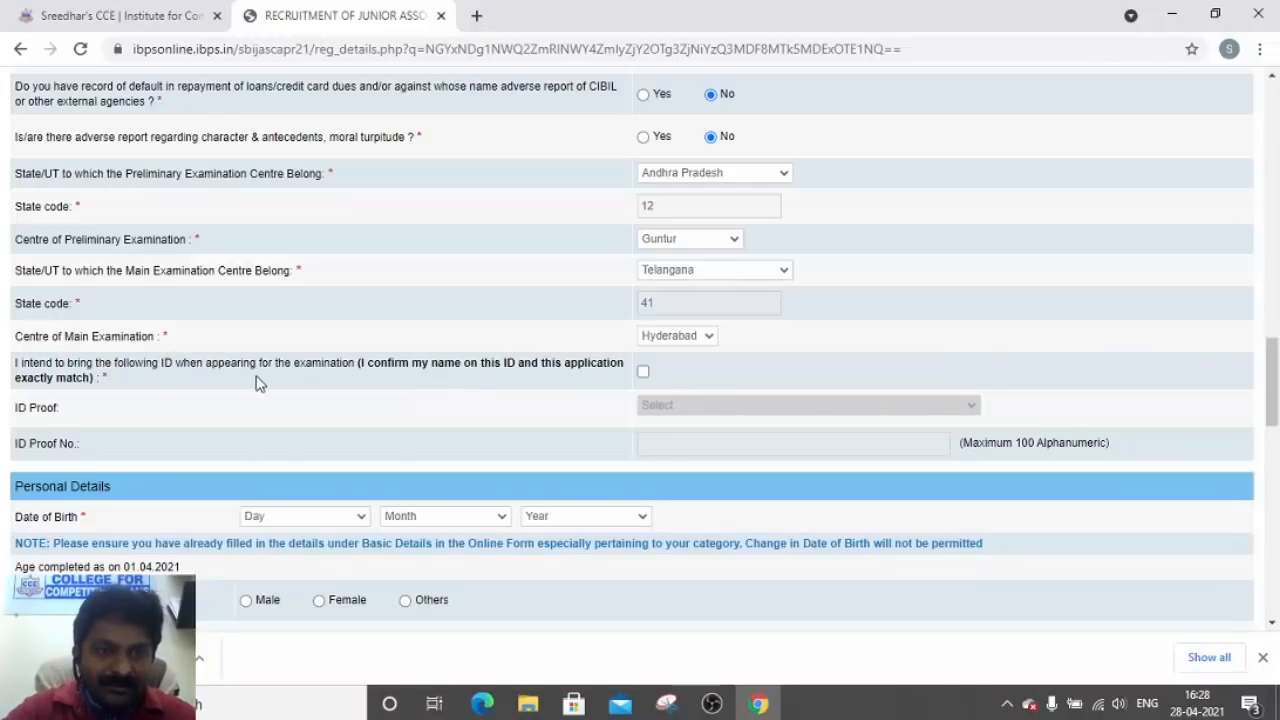
Confirm the matching-ID declaration, choose Aadhar Card as ID proof and enter its number
{"action": "left_click", "coordinate": [644, 372]}
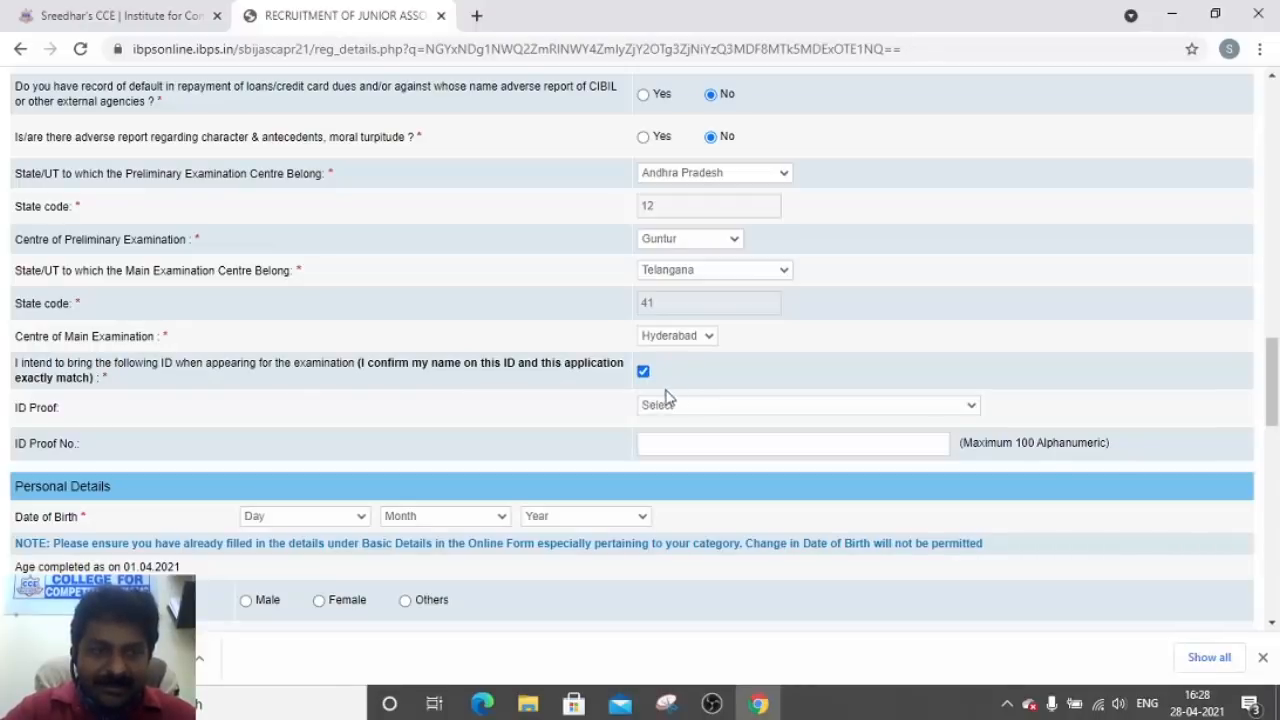
{"action": "left_click", "coordinate": [662, 405]}
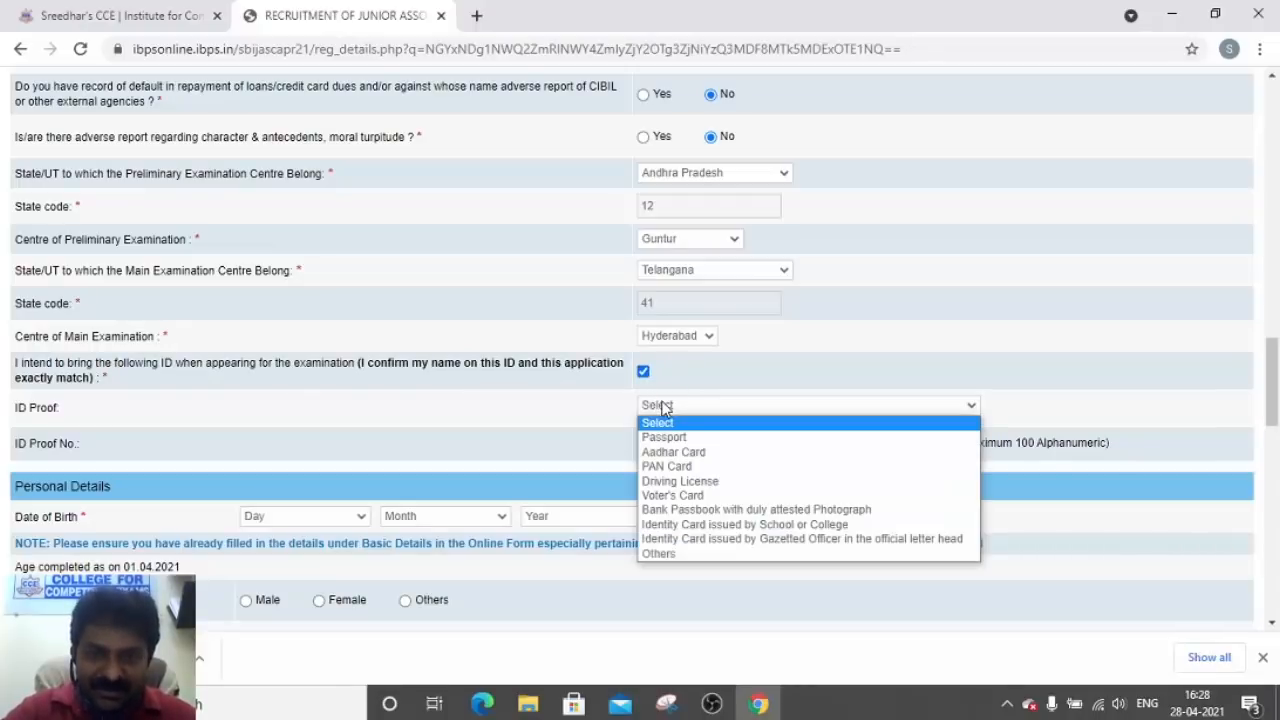
{"action": "left_click", "coordinate": [683, 452]}
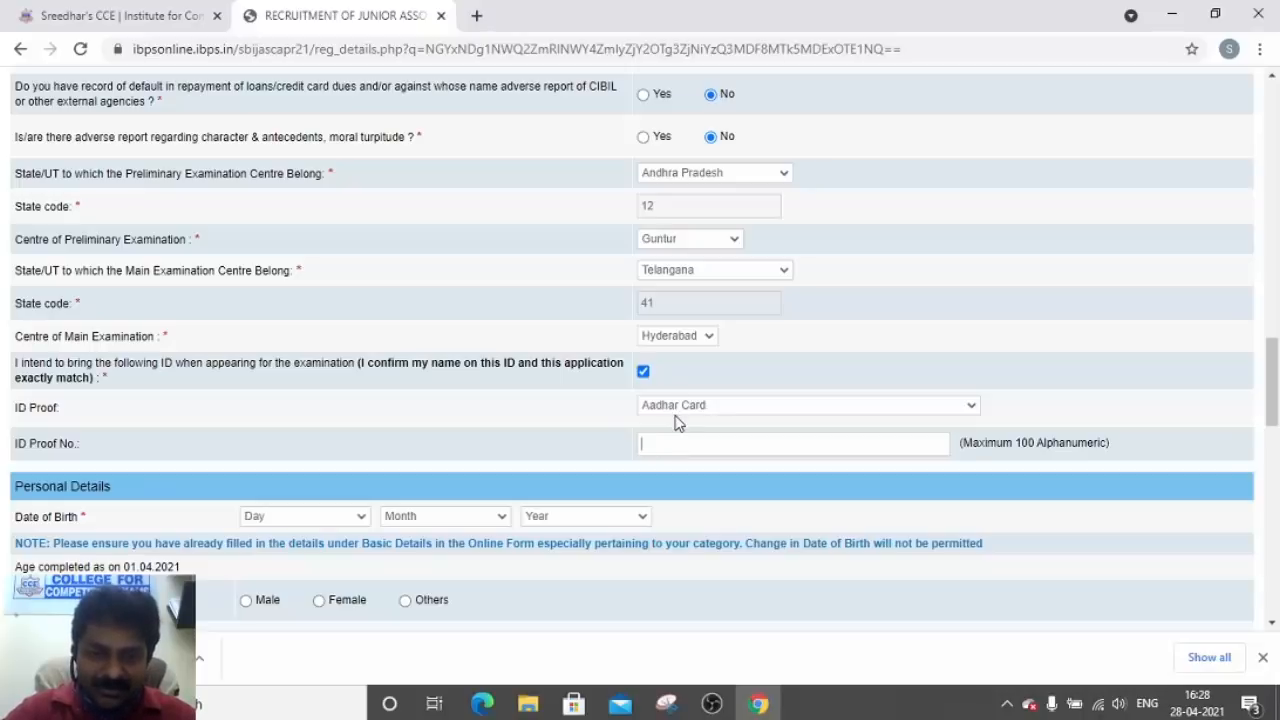
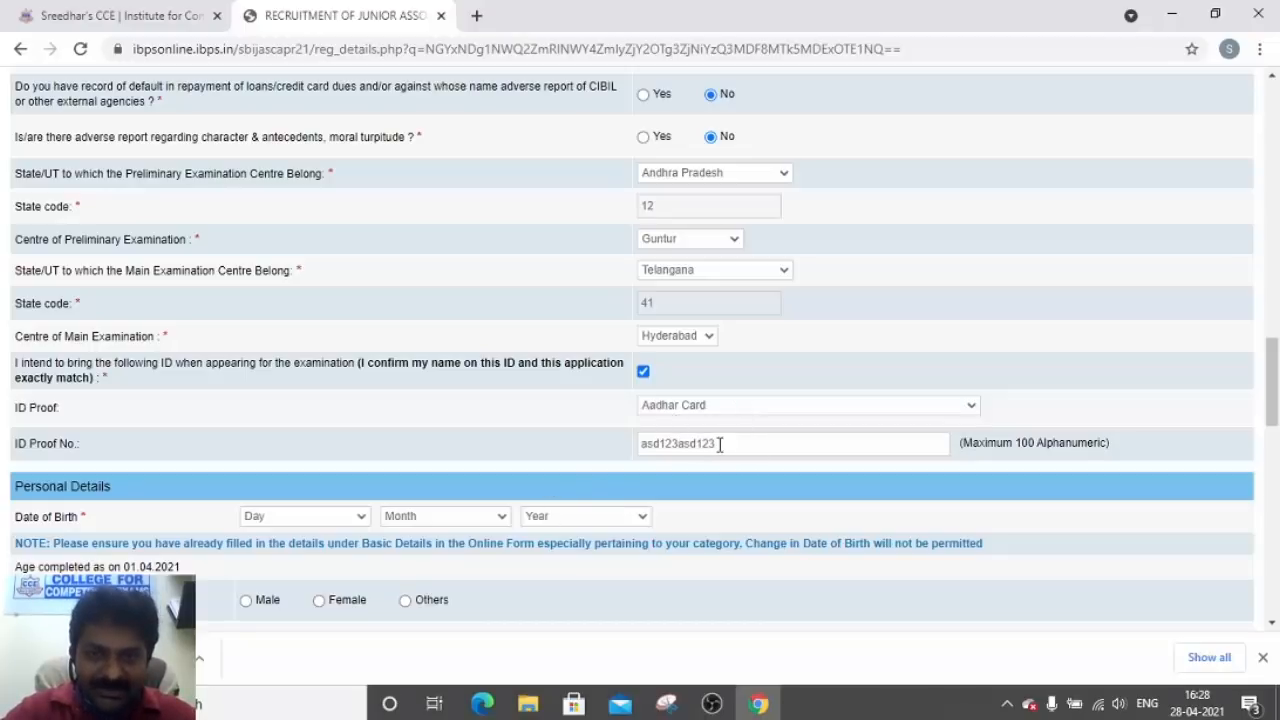
{"action": "left_click", "coordinate": [346, 522]}
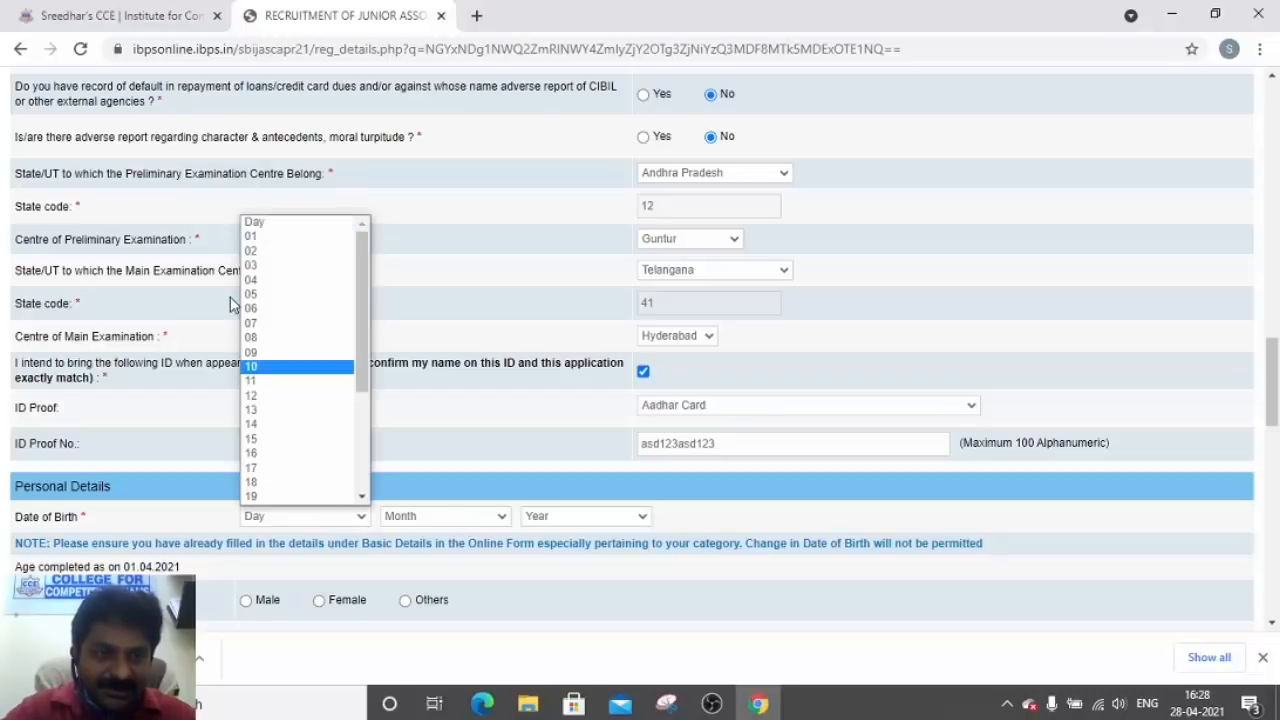
{"action": "type", "text": "21"}
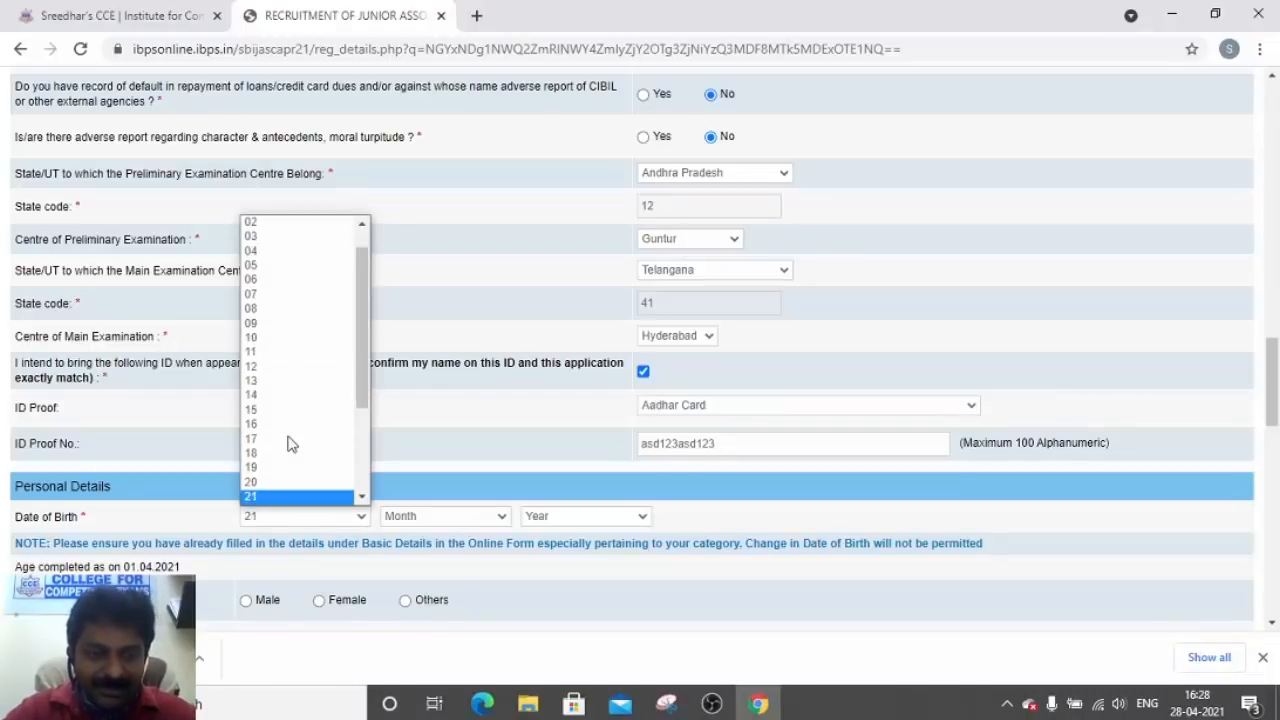
{"action": "key", "text": "Return"}
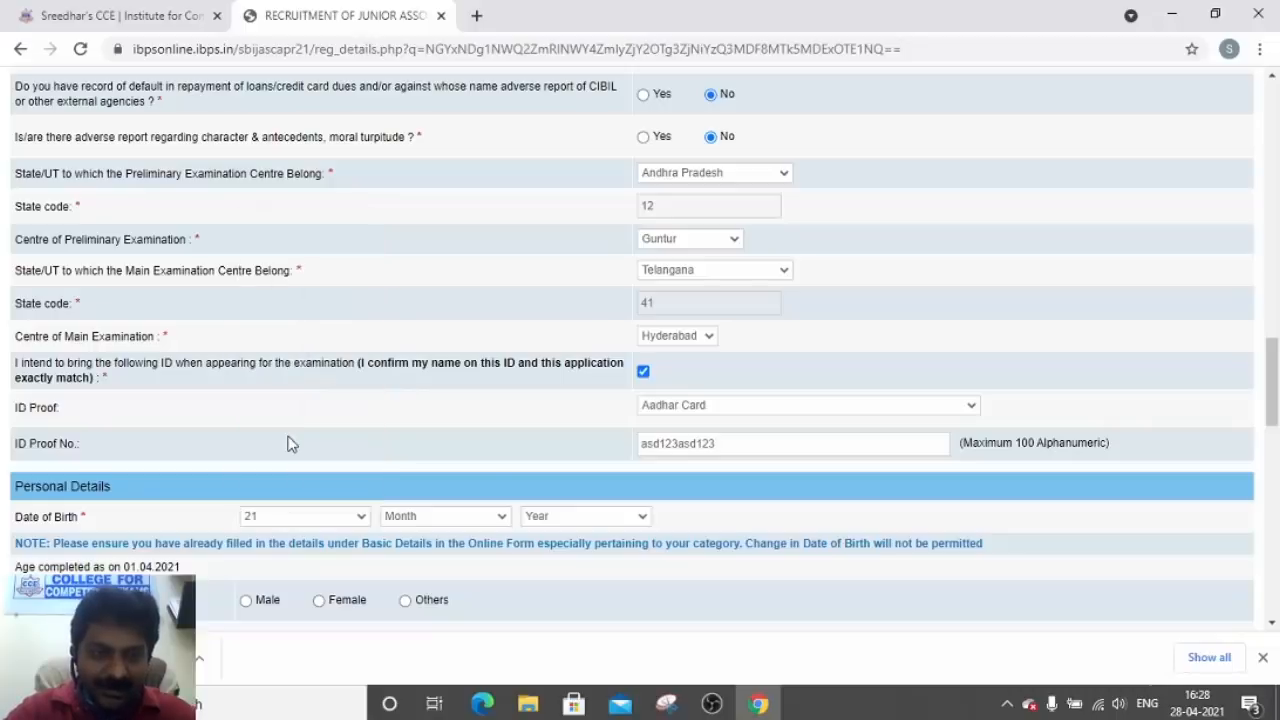
{"action": "left_click", "coordinate": [405, 516]}
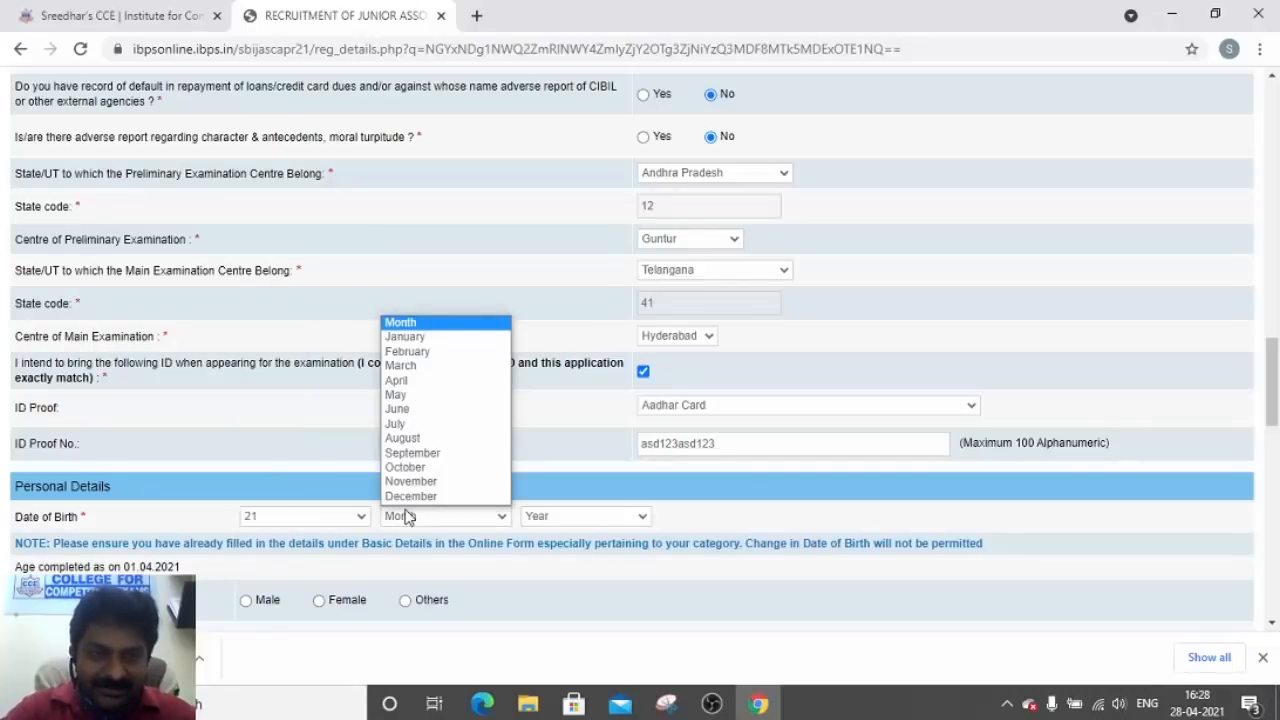
{"action": "left_click", "coordinate": [416, 381]}
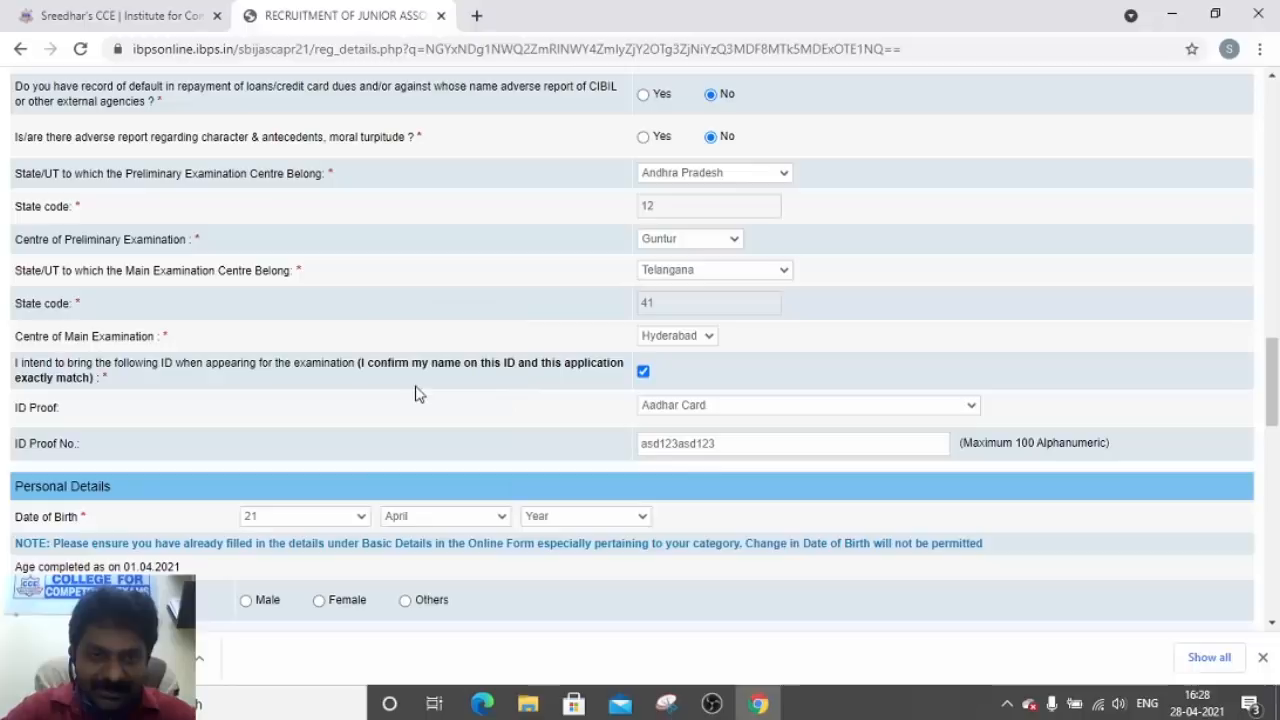
{"action": "left_click", "coordinate": [544, 520]}
{"action": "left_click", "coordinate": [544, 520]}
{"action": "left_click", "coordinate": [544, 520]}
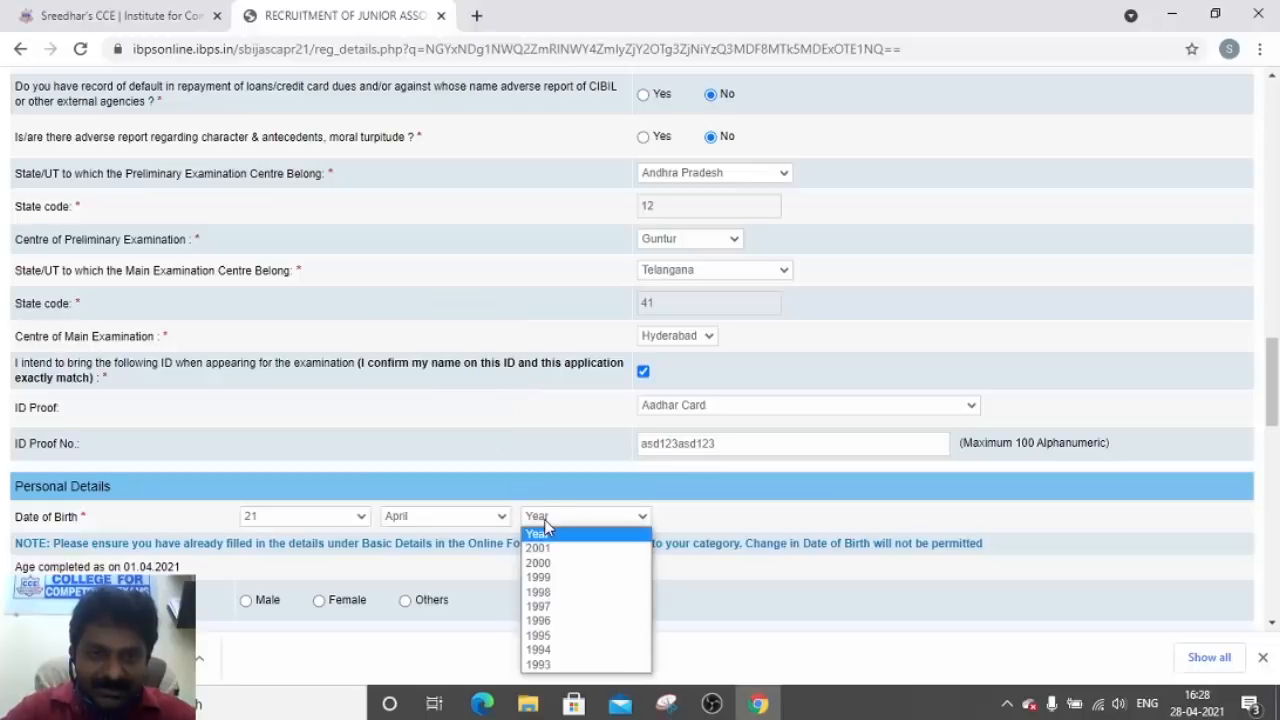
{"action": "left_click", "coordinate": [541, 650]}
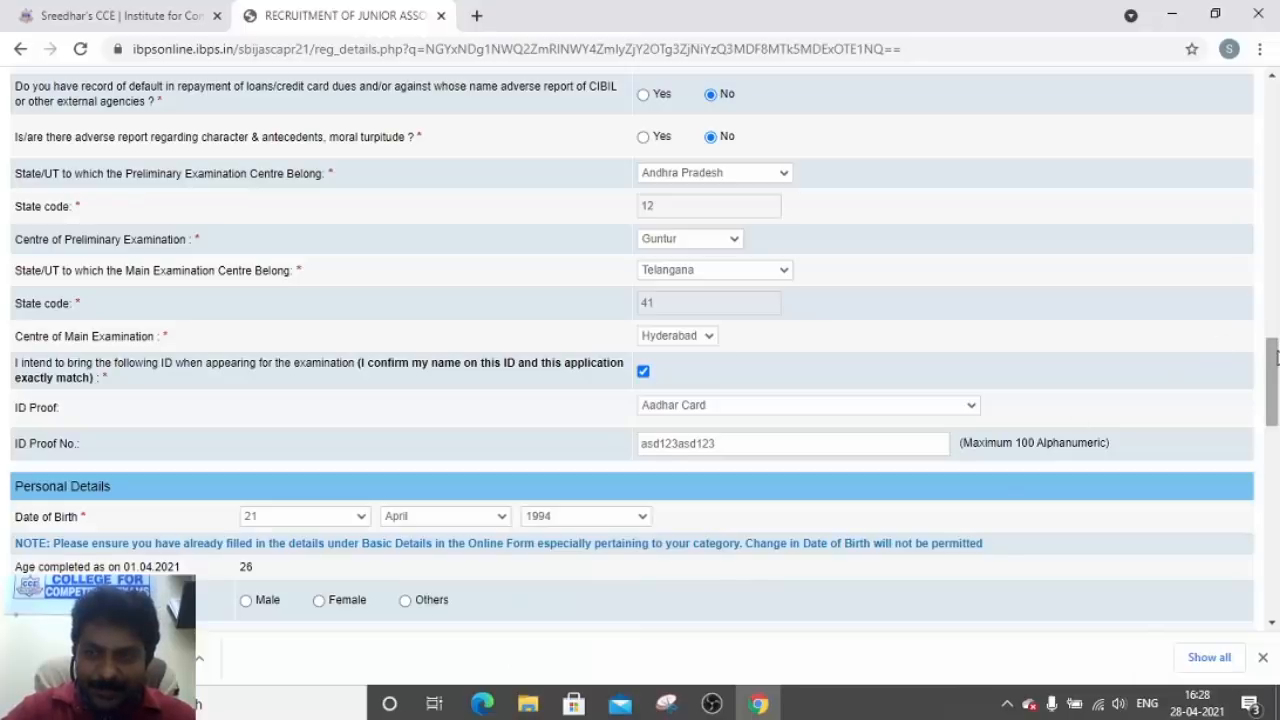
Set gender to Male and answer No to the twin question
{"action": "left_click_drag", "start_coordinate": [1275, 358], "coordinate": [1275, 390]}
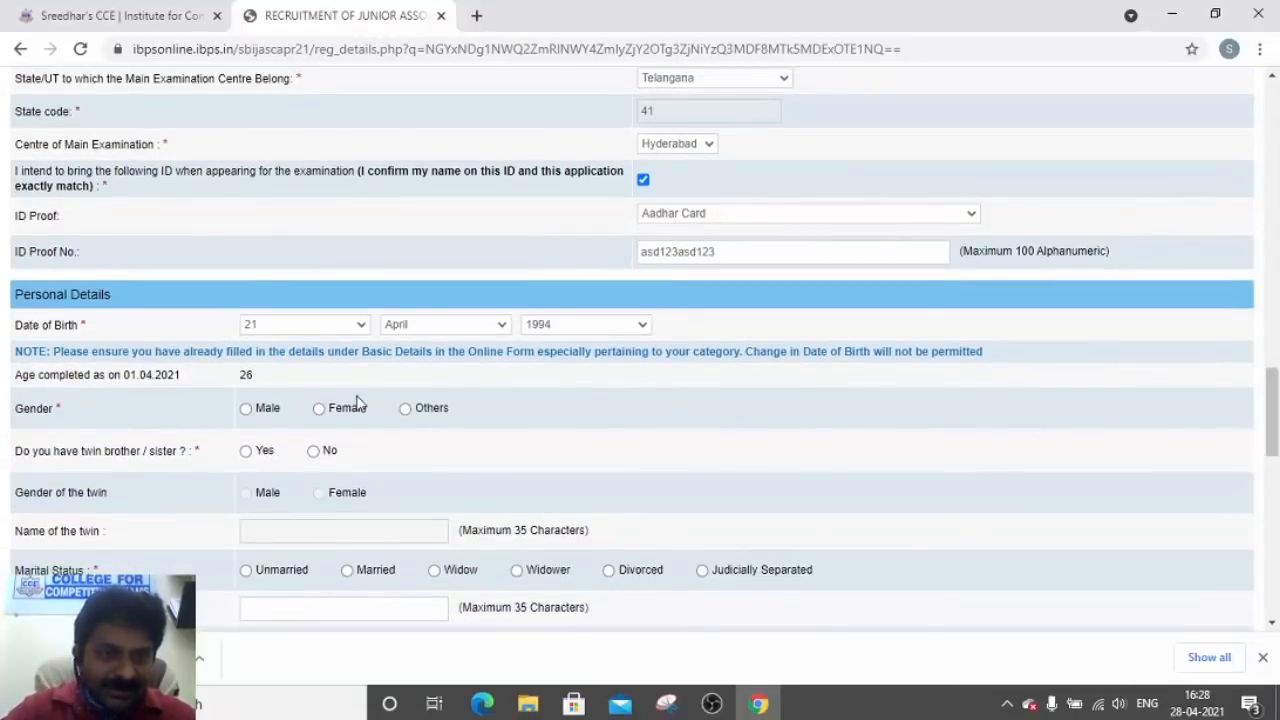
{"action": "left_click", "coordinate": [246, 409]}
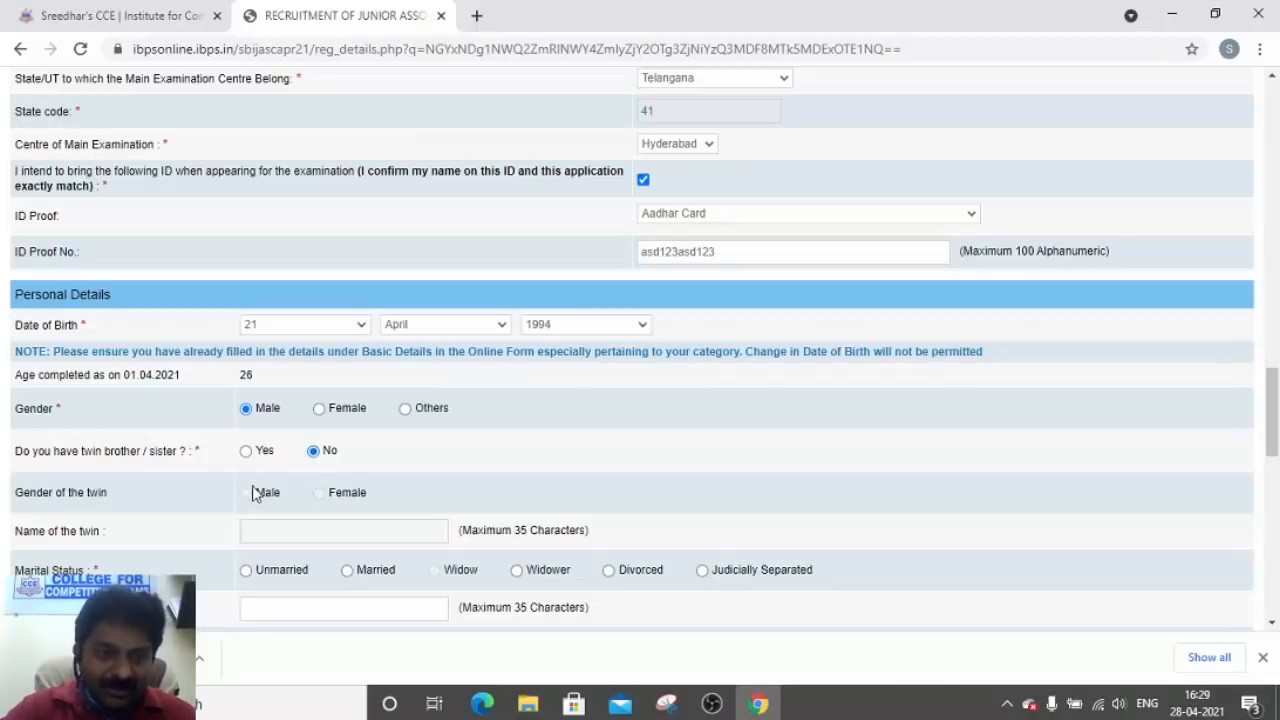
{"action": "left_click", "coordinate": [245, 451]}
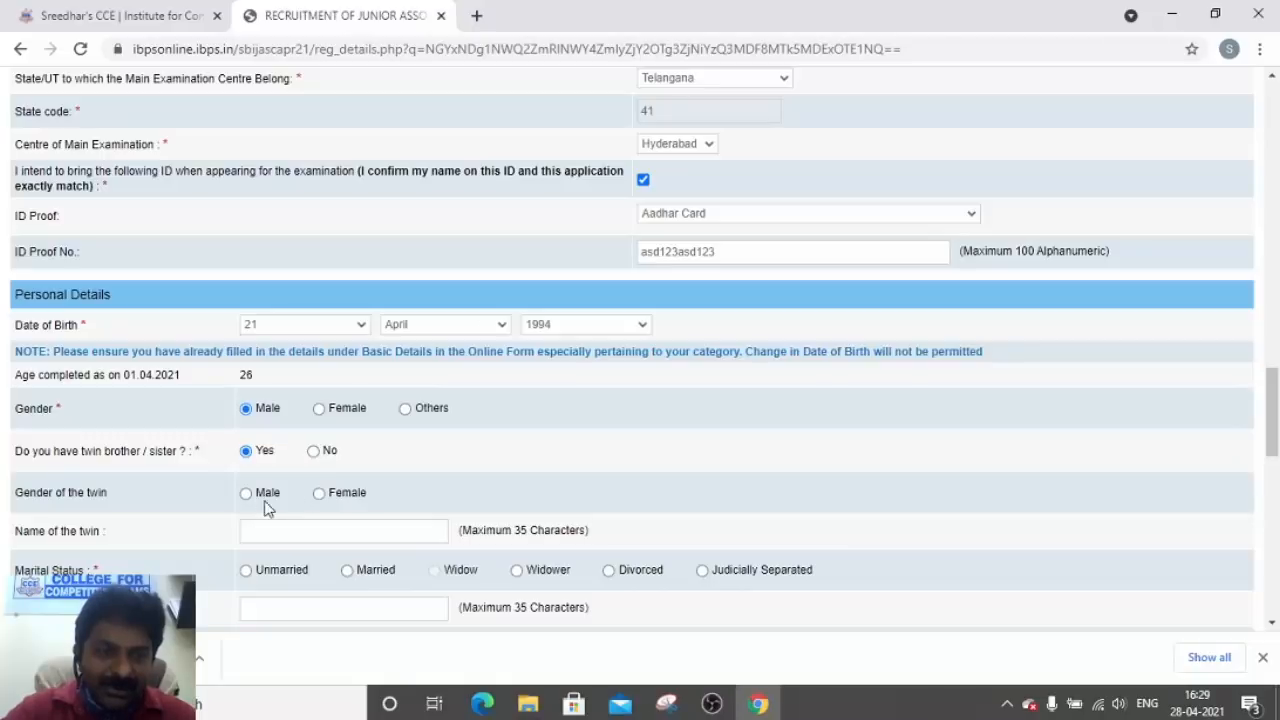
{"action": "left_click", "coordinate": [313, 451]}
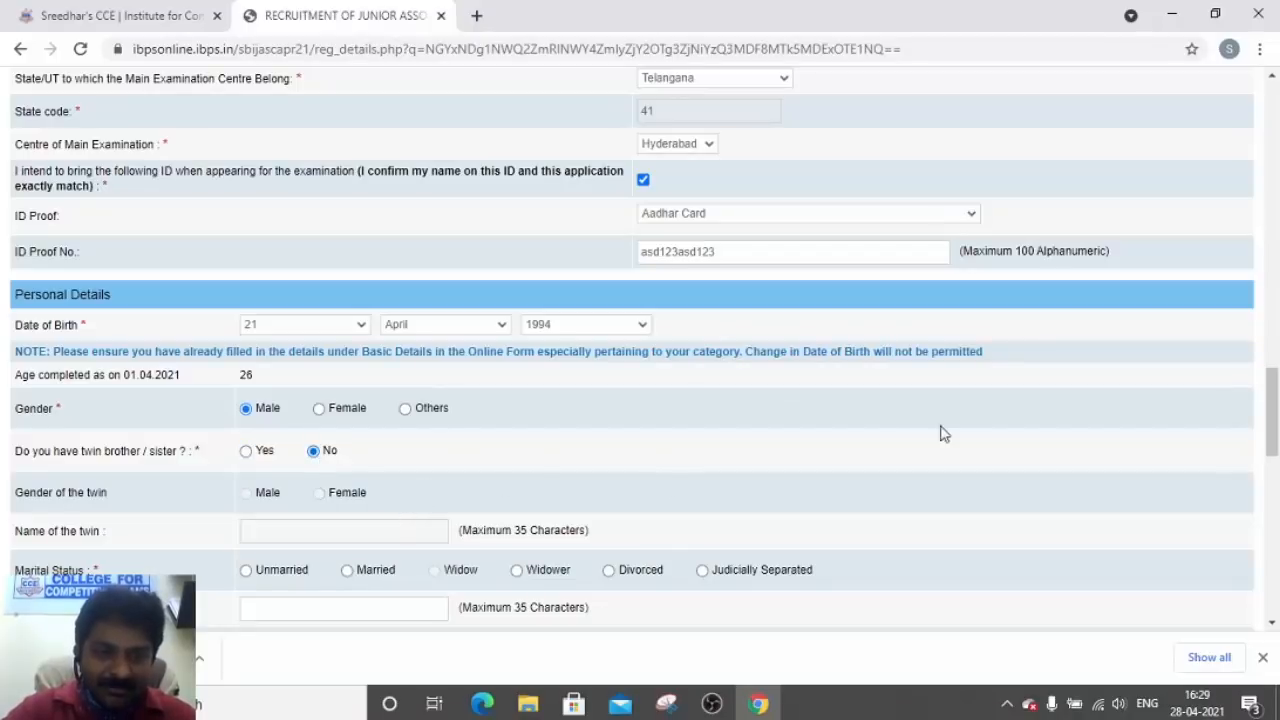
{"action": "left_click_drag", "start_coordinate": [1272, 397], "coordinate": [1272, 417]}
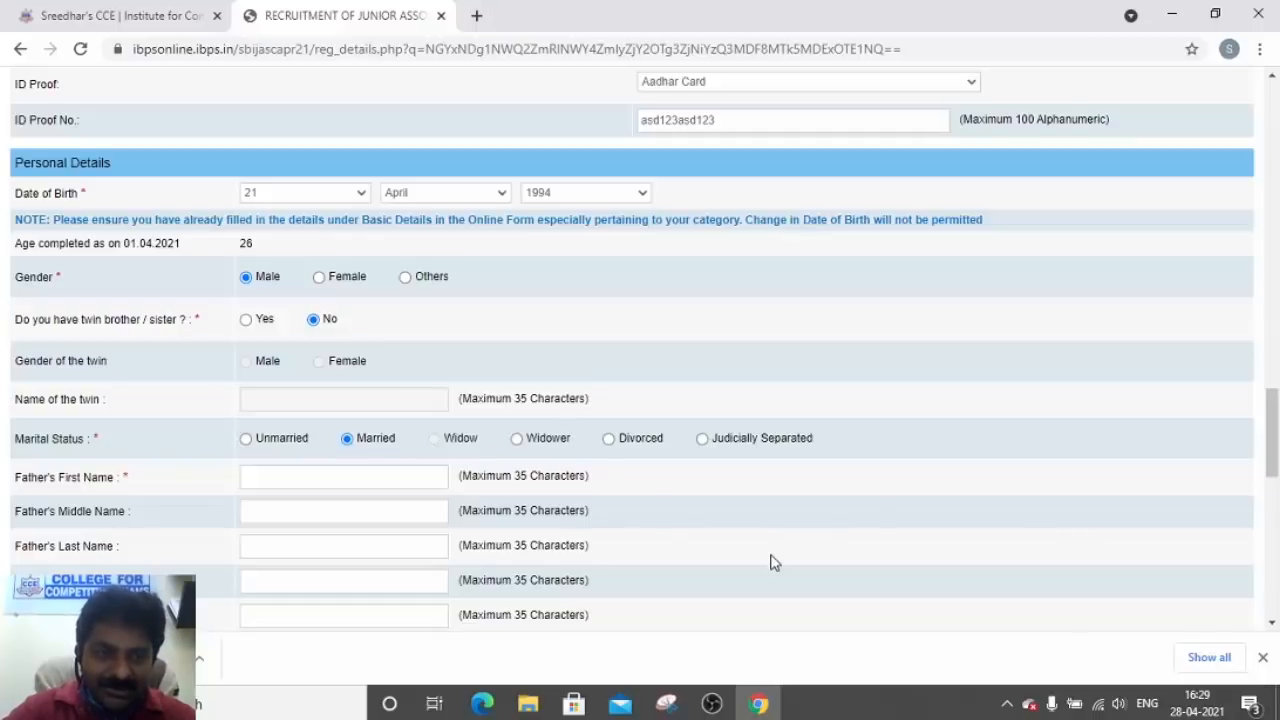
Enter the father's and mother's names, then set marital status to Unmarried
{"action": "left_click", "coordinate": [390, 475]}
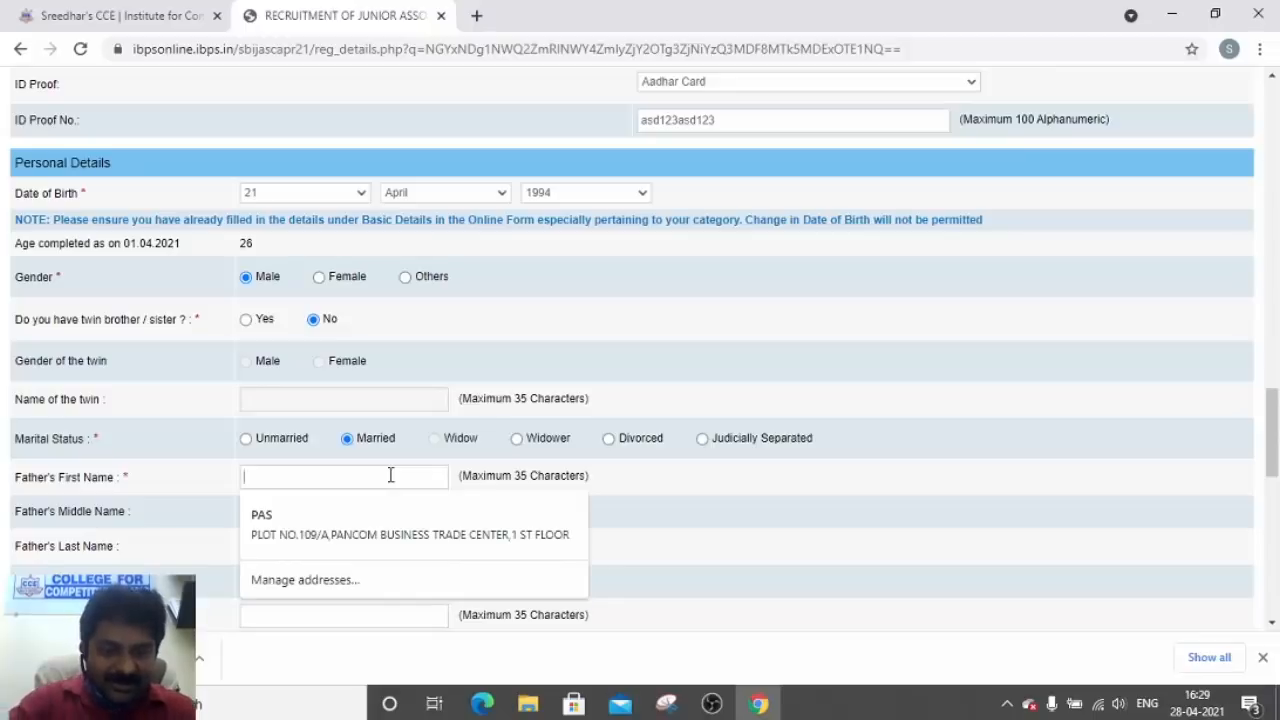
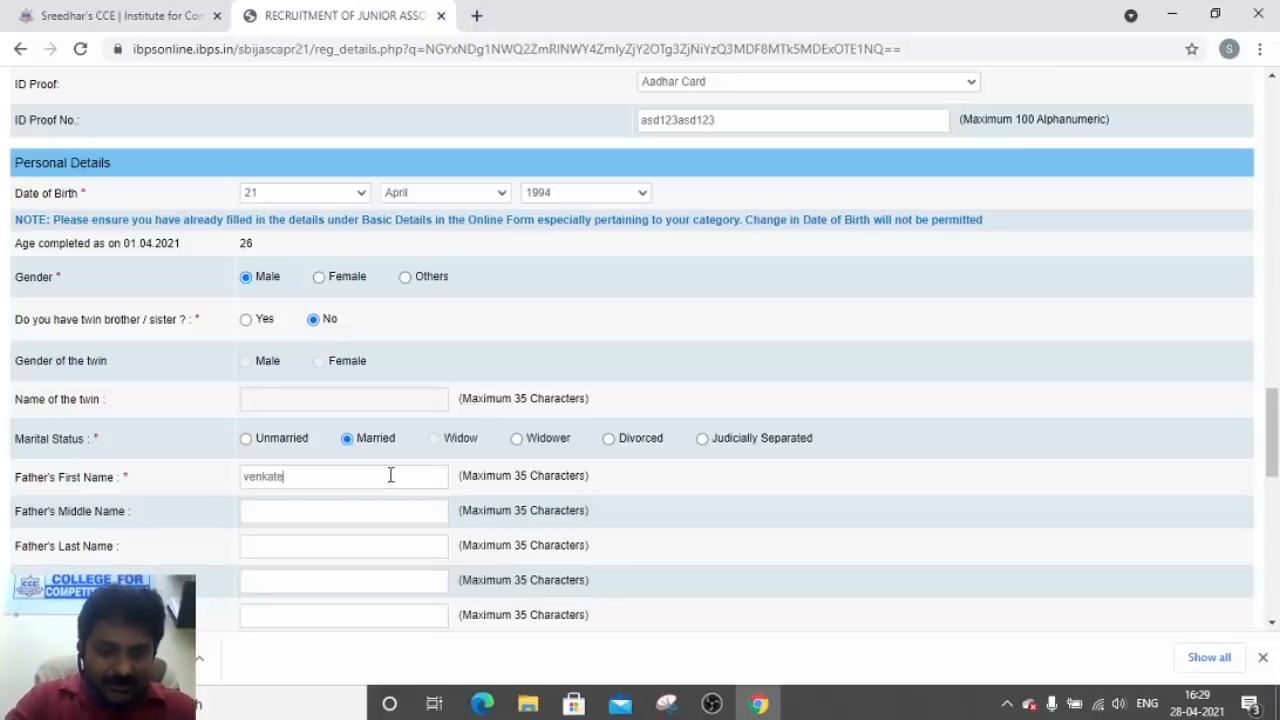
{"action": "key", "text": "Tab"}
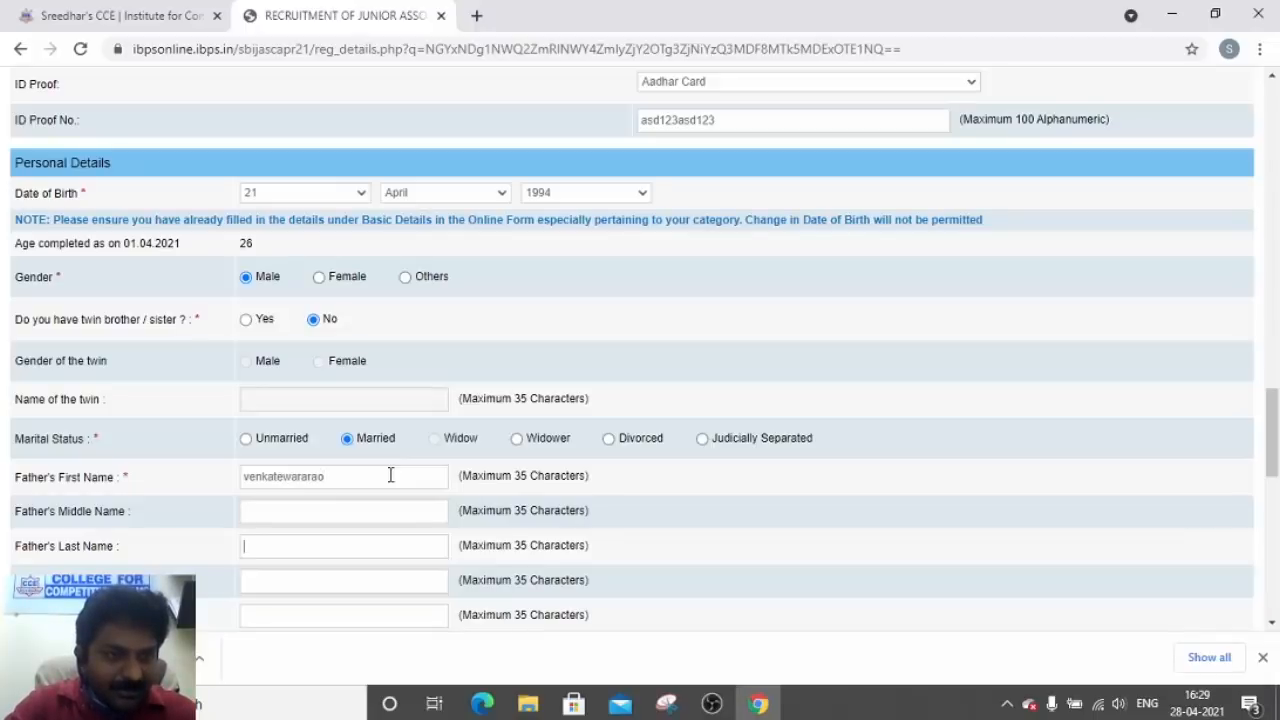
{"action": "key", "text": "Tab"}
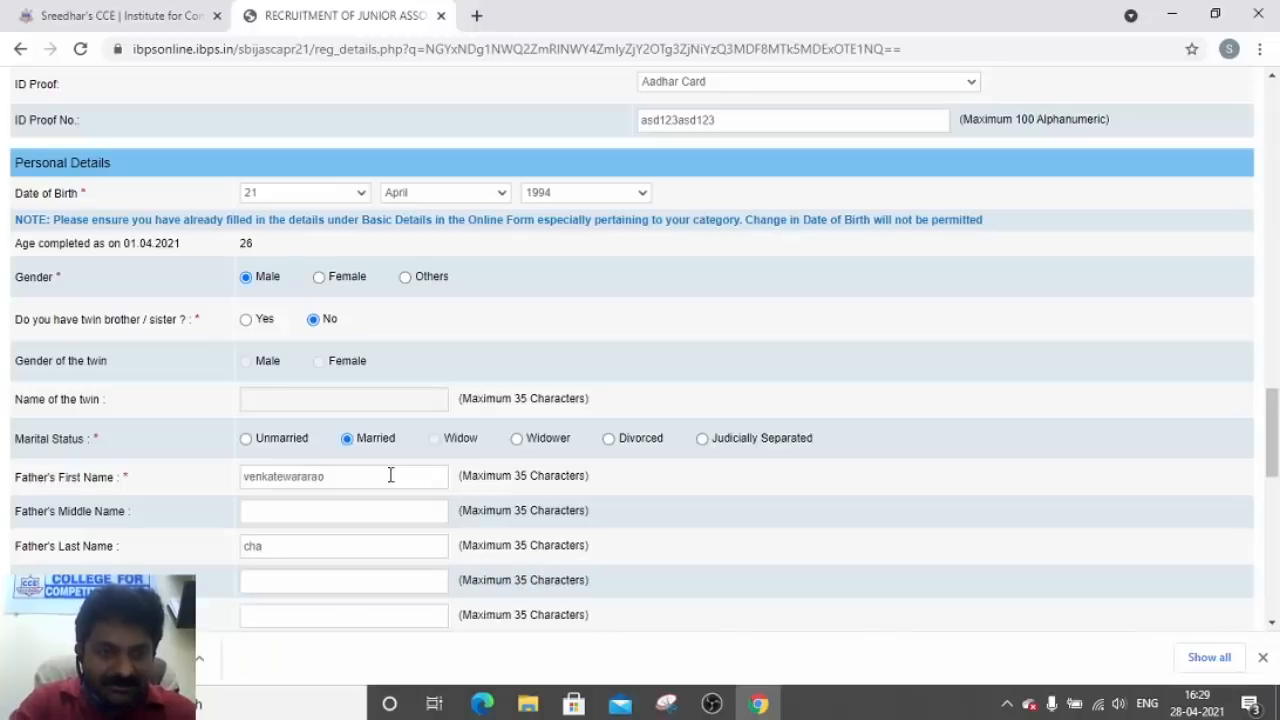
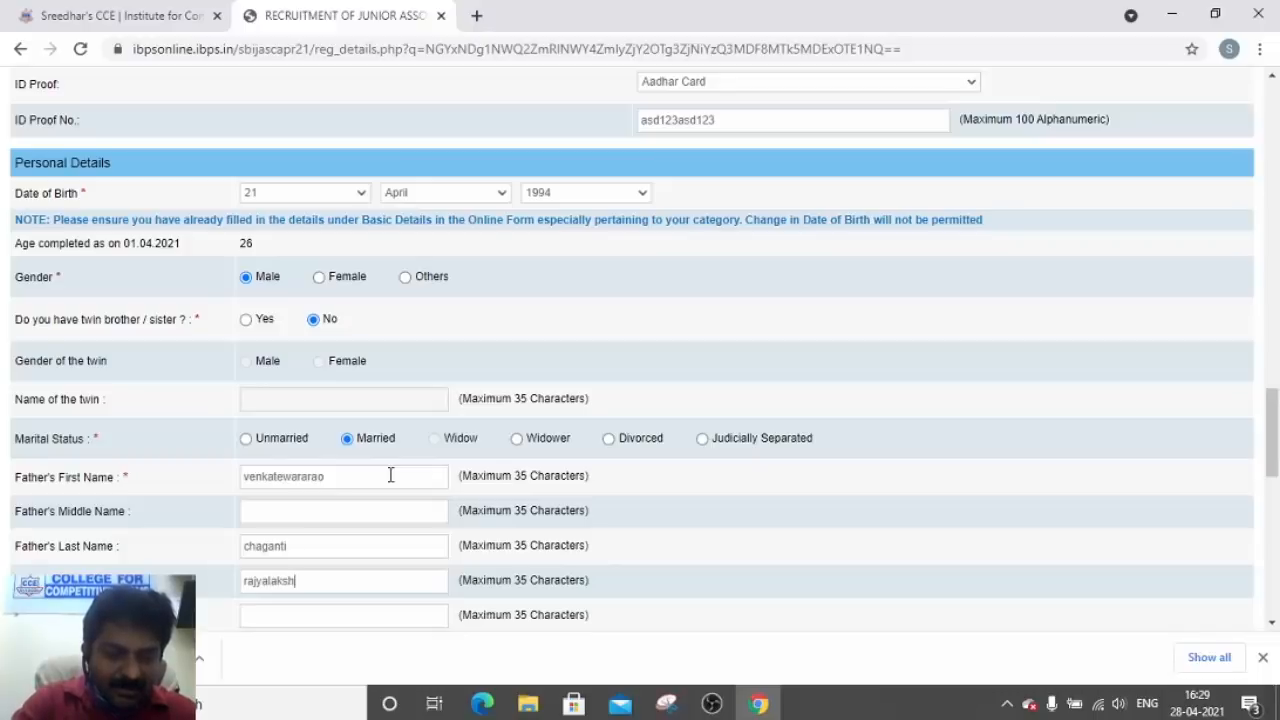
{"action": "key", "text": "Tab"}
{"action": "key", "text": "Tab"}
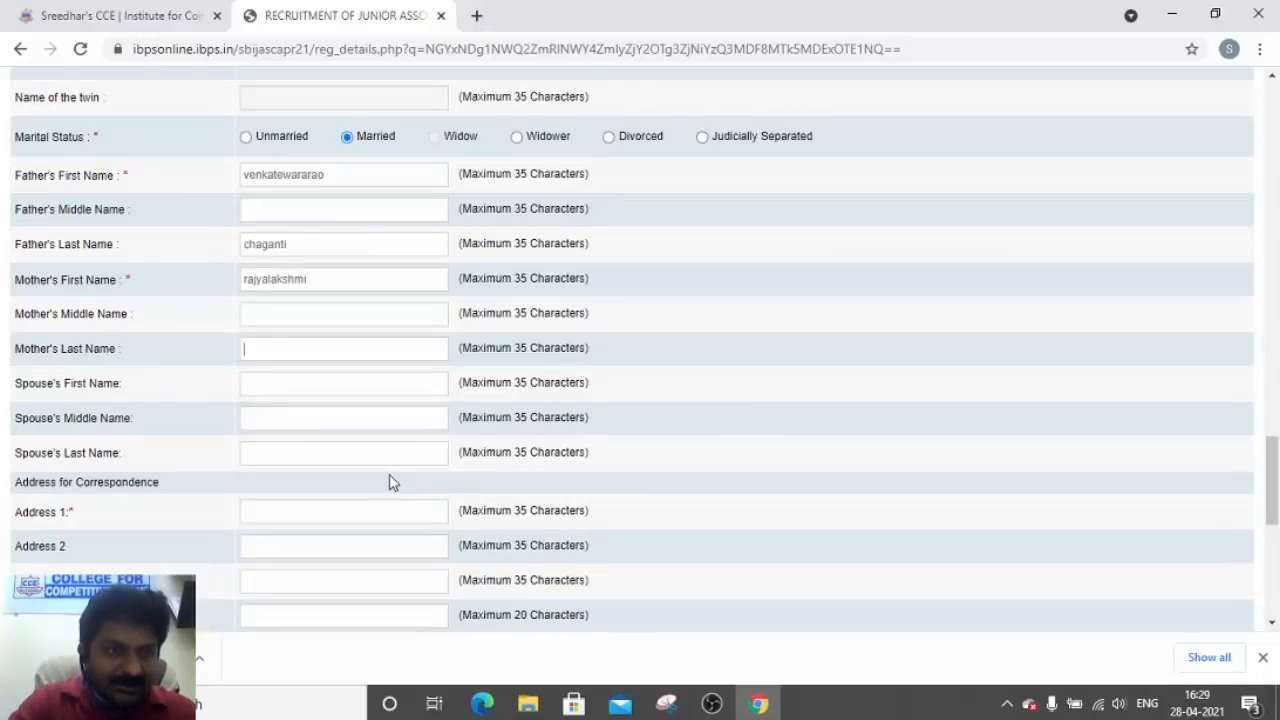
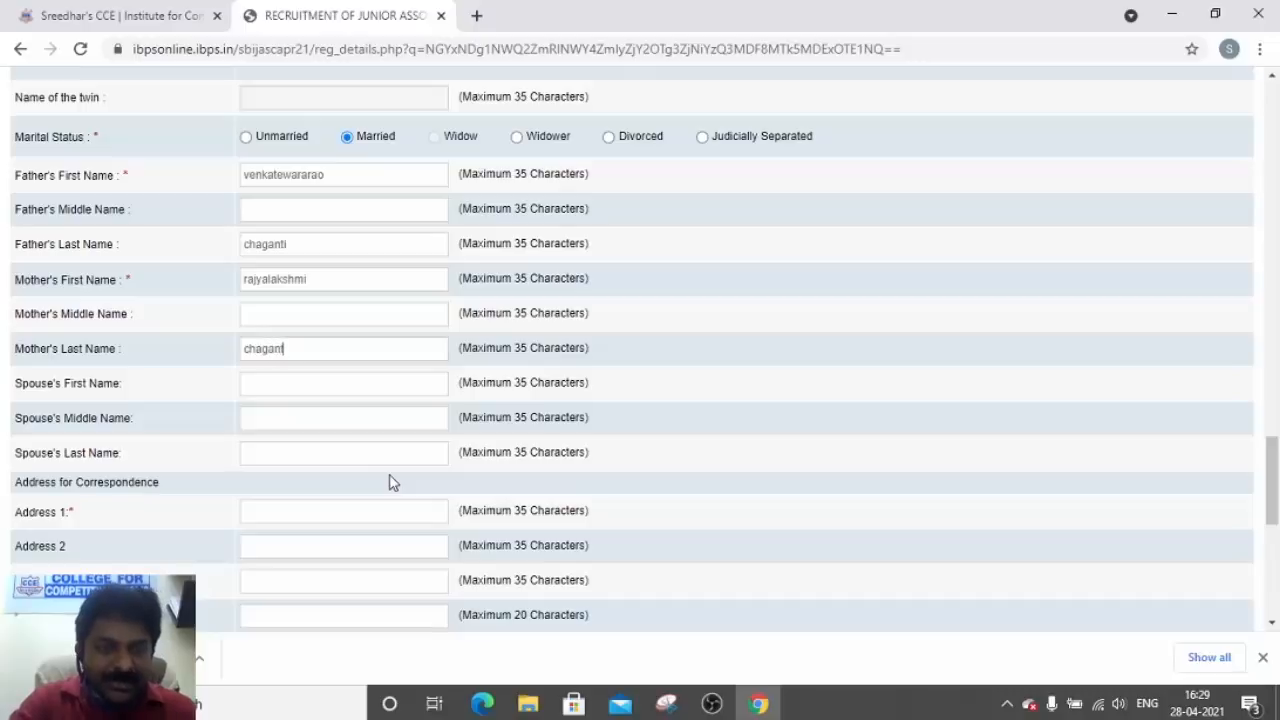
{"action": "key", "text": "Tab"}
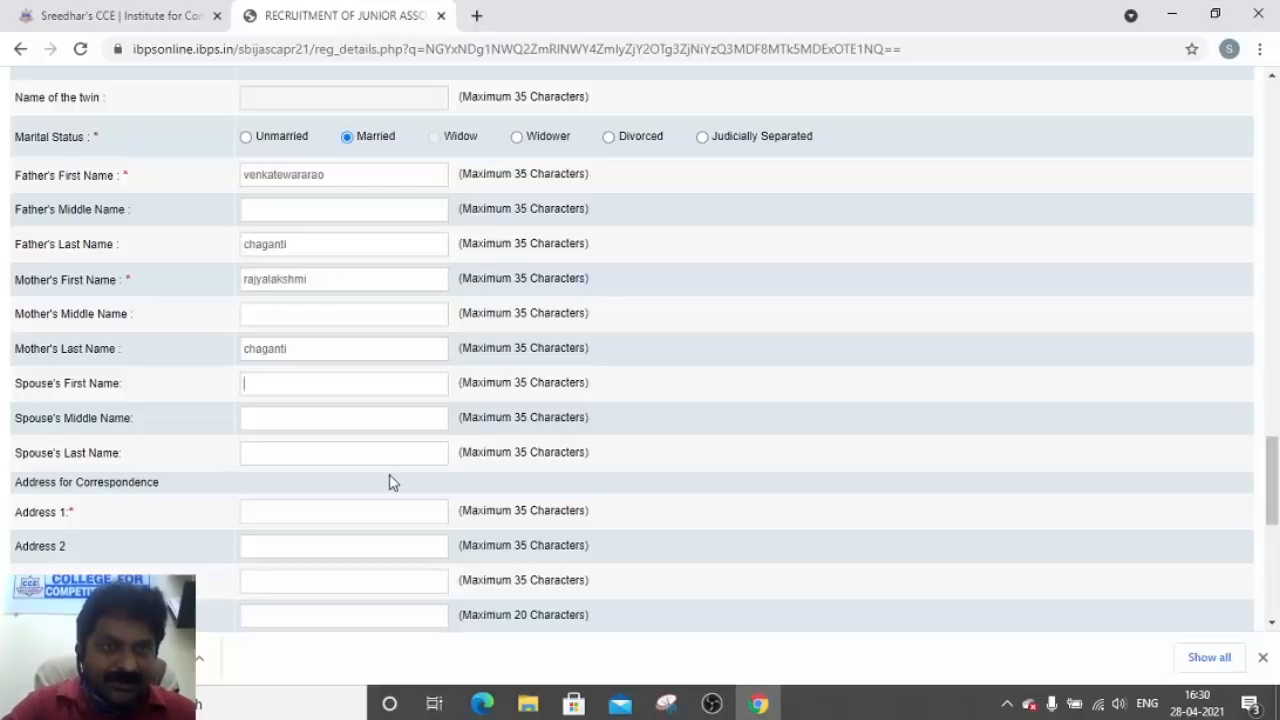
{"action": "left_click", "coordinate": [246, 138]}
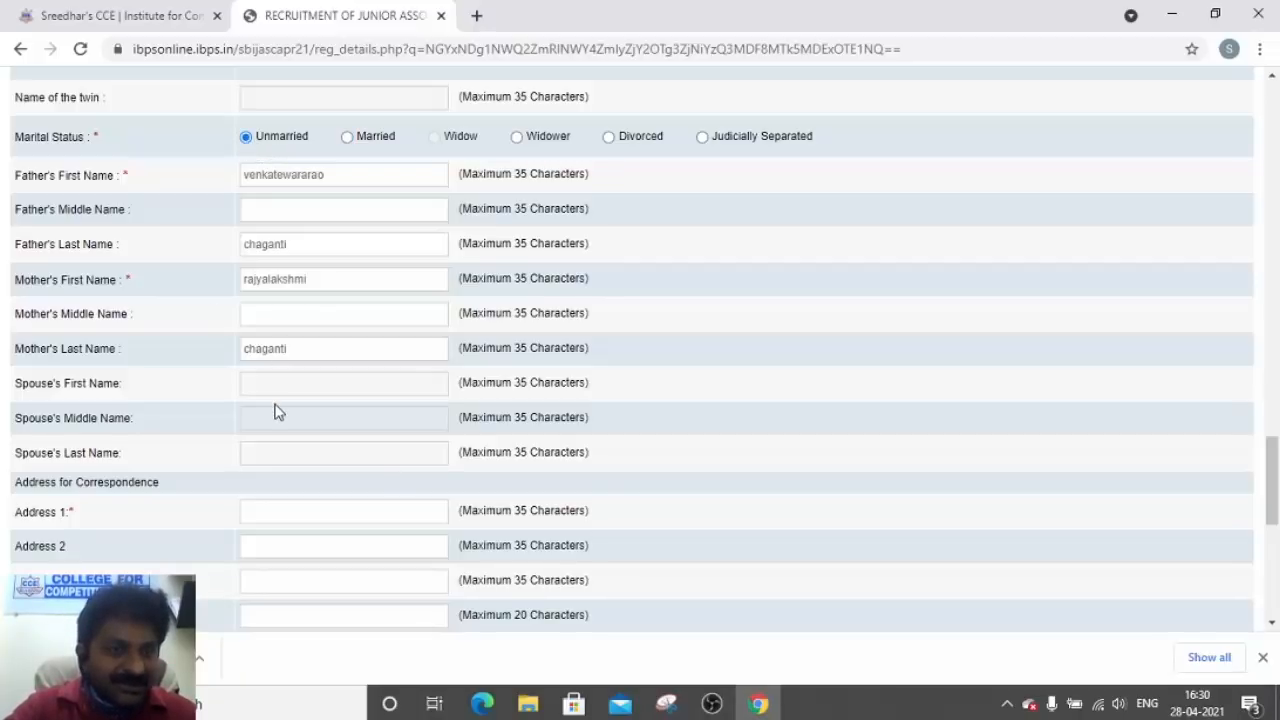
Fill the correspondence address from the saved suggestion, correct its lines and district, and copy it as permanent address
{"action": "left_click", "coordinate": [287, 519]}
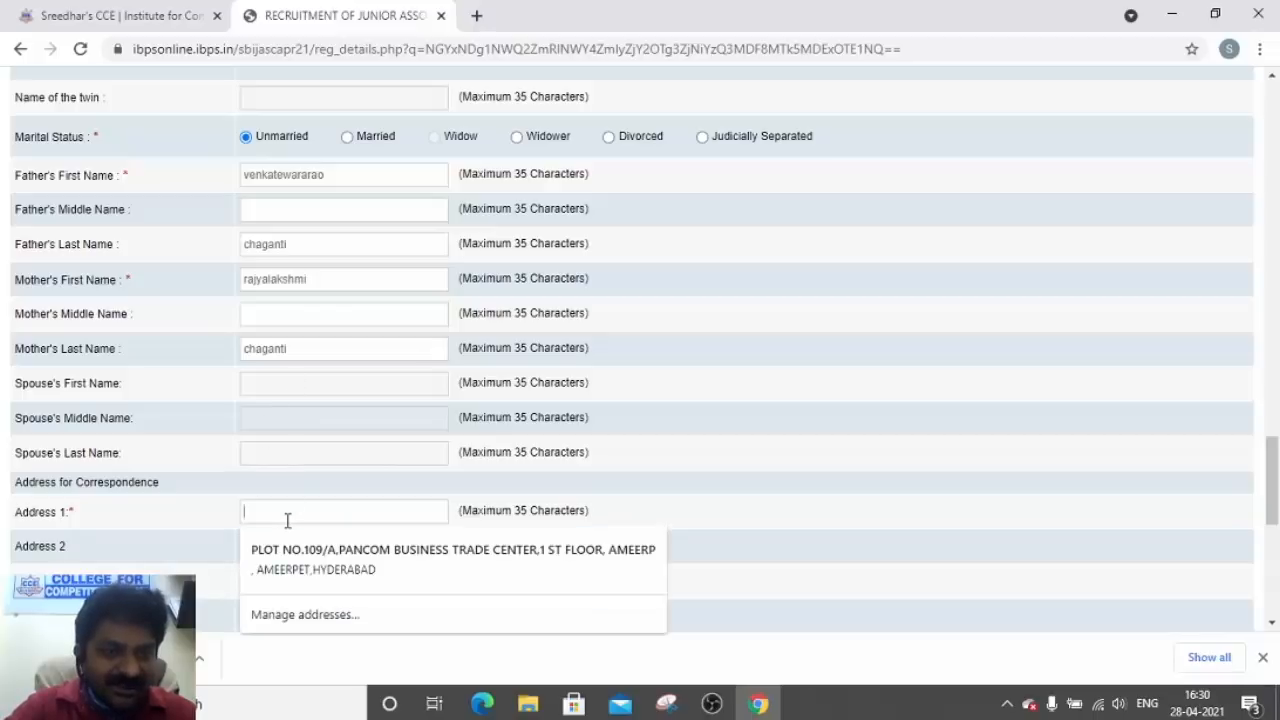
{"action": "left_click", "coordinate": [298, 566]}
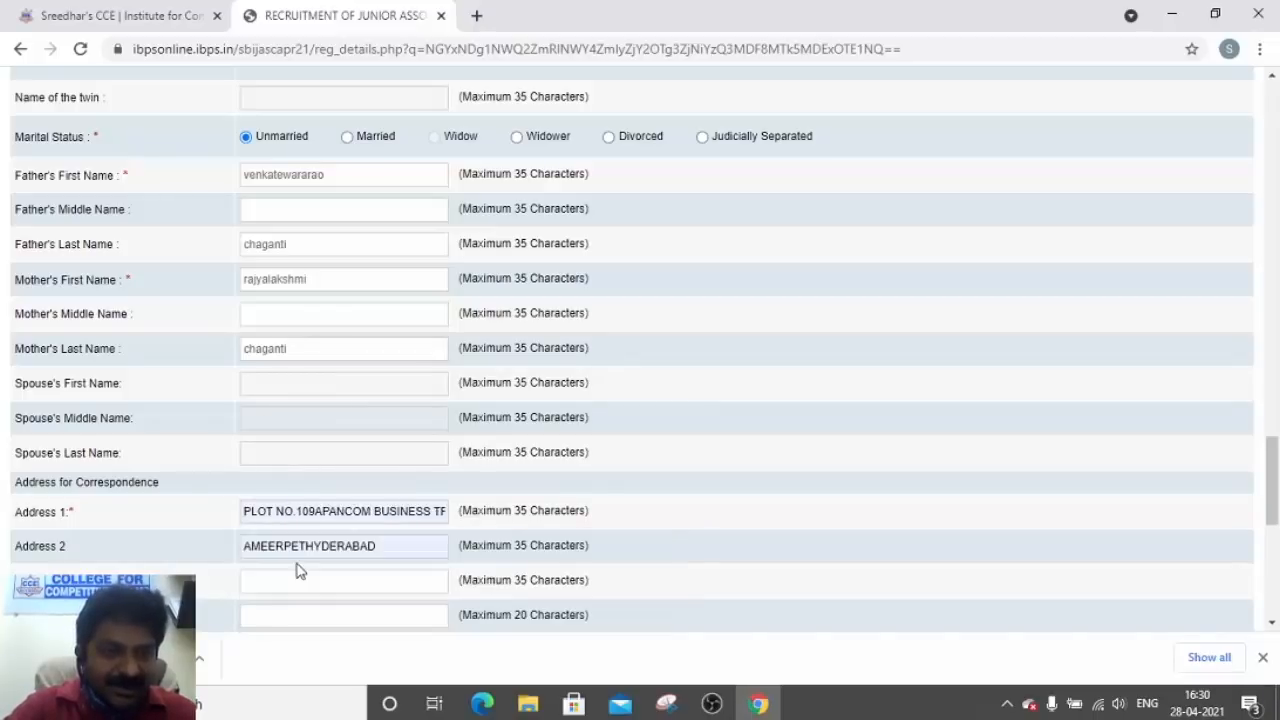
{"action": "left_click", "coordinate": [393, 541]}
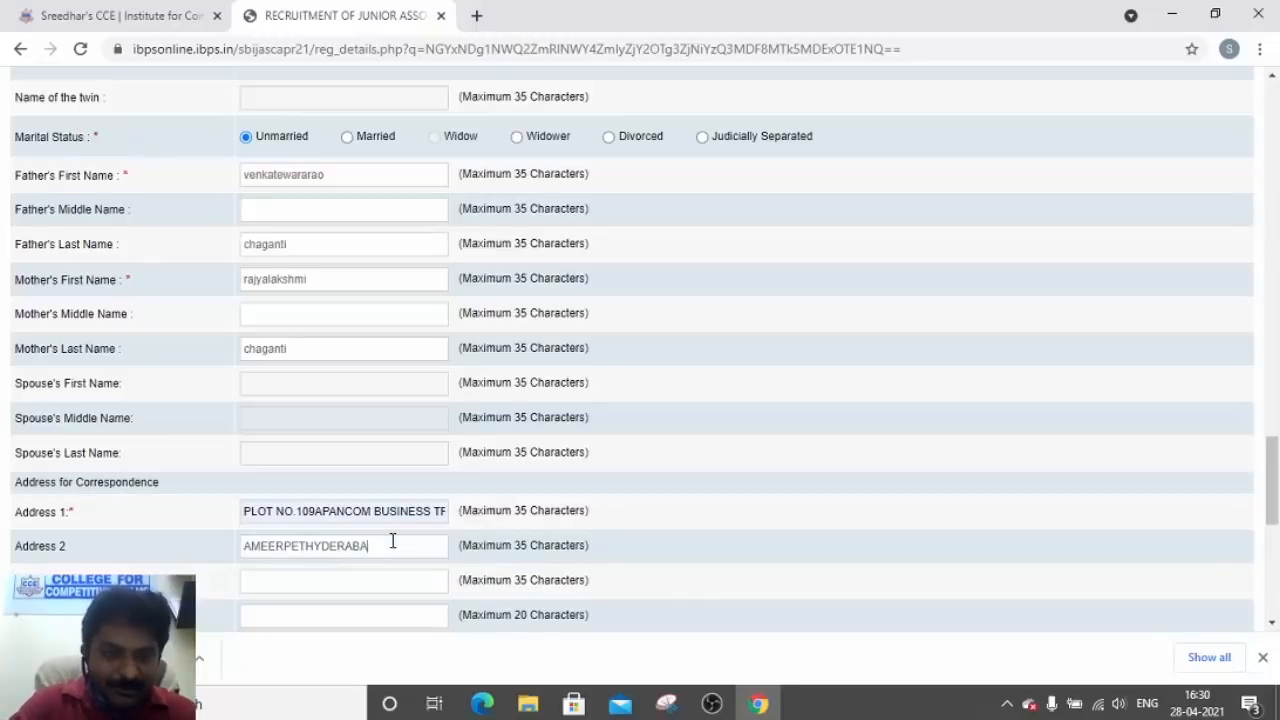
{"action": "key", "text": "BackSpace"}
{"action": "key", "text": "BackSpace"}
{"action": "key", "text": "BackSpace"}
{"action": "key", "text": "BackSpace"}
{"action": "key", "text": "BackSpace"}
{"action": "key", "text": "BackSpace"}
{"action": "key", "text": "BackSpace"}
{"action": "key", "text": "BackSpace"}
{"action": "key", "text": "BackSpace"}
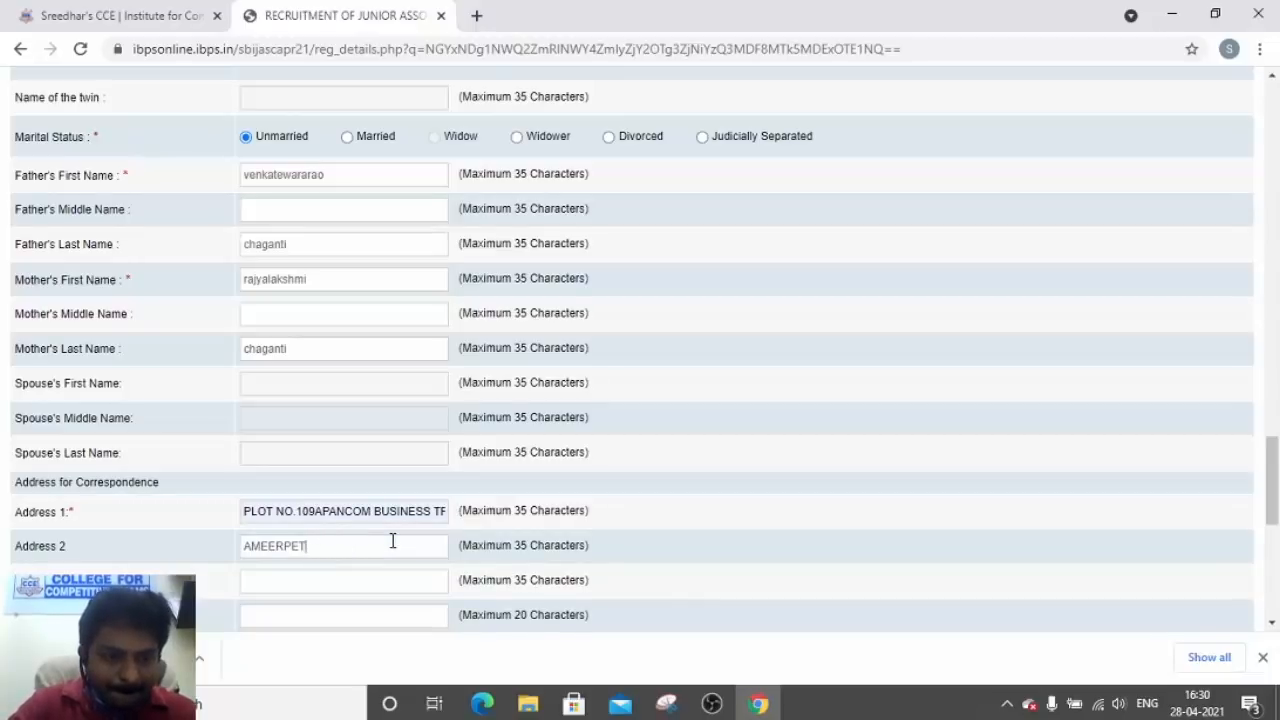
{"action": "key", "text": "Tab"}
{"action": "type", "text": "hydera"}
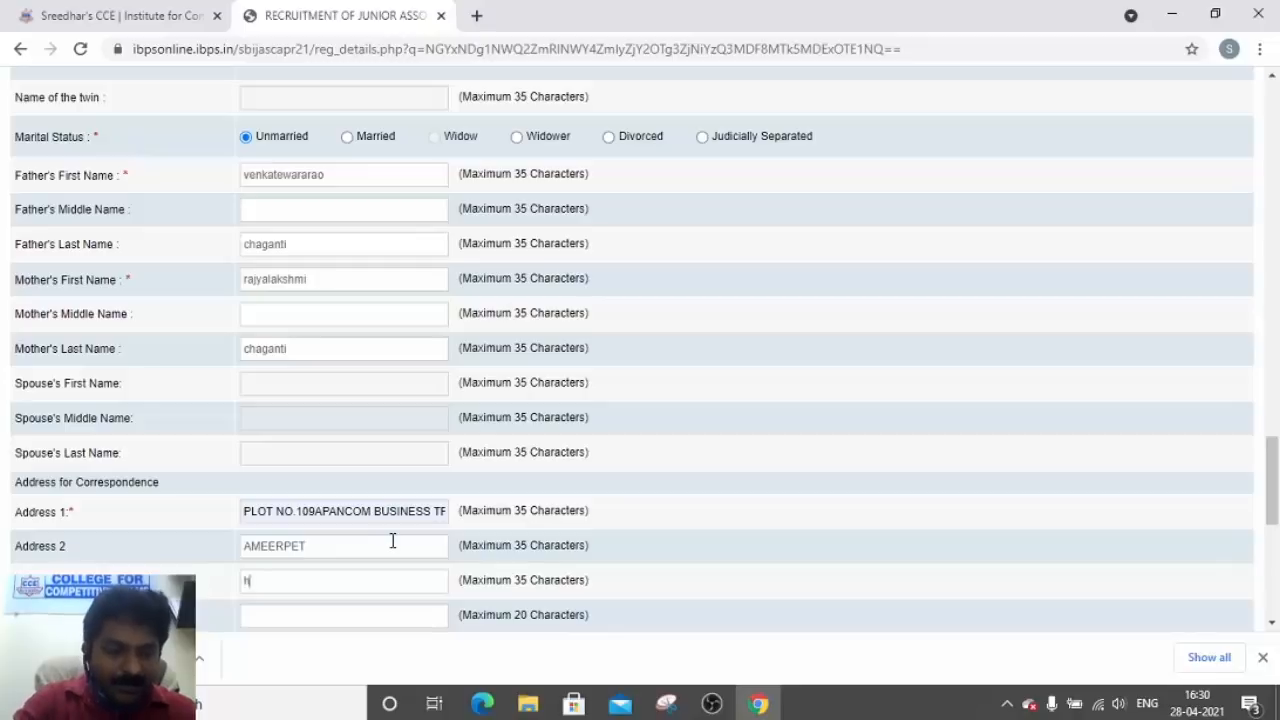
{"action": "key", "text": "BackSpace"}
{"action": "key", "text": "BackSpace"}
{"action": "key", "text": "BackSpace"}
{"action": "key", "text": "Tab"}
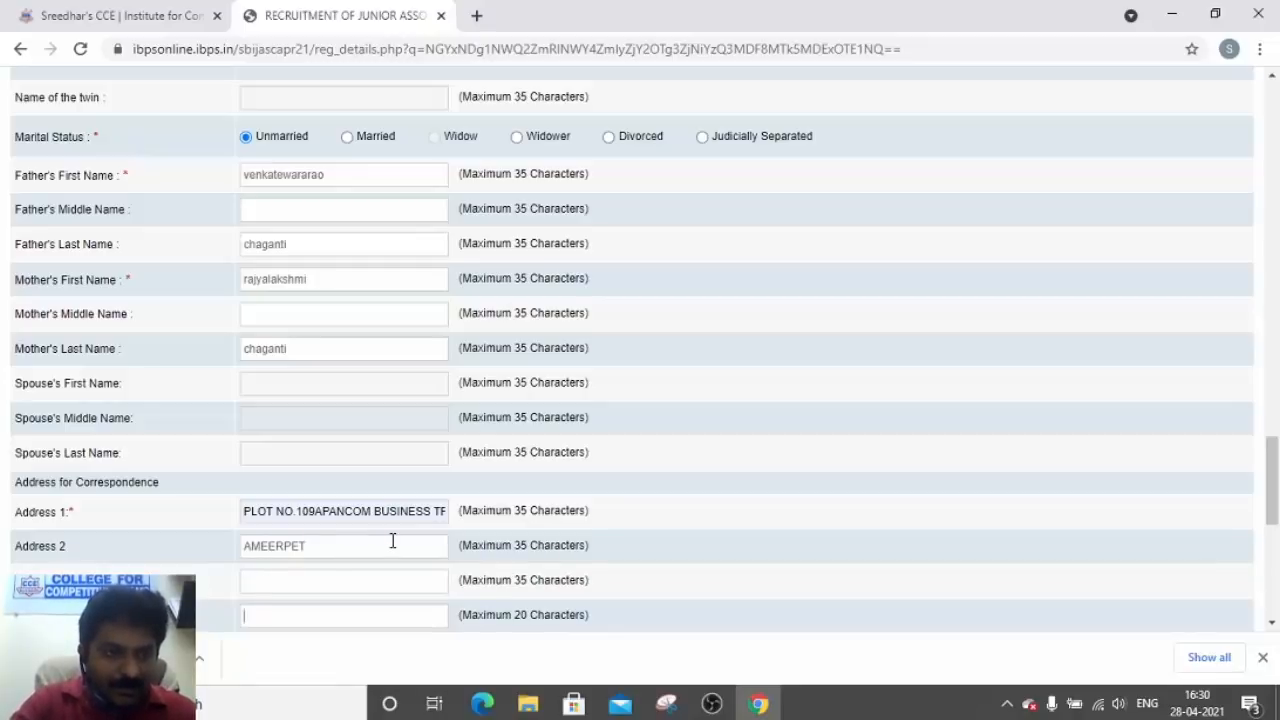
{"action": "type", "text": "HYDERABAD"}
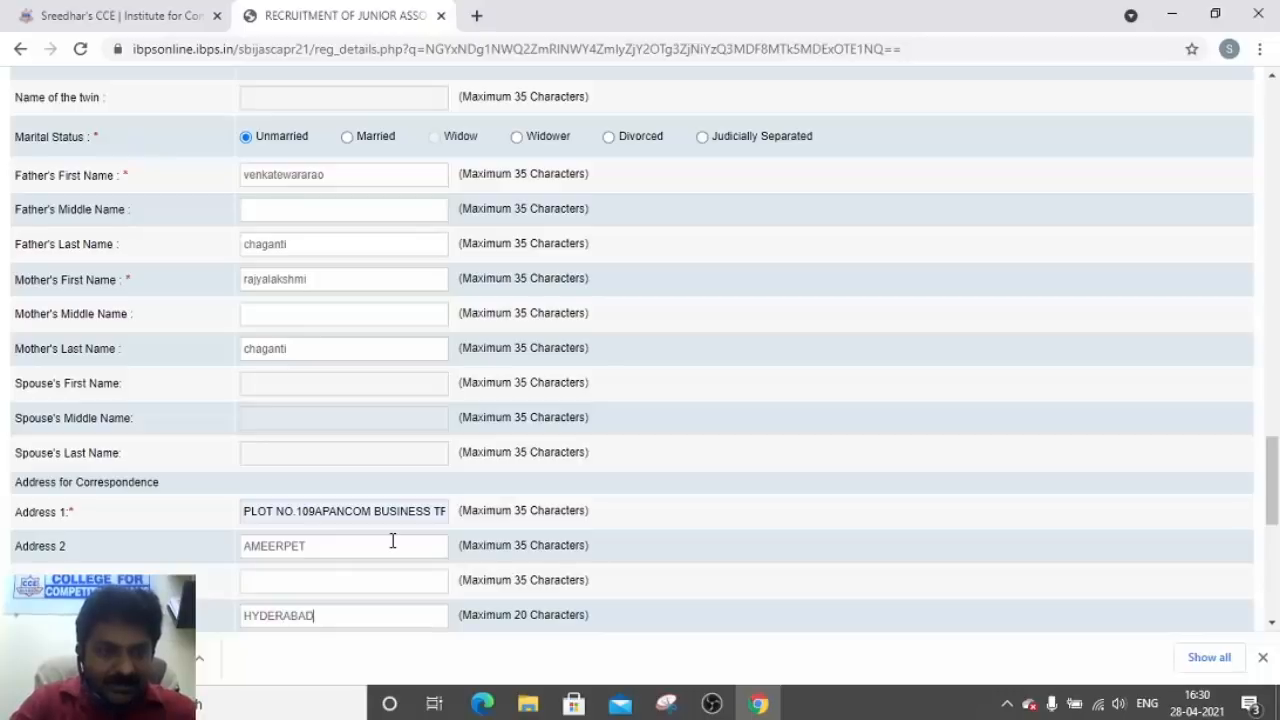
{"action": "scroll", "coordinate": [393, 540], "scroll_direction": "down", "scroll_amount": 3}
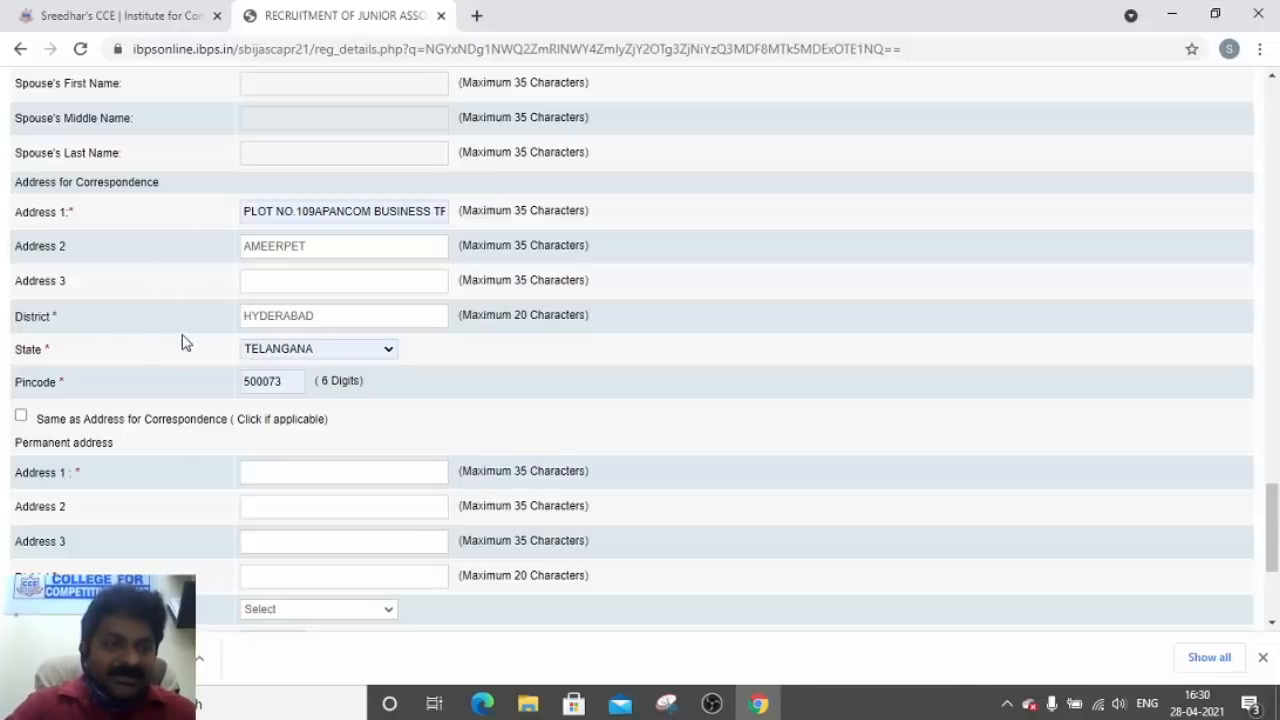
{"action": "left_click", "coordinate": [21, 416]}
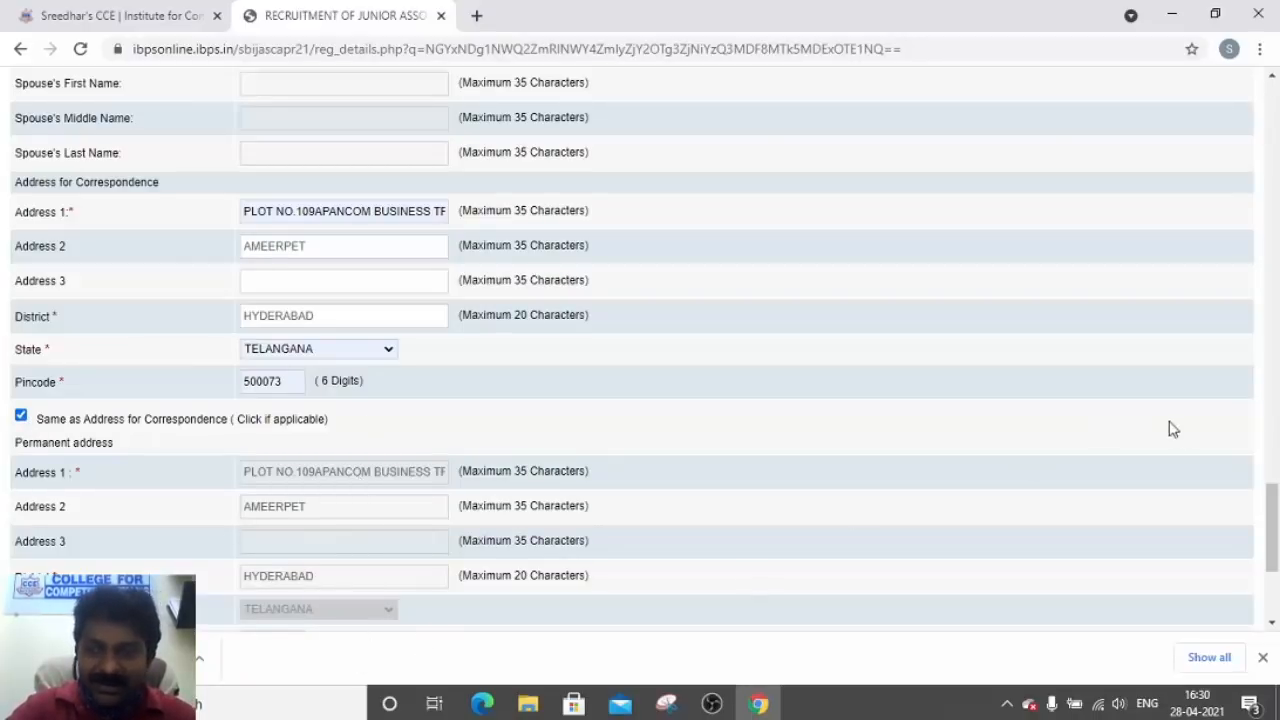
Choose Communication Address for GST invoicing and save the basic details with Save & Next
{"action": "left_click_drag", "start_coordinate": [1271, 535], "coordinate": [1271, 573]}
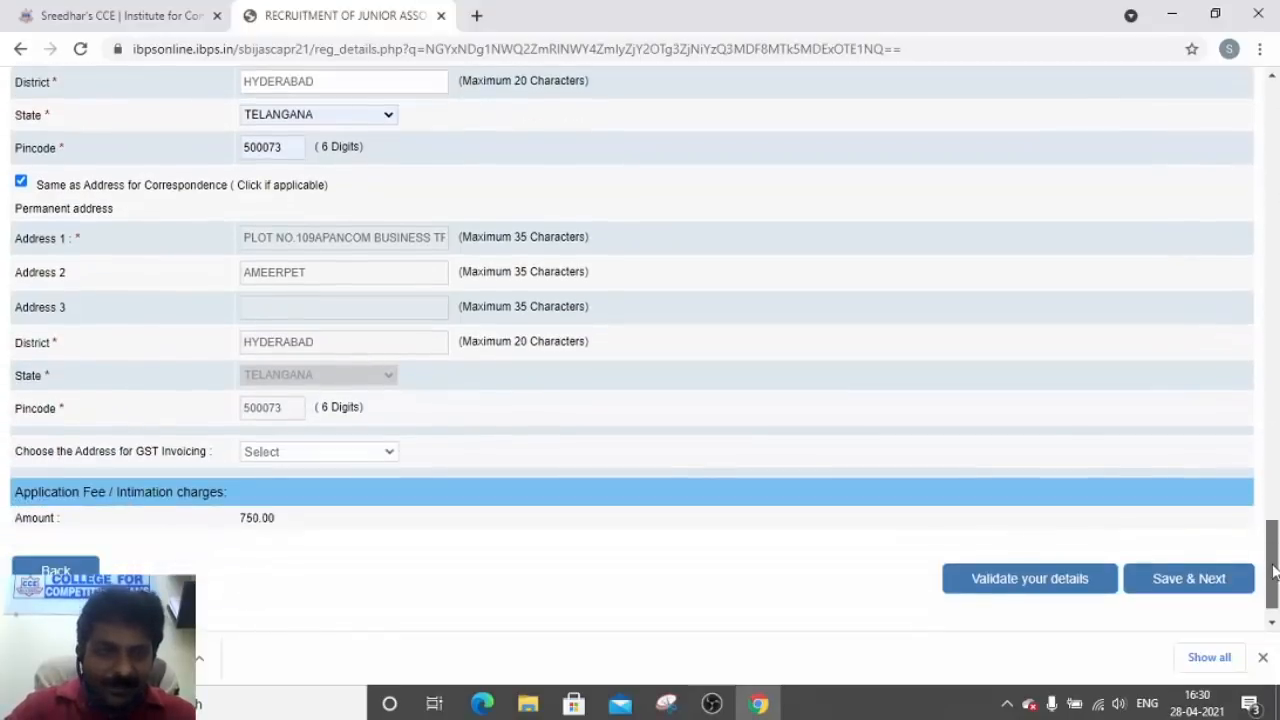
{"action": "left_click", "coordinate": [325, 452]}
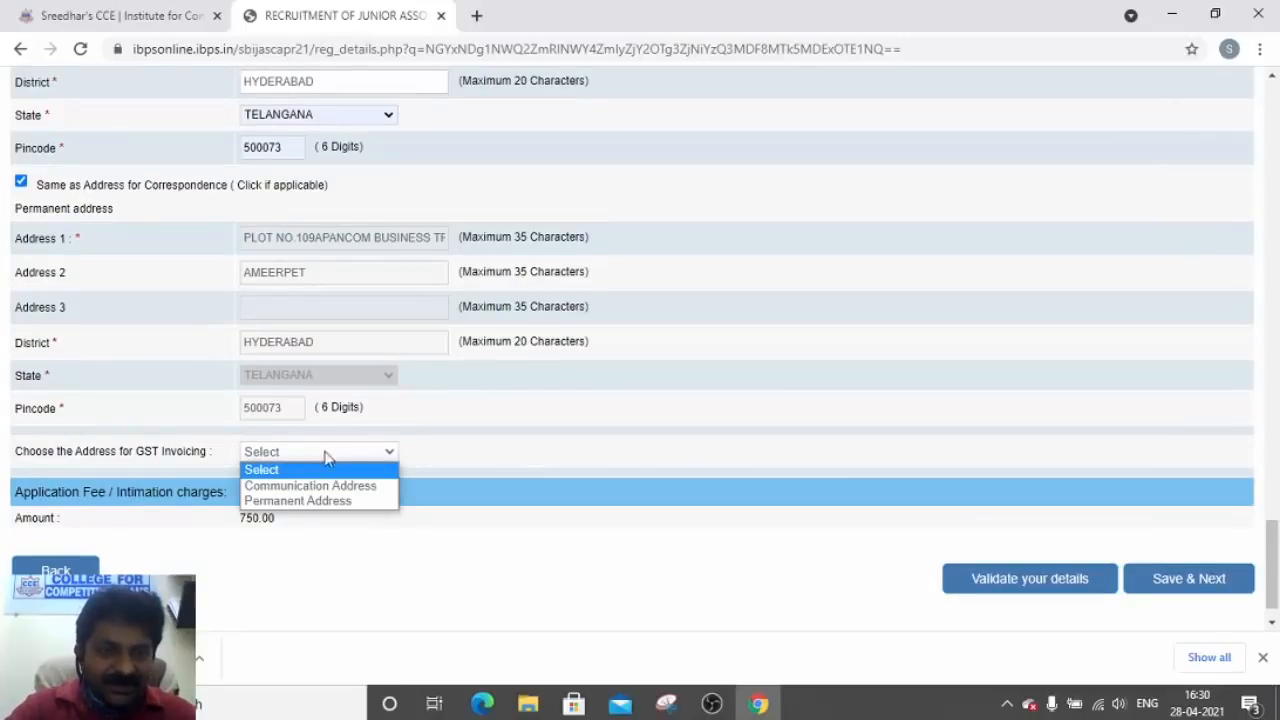
{"action": "left_click", "coordinate": [318, 487]}
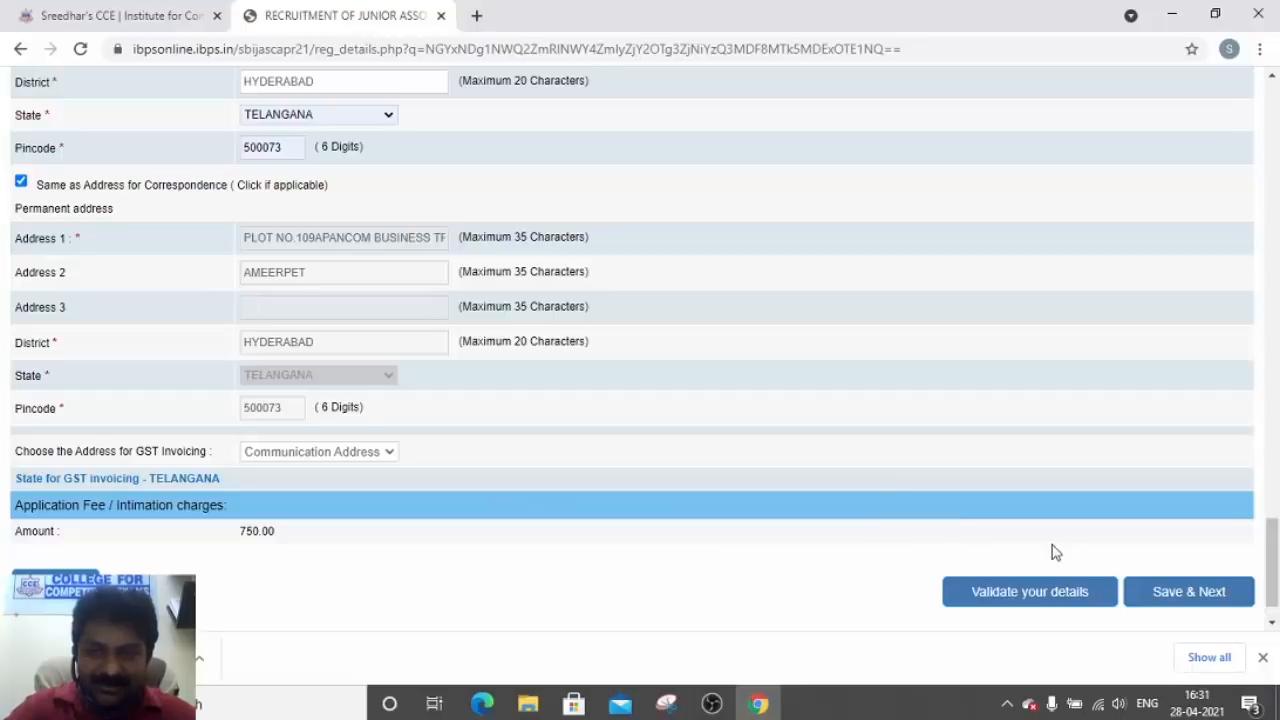
{"action": "left_click", "coordinate": [1167, 594]}
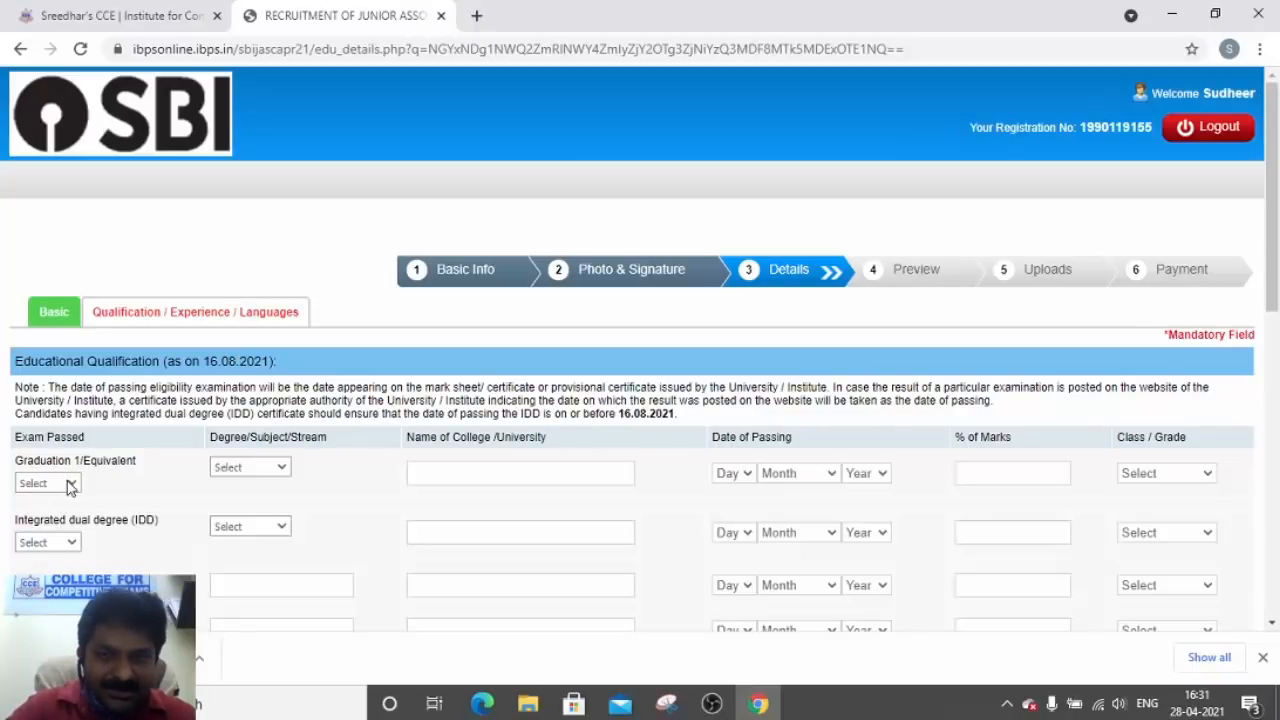
Set graduation status to Passed, after the Appeared eligibility alert, with Engineering as the stream
{"action": "left_click", "coordinate": [70, 486]}
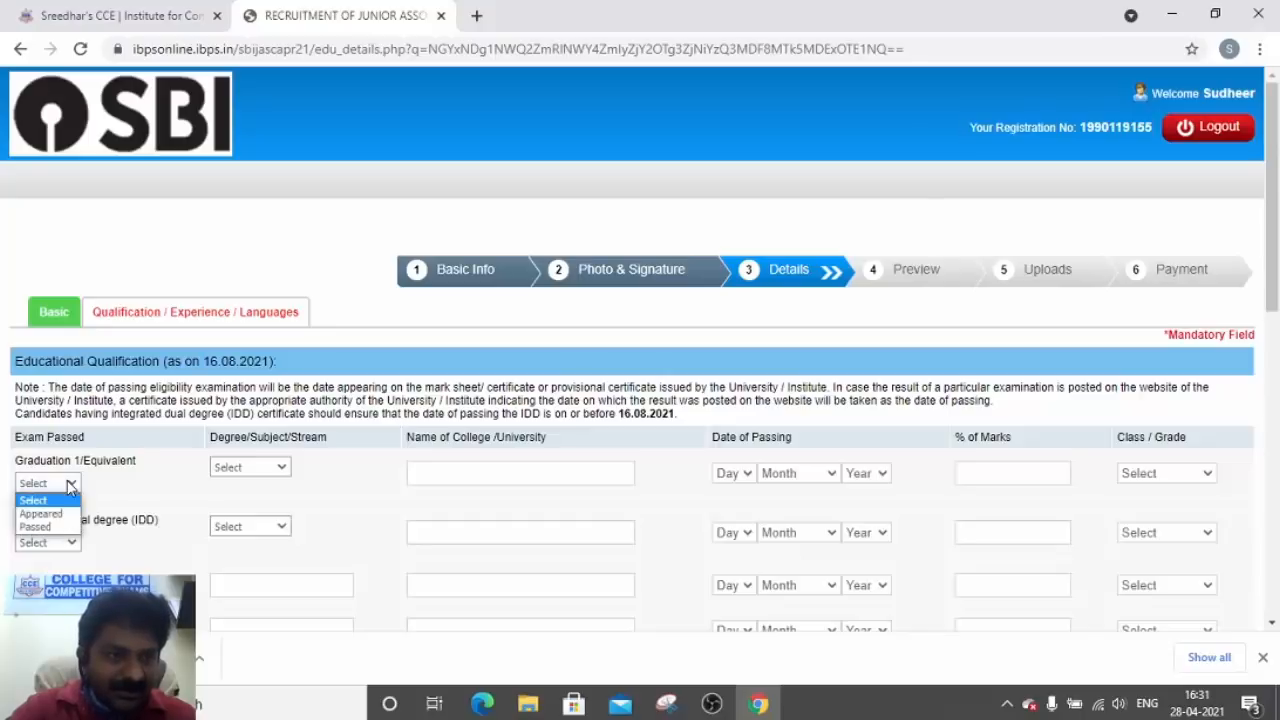
{"action": "left_click", "coordinate": [57, 518]}
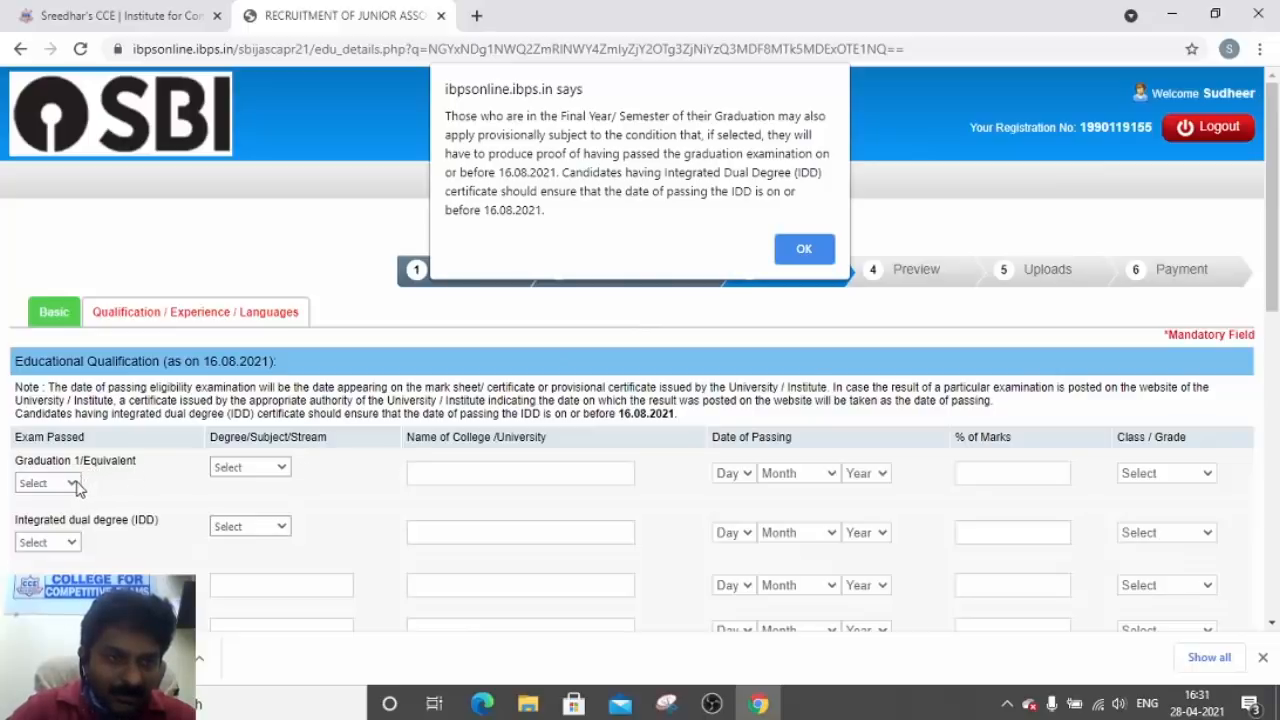
{"action": "left_click", "coordinate": [797, 248]}
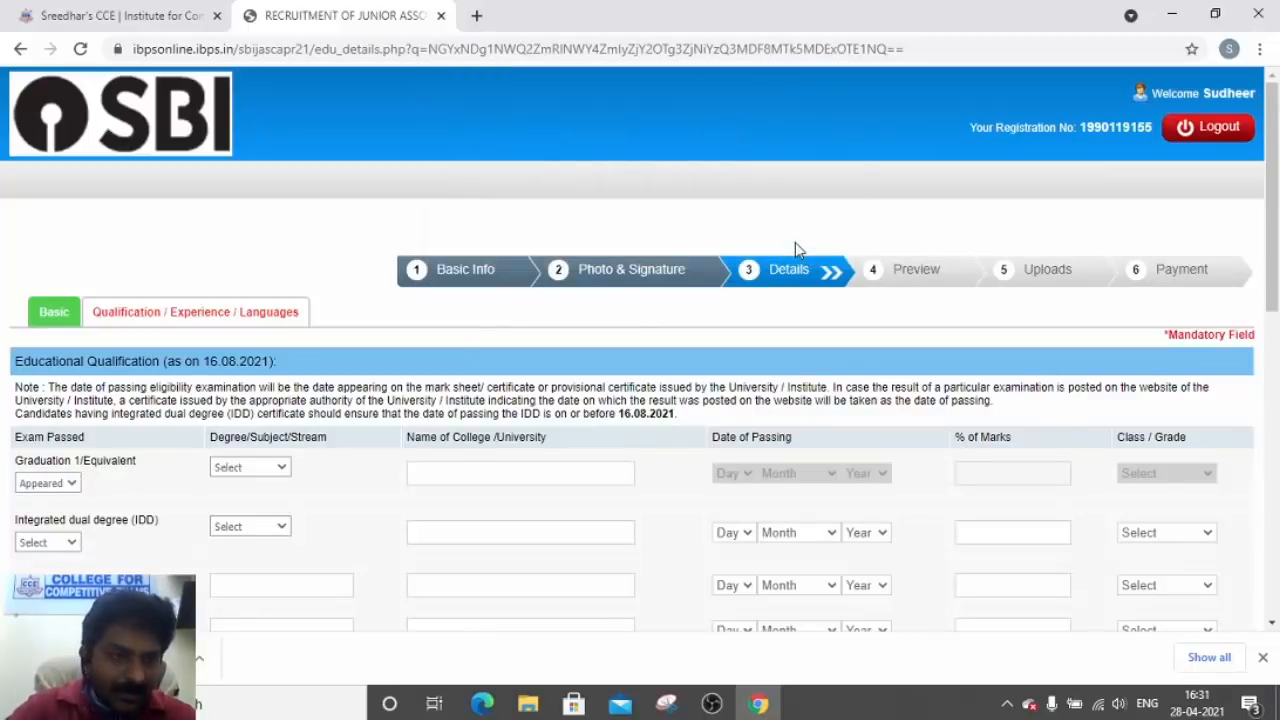
{"action": "left_click", "coordinate": [69, 484]}
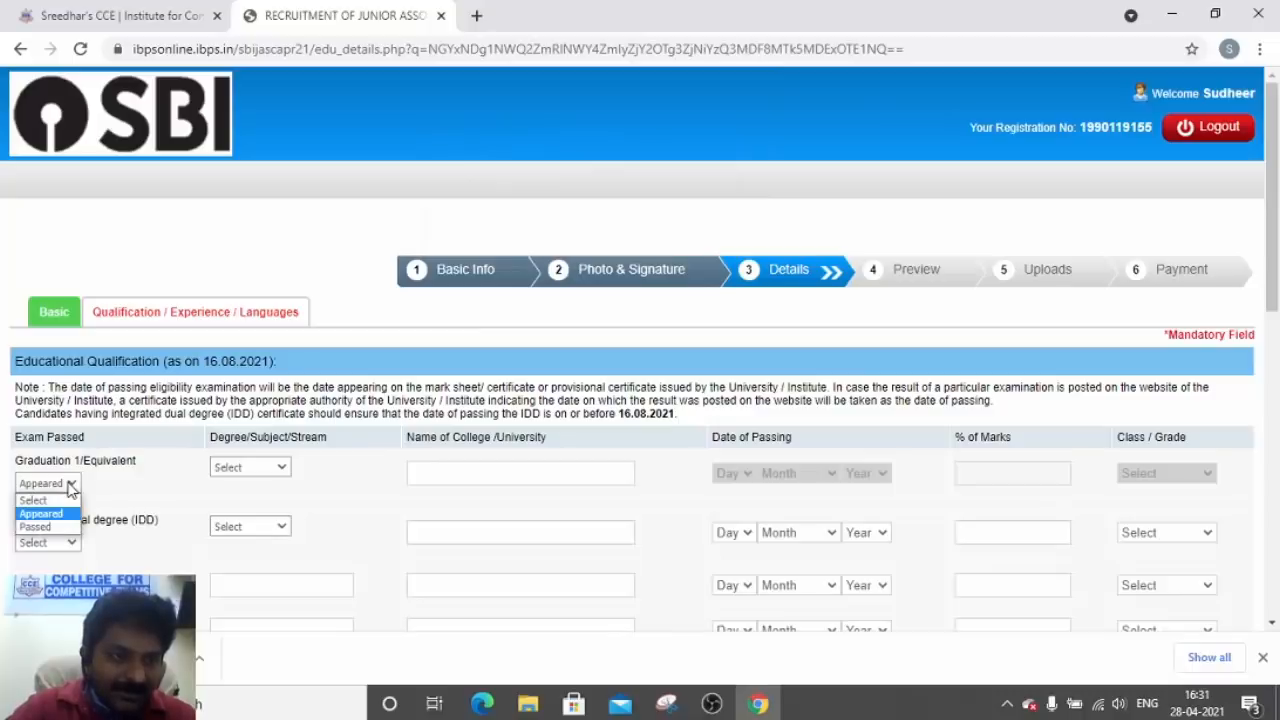
{"action": "left_click", "coordinate": [42, 526]}
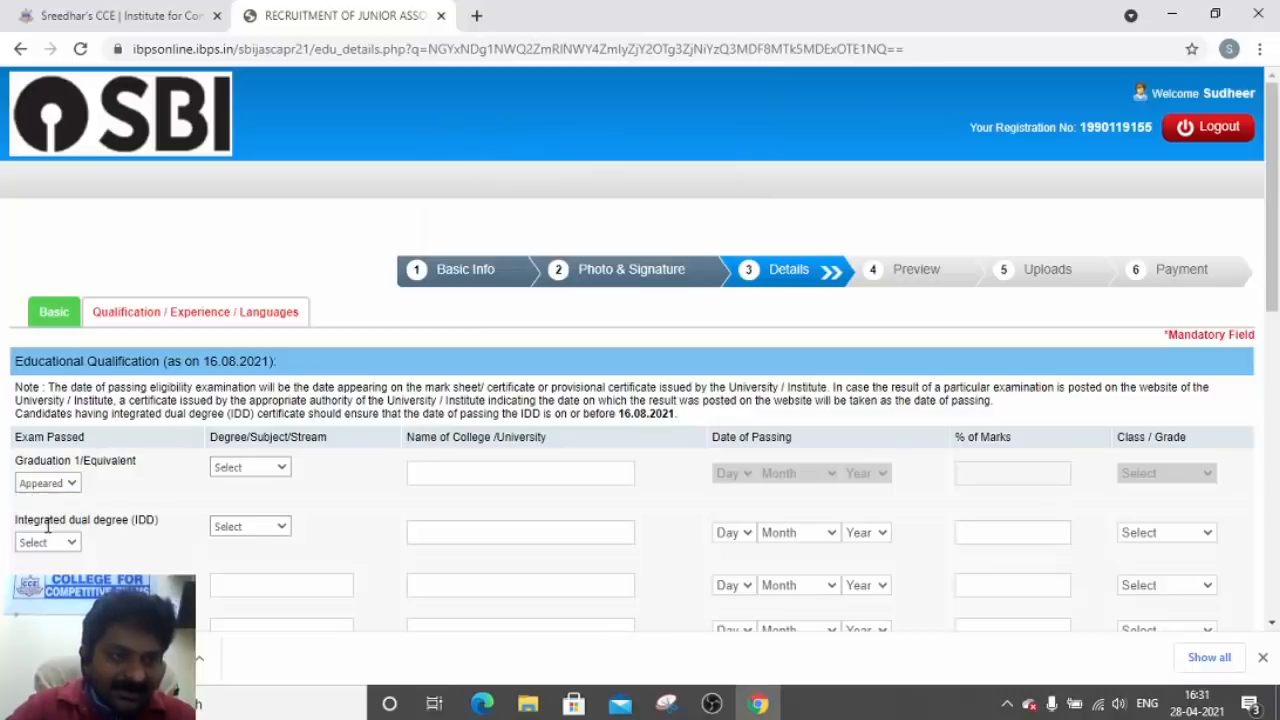
{"action": "left_click", "coordinate": [259, 470]}
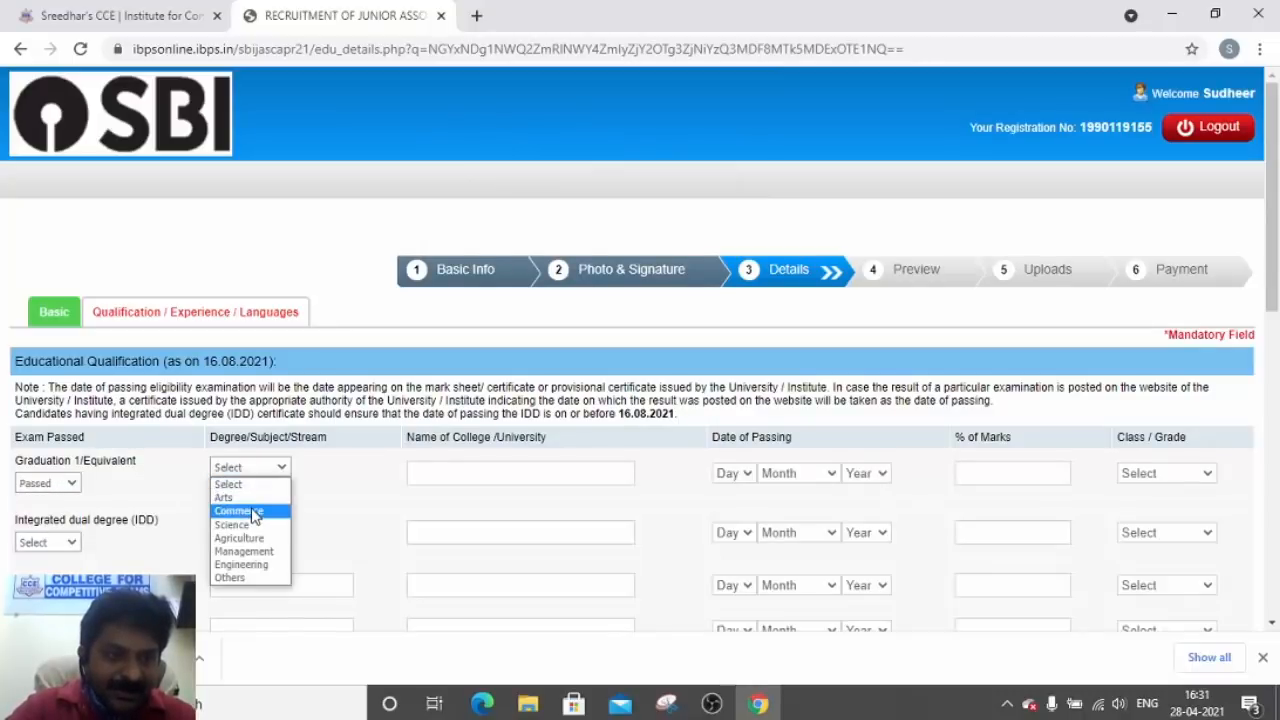
{"action": "left_click", "coordinate": [253, 566]}
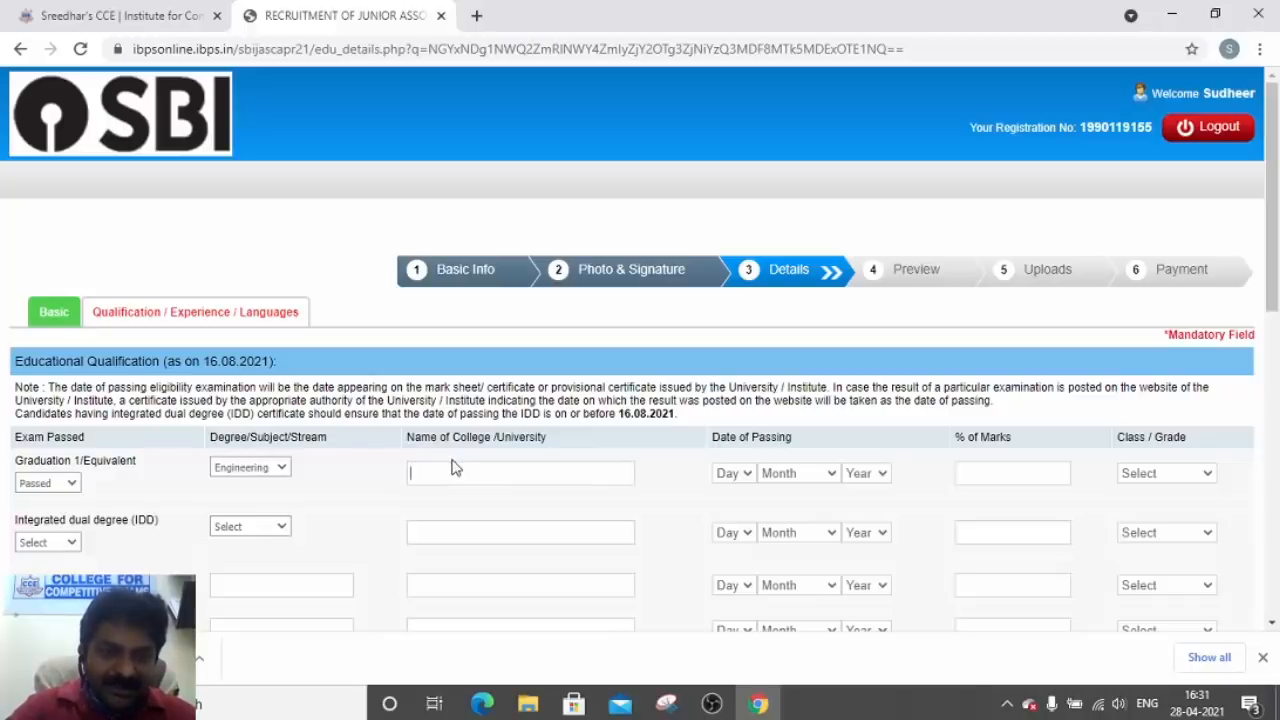
Enter JKC COLLEGE as the college and 13 October 2017 as the passing date
{"action": "type", "text": "AB"}
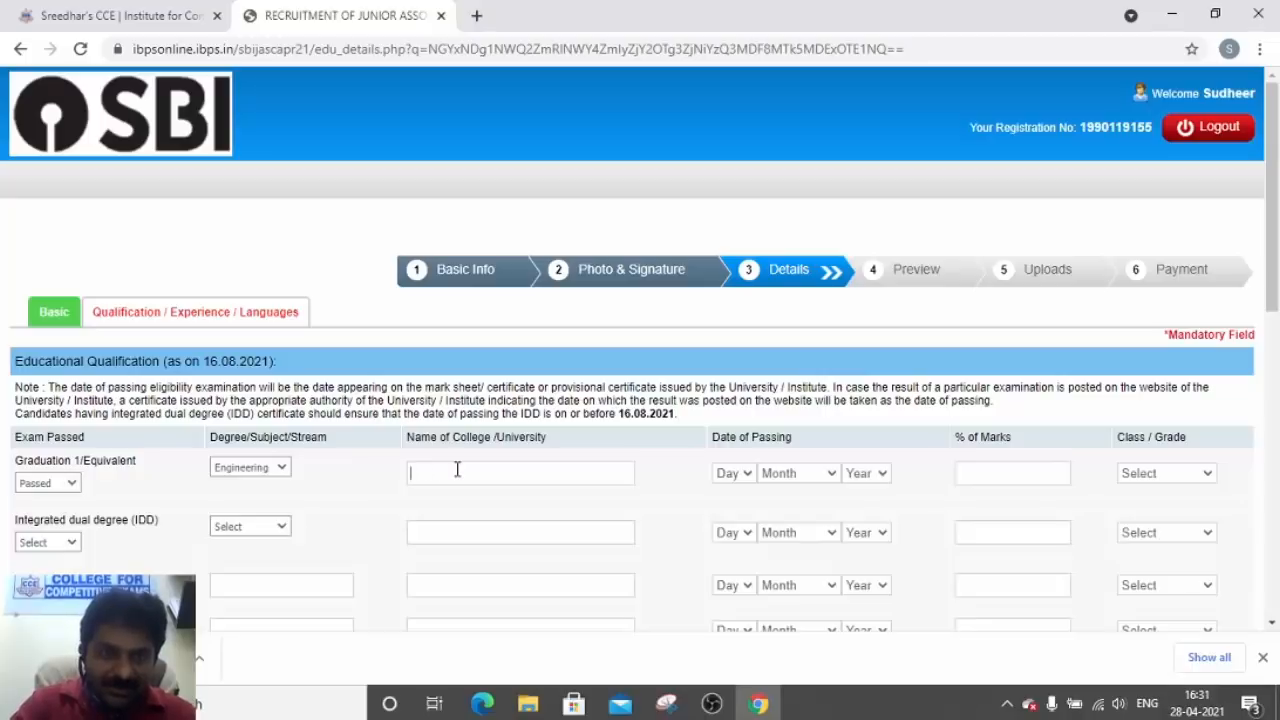
{"action": "type", "text": "JKC COLLEGE"}
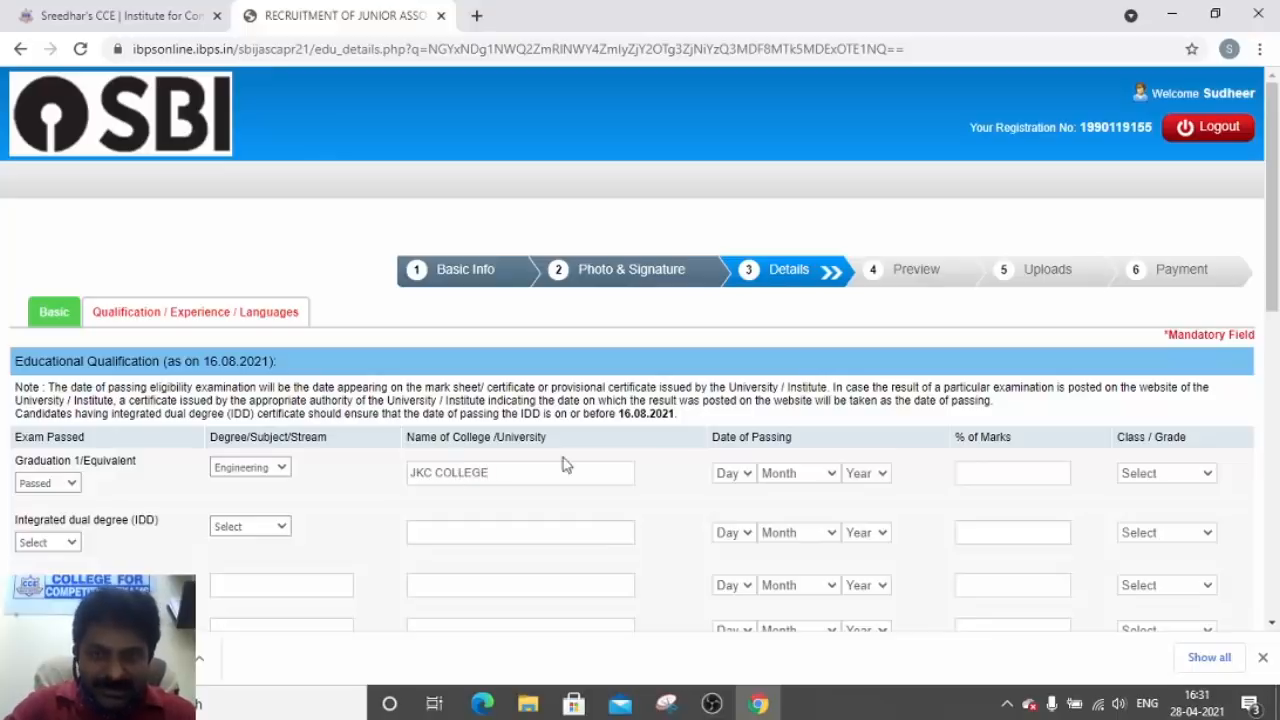
{"action": "left_click", "coordinate": [736, 477]}
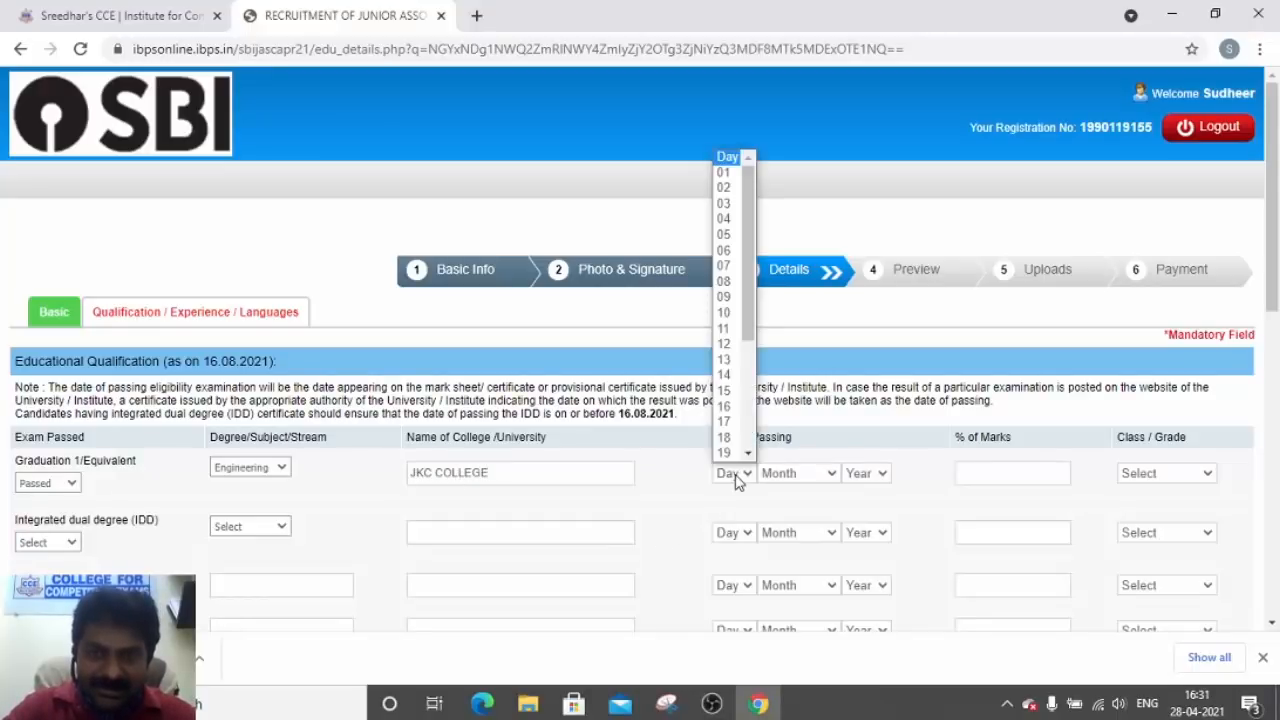
{"action": "left_click", "coordinate": [733, 366]}
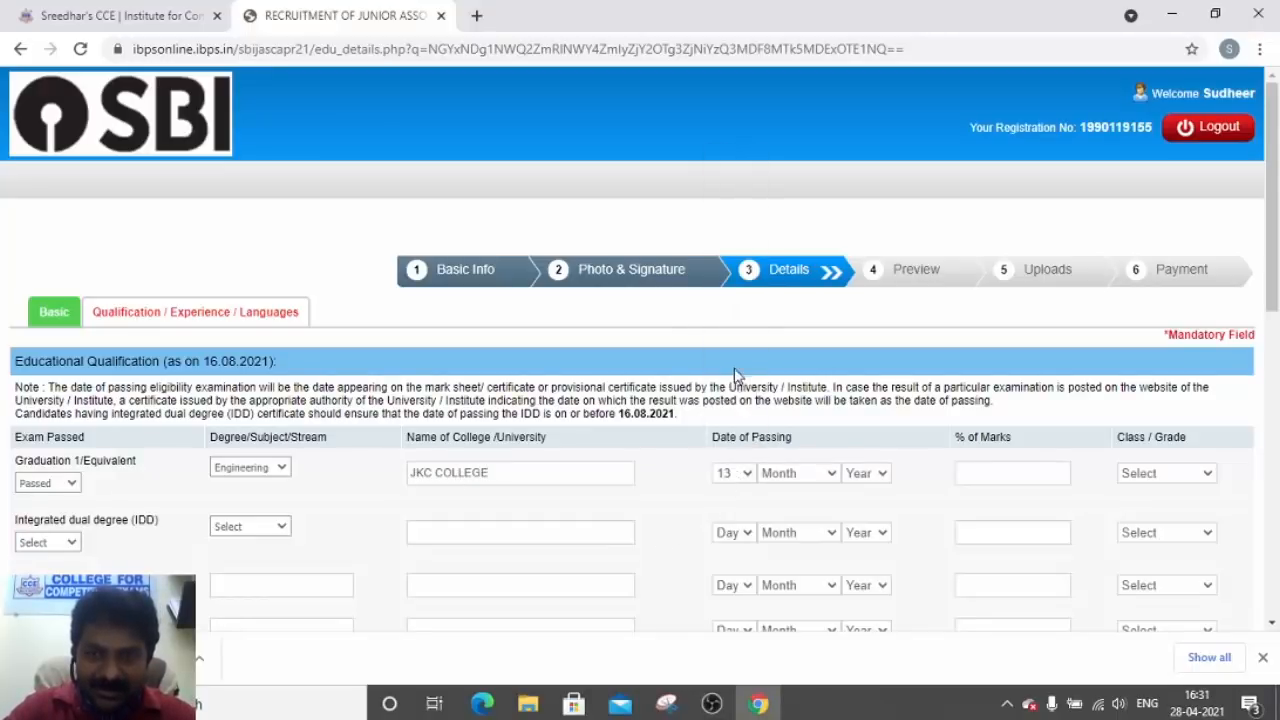
{"action": "left_click", "coordinate": [795, 485]}
{"action": "left_click", "coordinate": [786, 421]}
{"action": "left_click", "coordinate": [865, 480]}
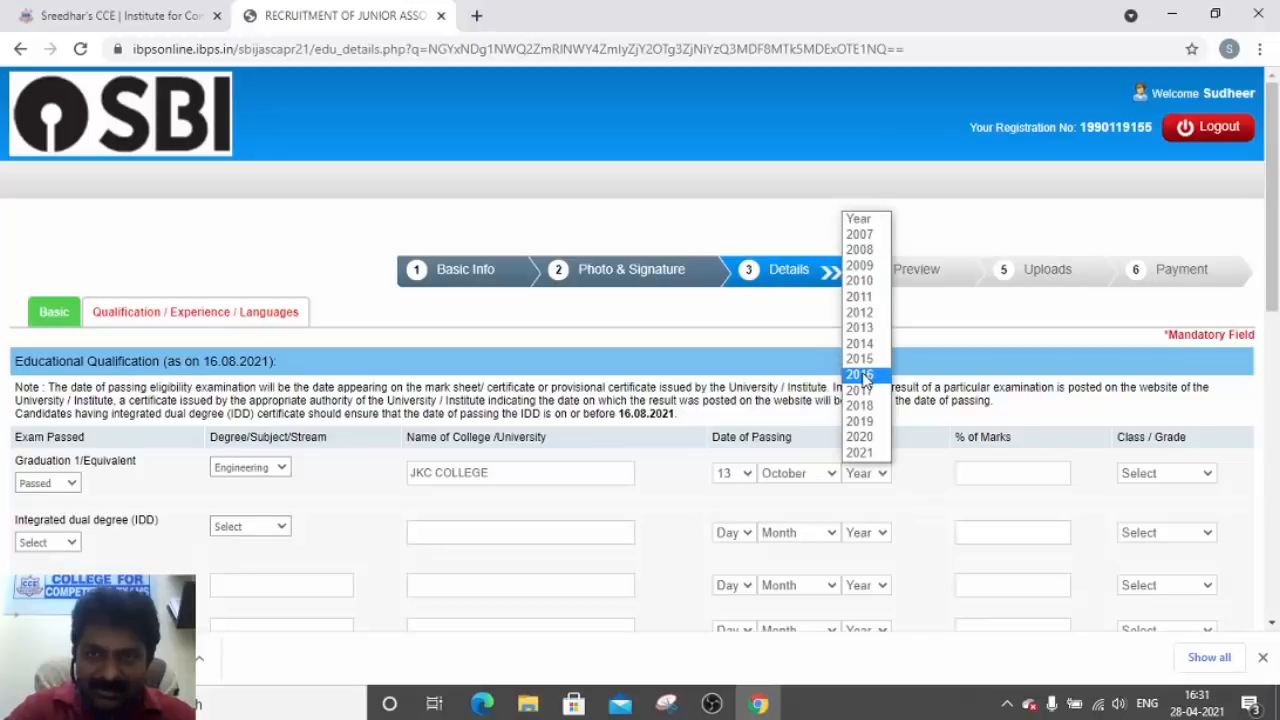
{"action": "left_click", "coordinate": [869, 396]}
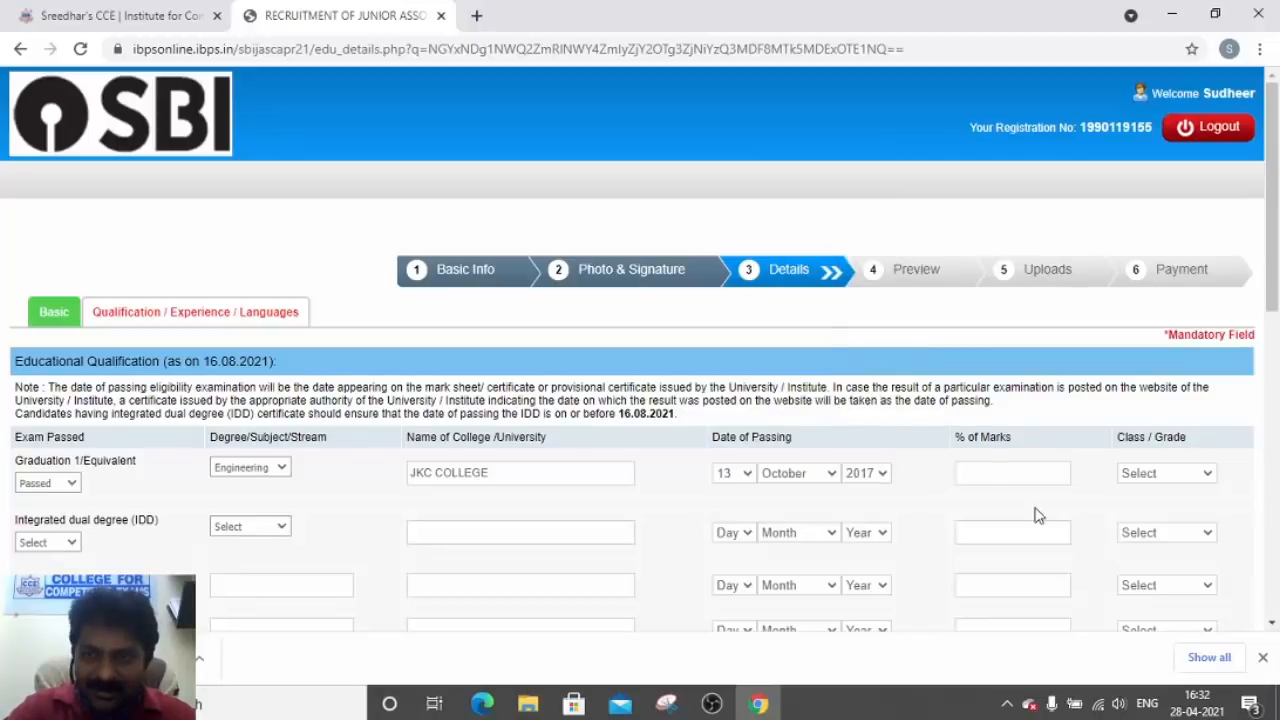
Enter 75.00% marks and First Class for graduation
{"action": "left_click", "coordinate": [1025, 478]}
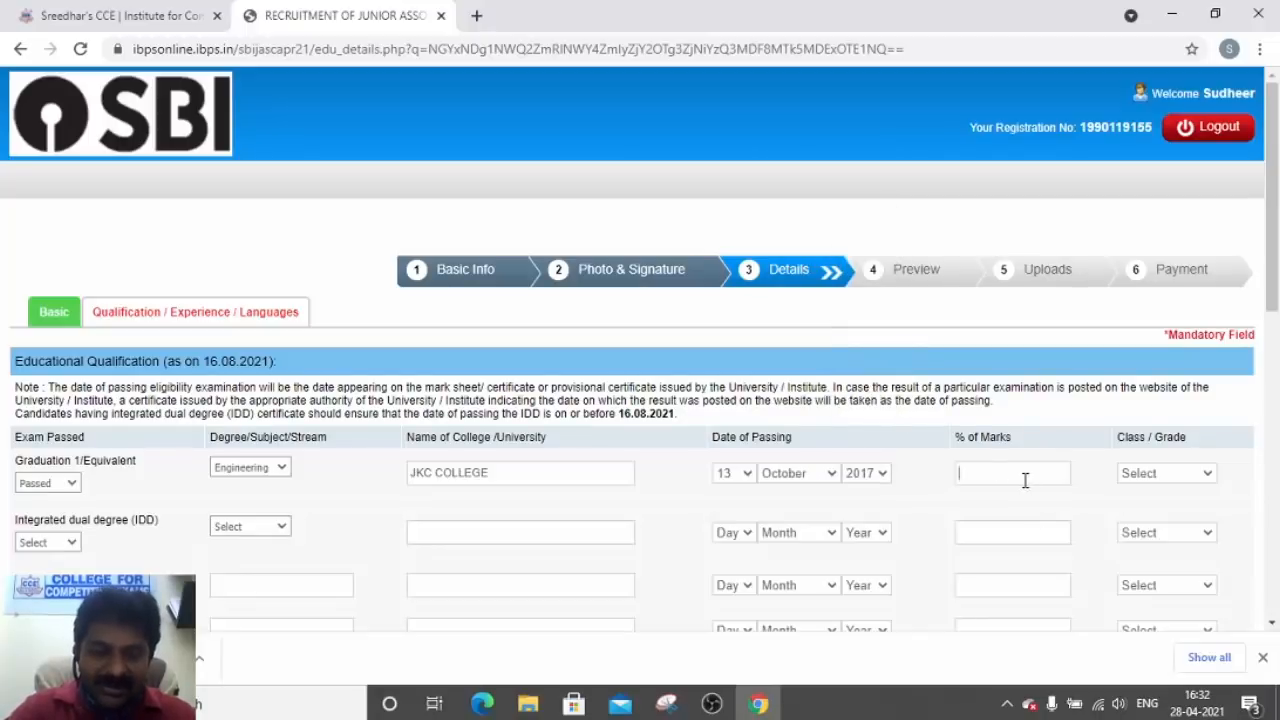
{"action": "type", "text": "75"}
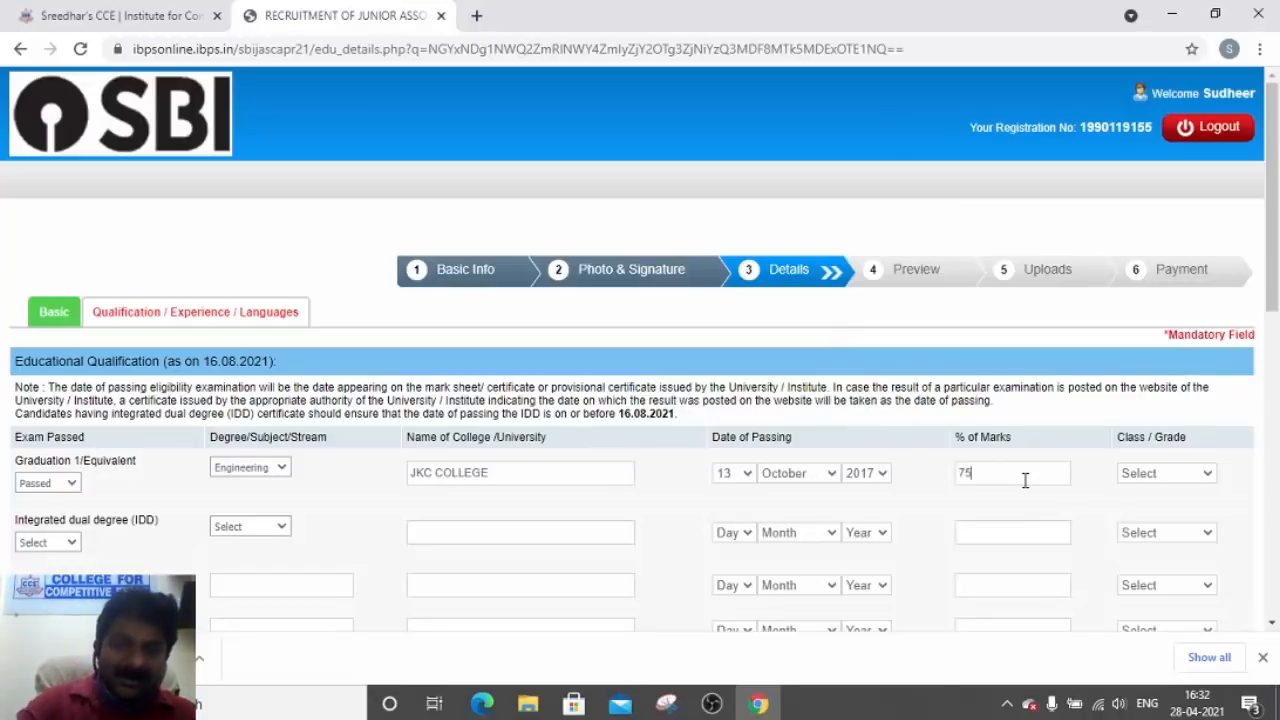
{"action": "left_click", "coordinate": [1160, 476]}
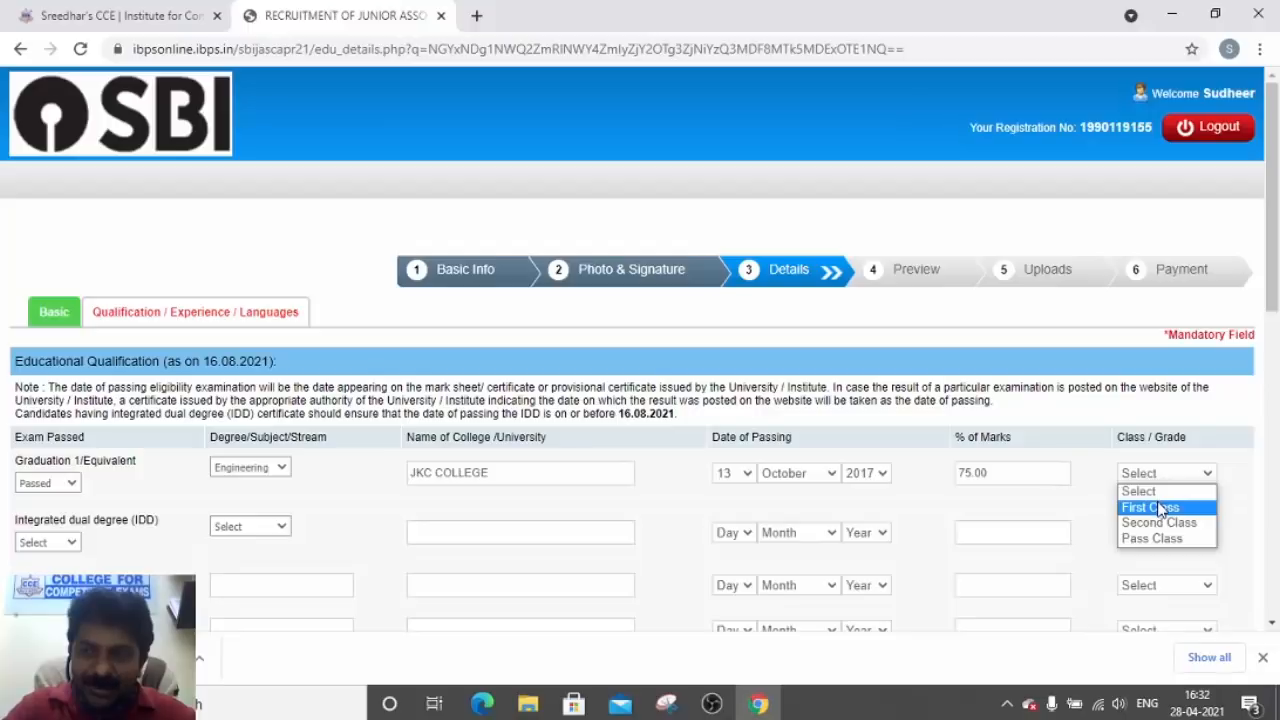
{"action": "left_click", "coordinate": [1187, 509]}
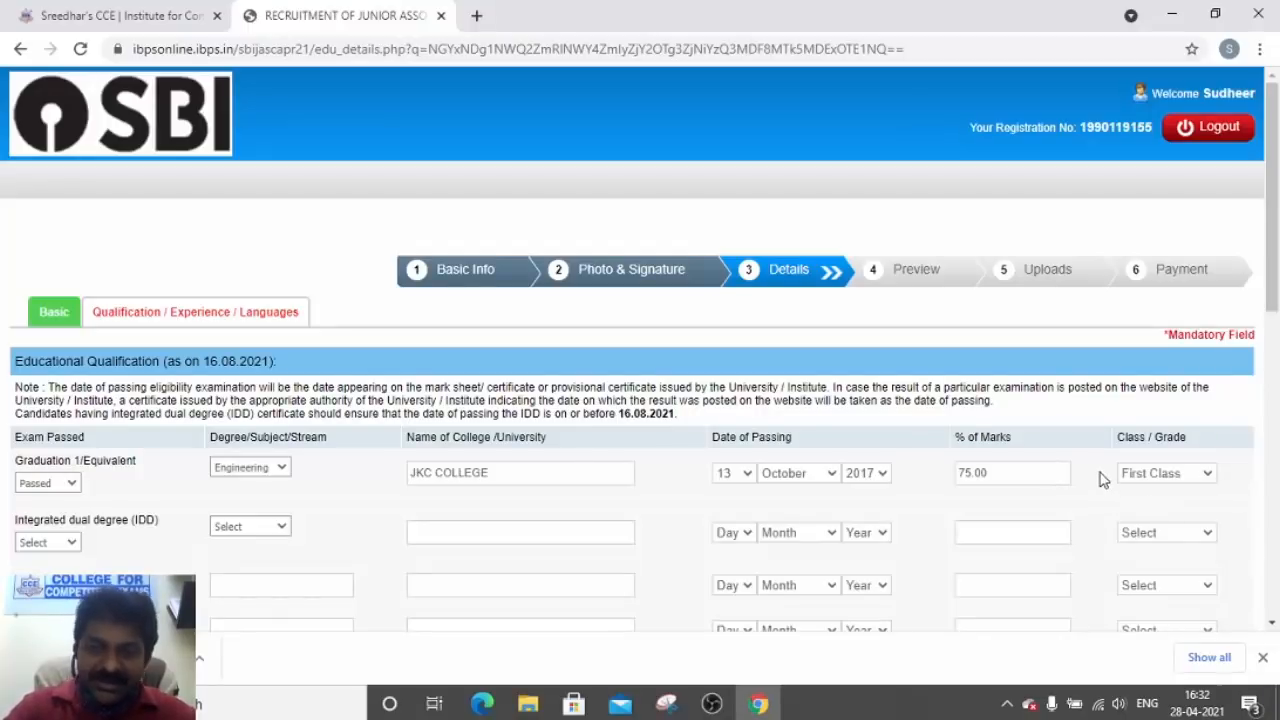
Try the integrated dual degree status options, leaving that row unset
{"action": "left_click", "coordinate": [75, 545]}
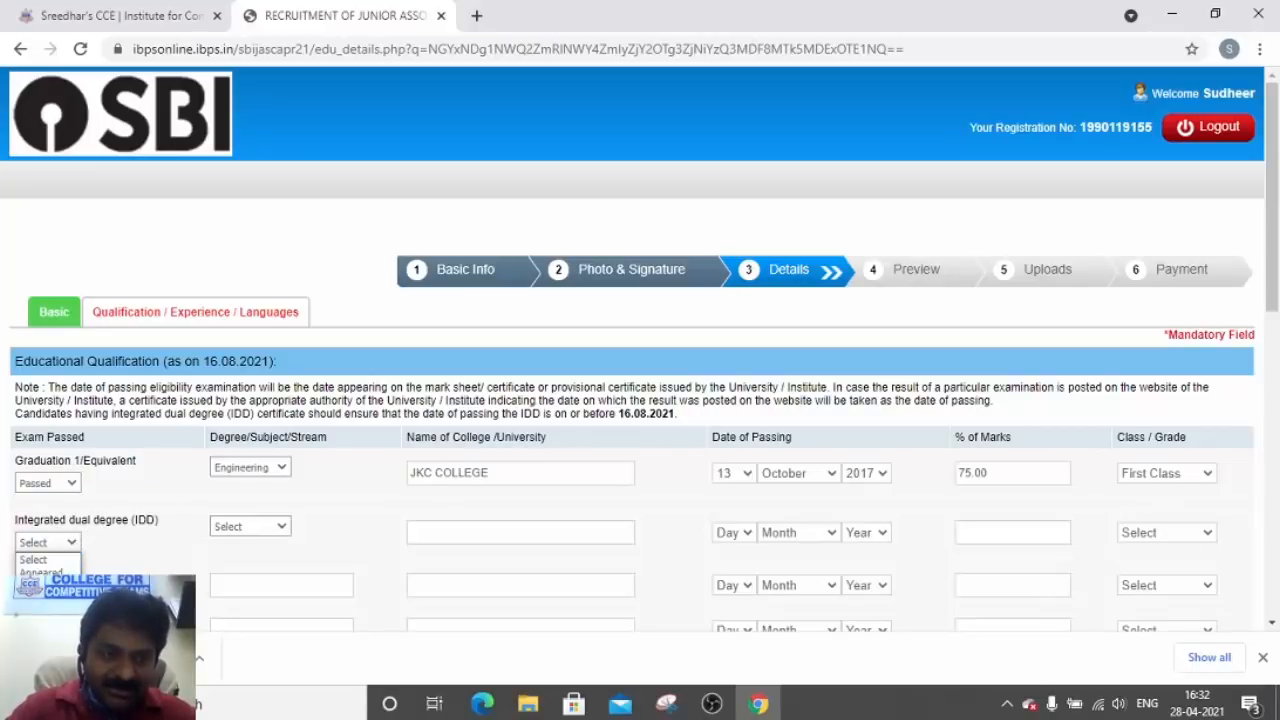
{"action": "left_click", "coordinate": [70, 598]}
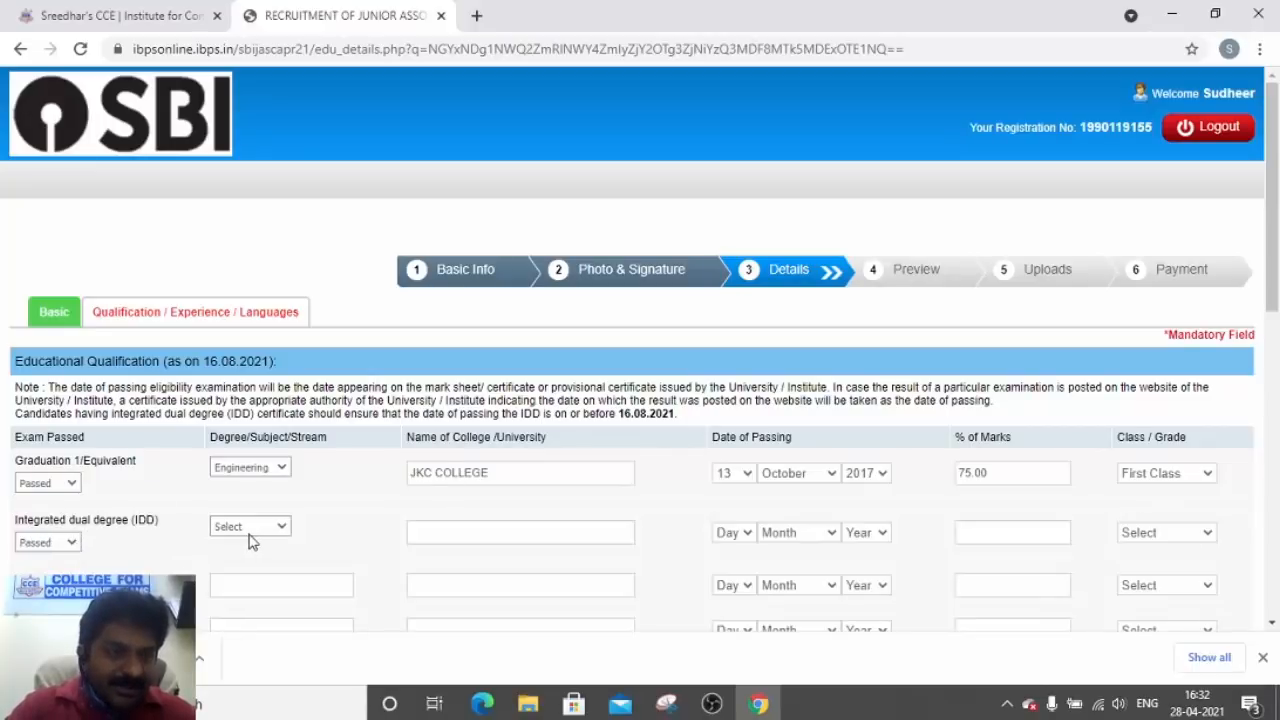
{"action": "left_click", "coordinate": [72, 543]}
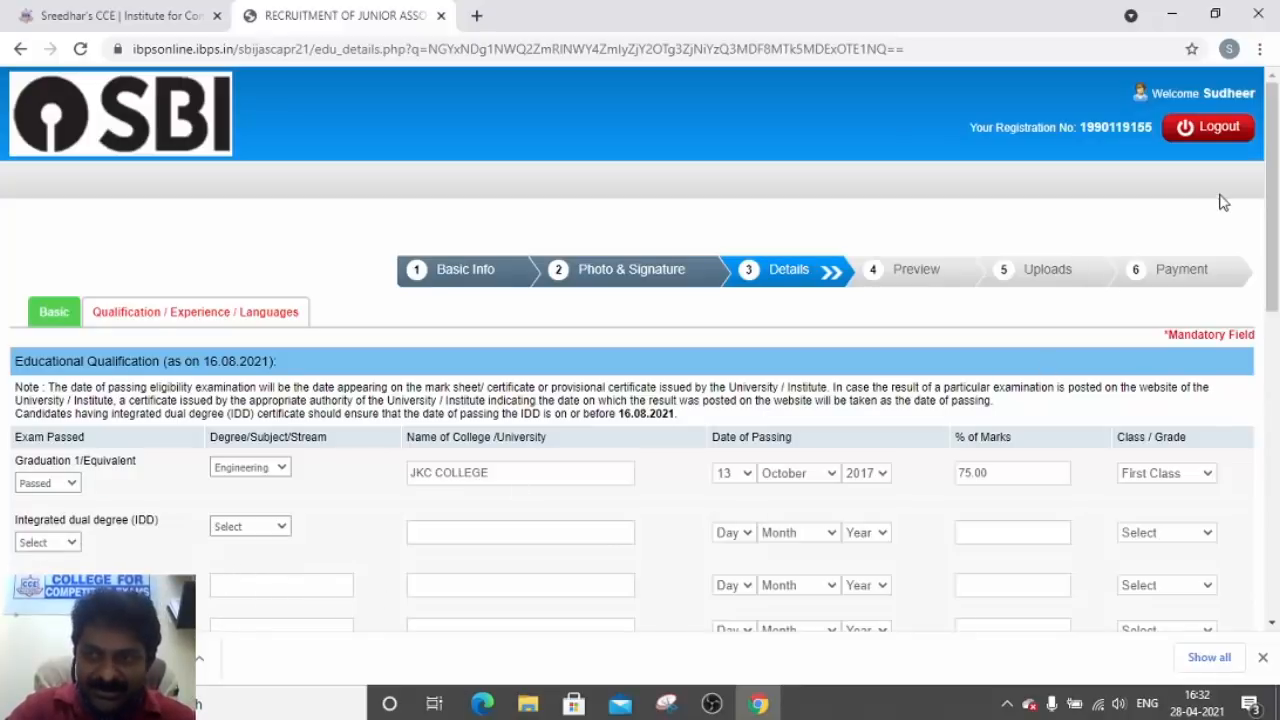
Scroll down past Work Experience to the Languages Known table
{"action": "left_click_drag", "start_coordinate": [1272, 214], "coordinate": [1276, 352]}
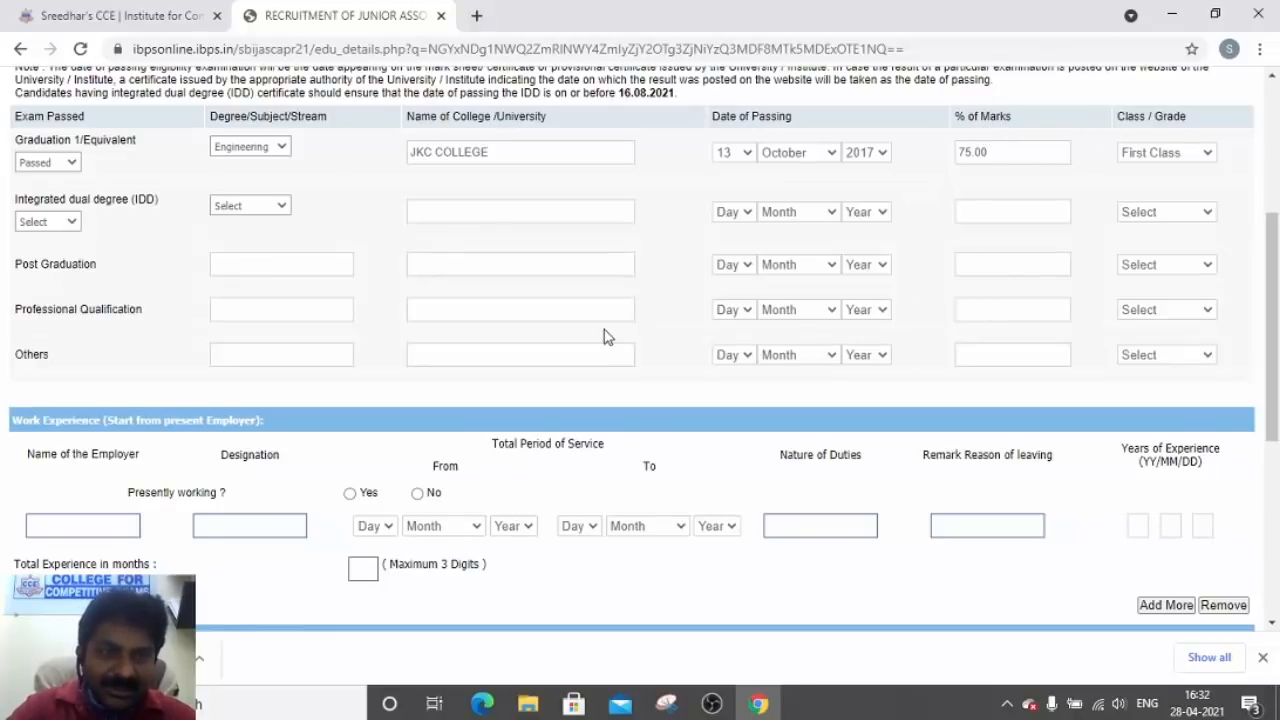
{"action": "left_click_drag", "start_coordinate": [1276, 263], "coordinate": [1276, 319]}
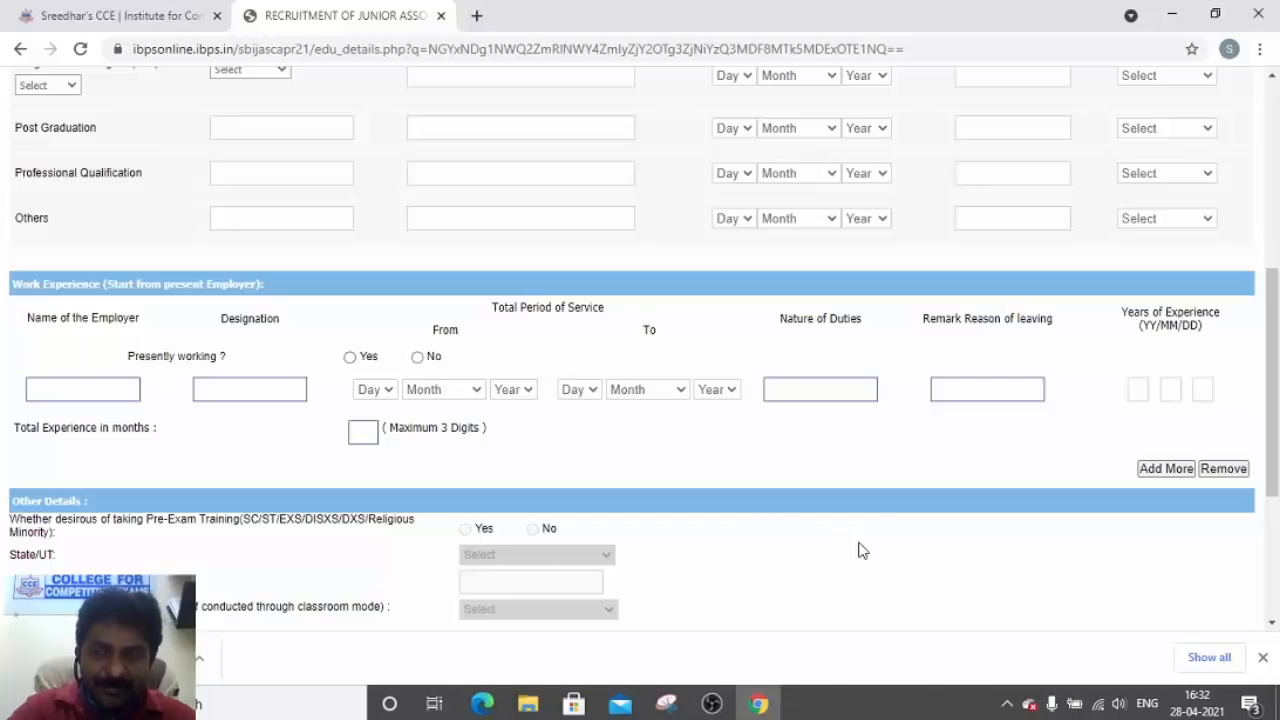
{"action": "left_click_drag", "start_coordinate": [1269, 420], "coordinate": [1275, 507]}
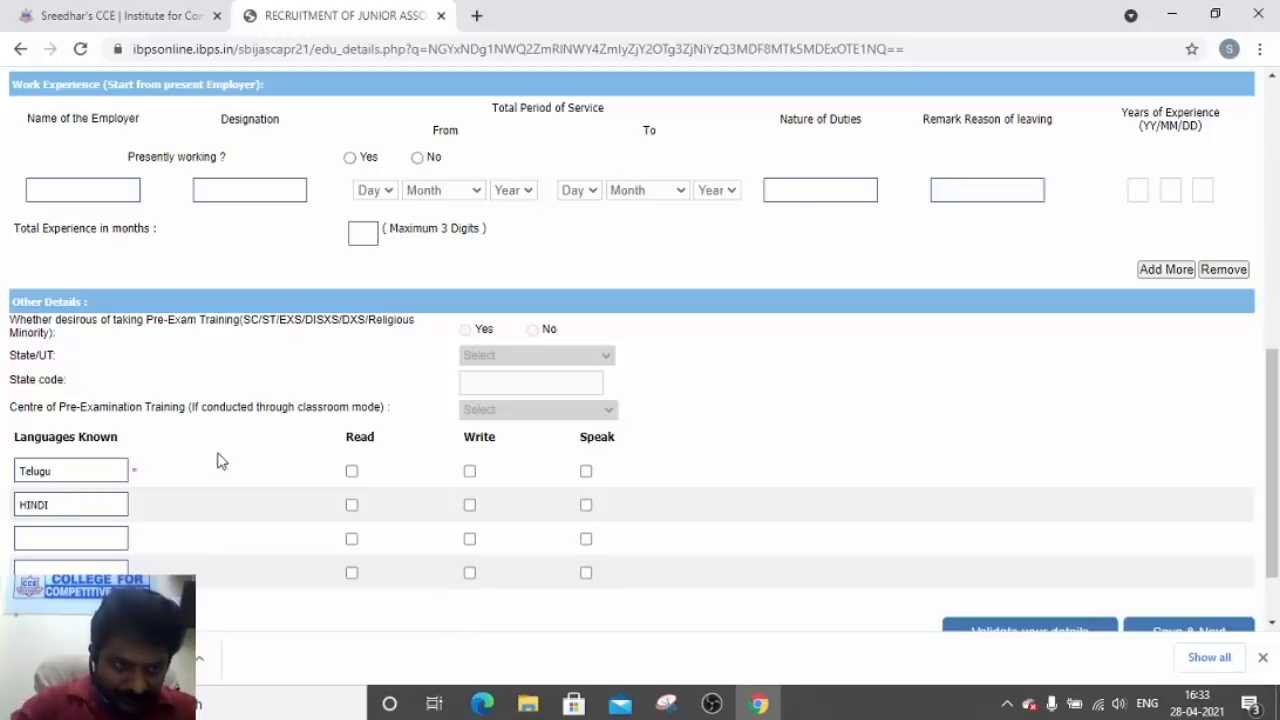
Tick Read and Write for Telugu, and Read, Write and Speak for HINDI
{"action": "left_click", "coordinate": [352, 472]}
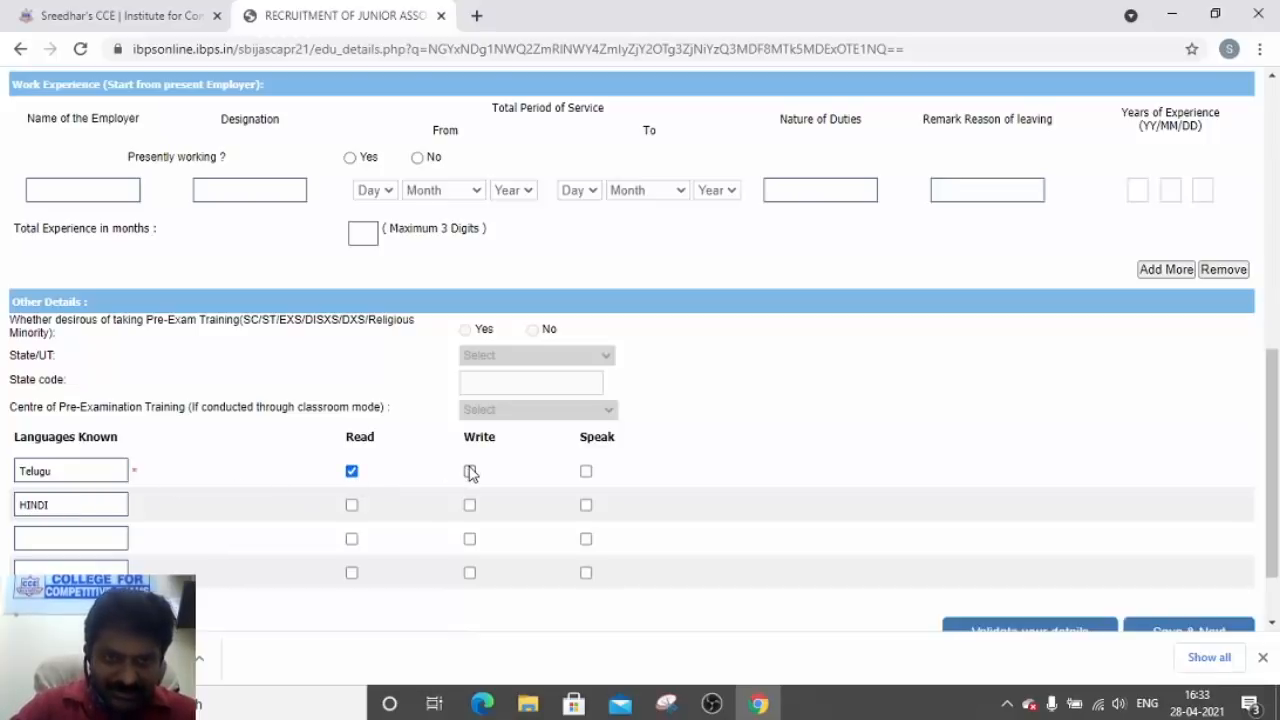
{"action": "left_click", "coordinate": [470, 472]}
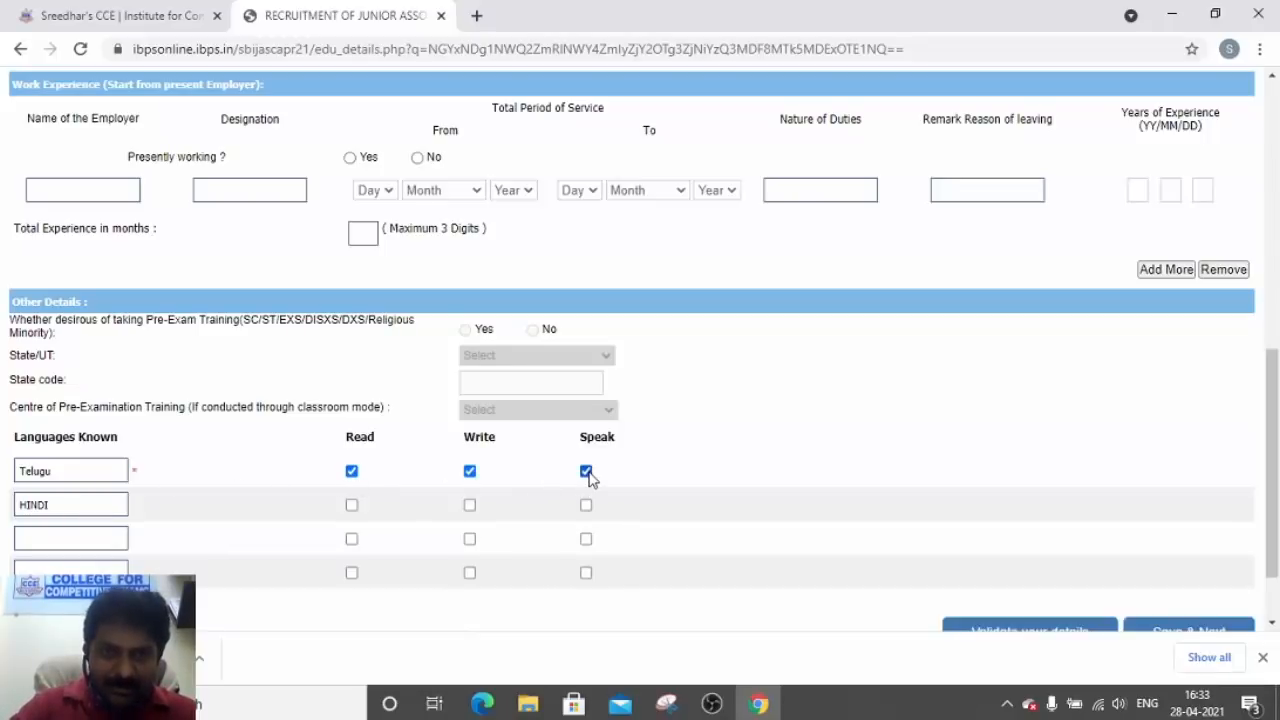
{"action": "left_click", "coordinate": [351, 506]}
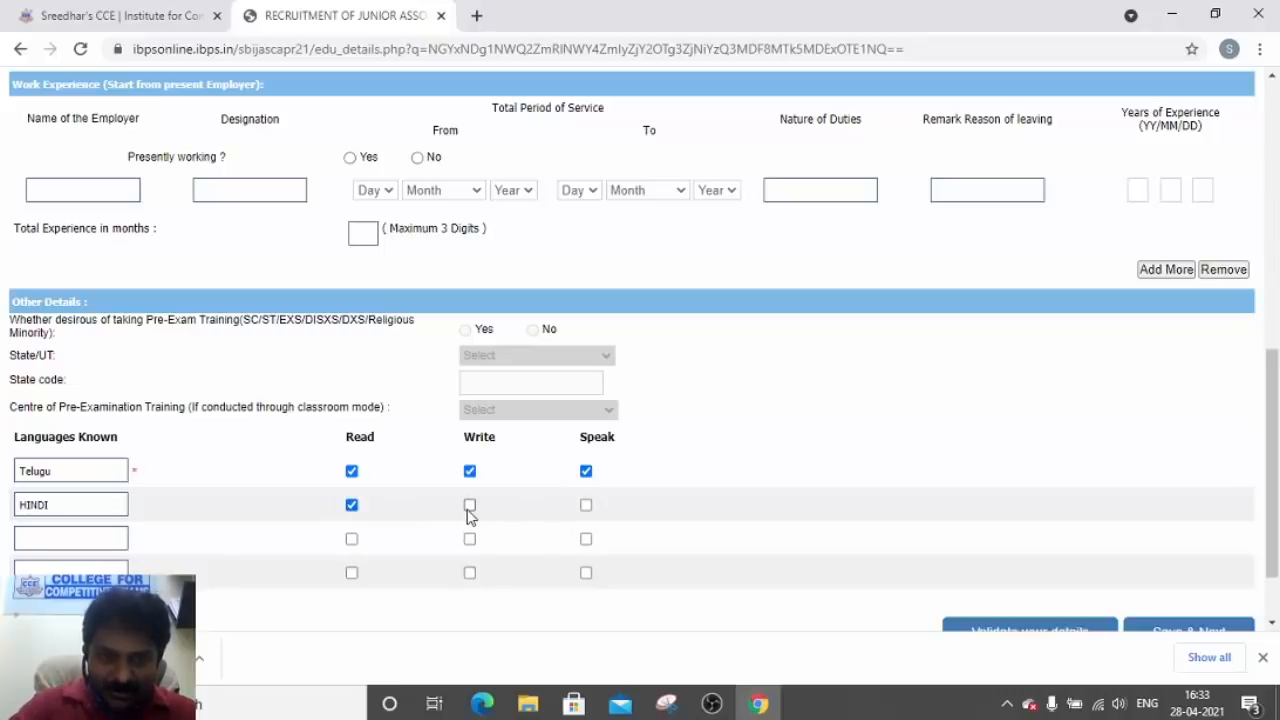
{"action": "left_click", "coordinate": [469, 507]}
{"action": "left_click", "coordinate": [586, 506]}
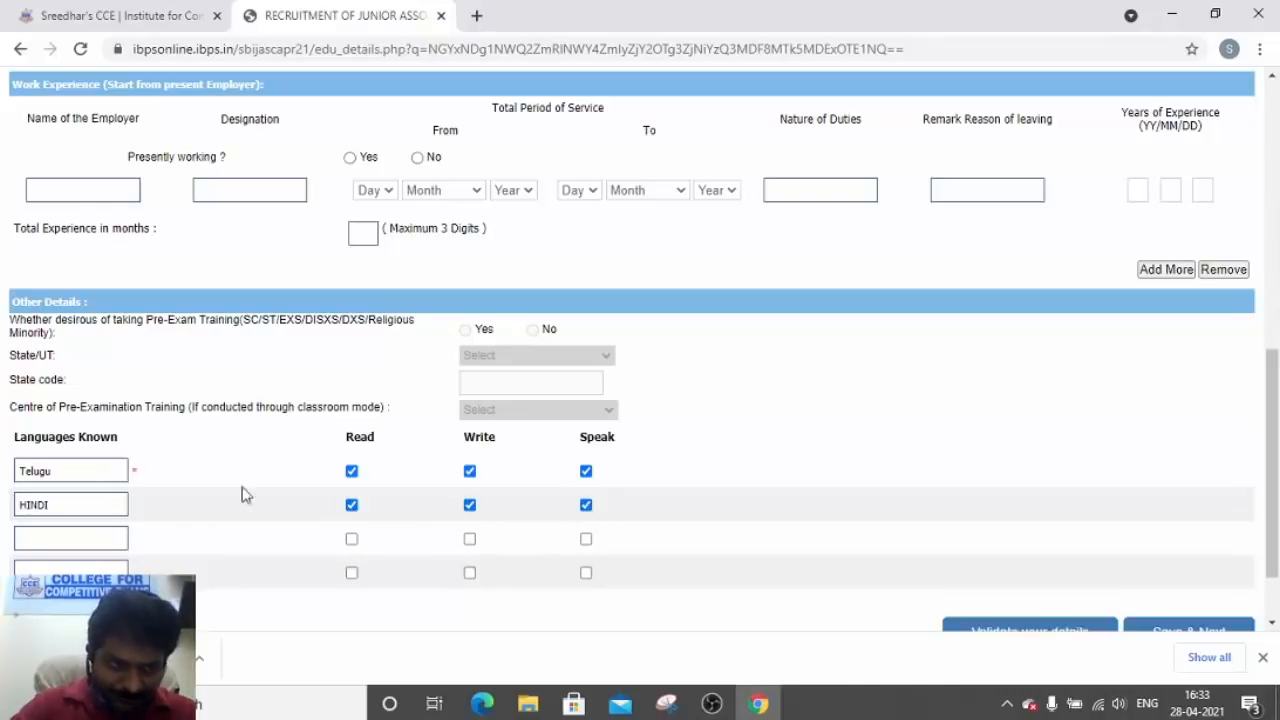
Add ENGLISH as the third language with its abilities ticked, then save the details page
{"action": "left_click", "coordinate": [95, 529]}
{"action": "type", "text": "ENGLISH"}
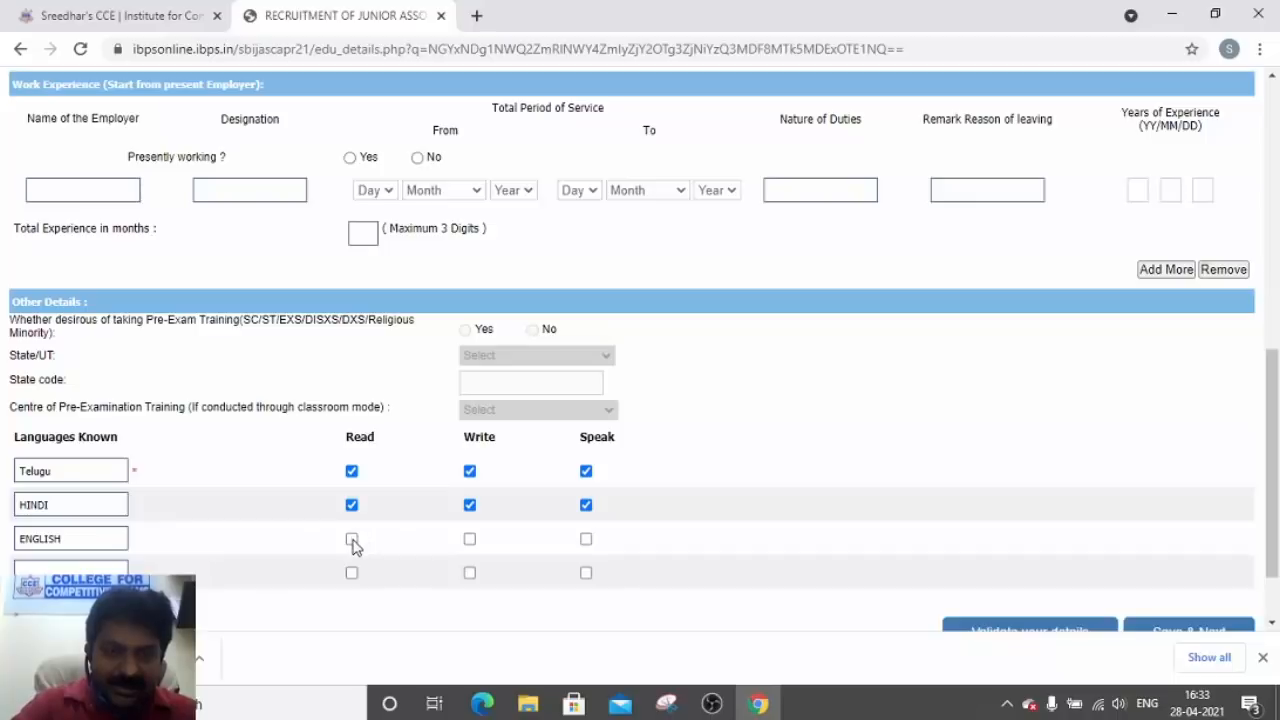
{"action": "left_click", "coordinate": [351, 539]}
{"action": "left_click", "coordinate": [586, 542]}
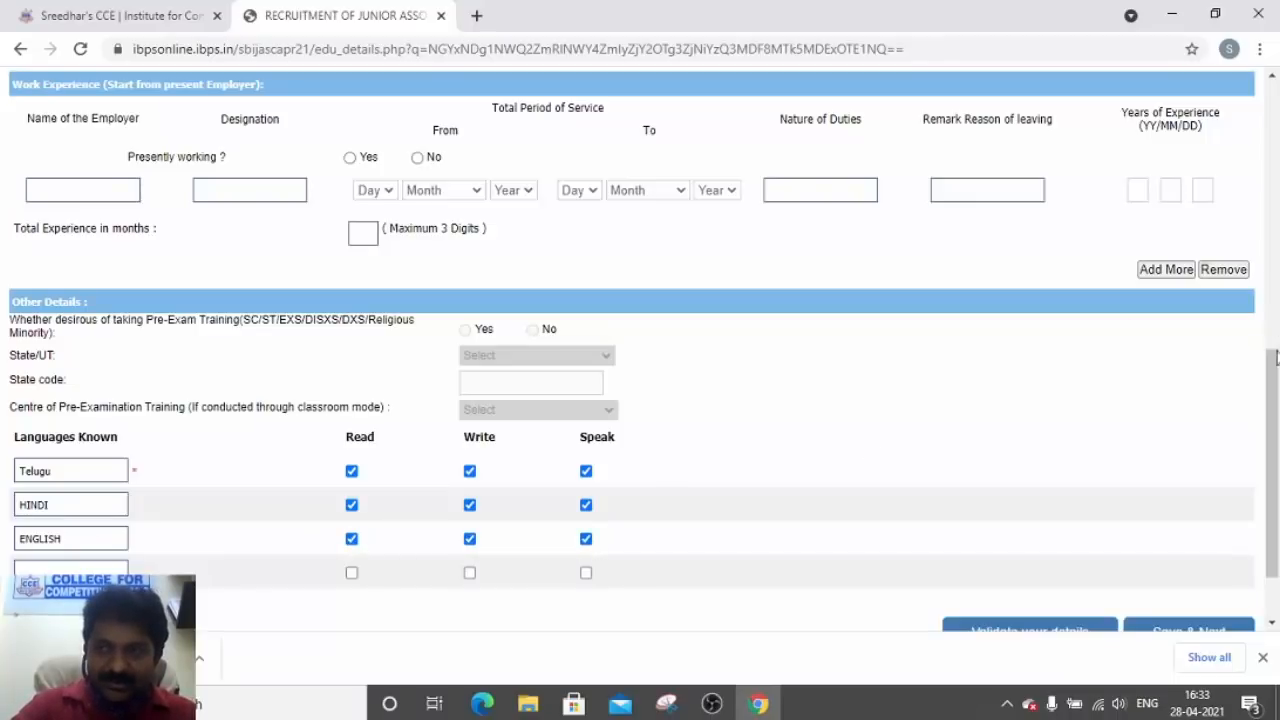
{"action": "left_click_drag", "start_coordinate": [1276, 358], "coordinate": [1276, 413]}
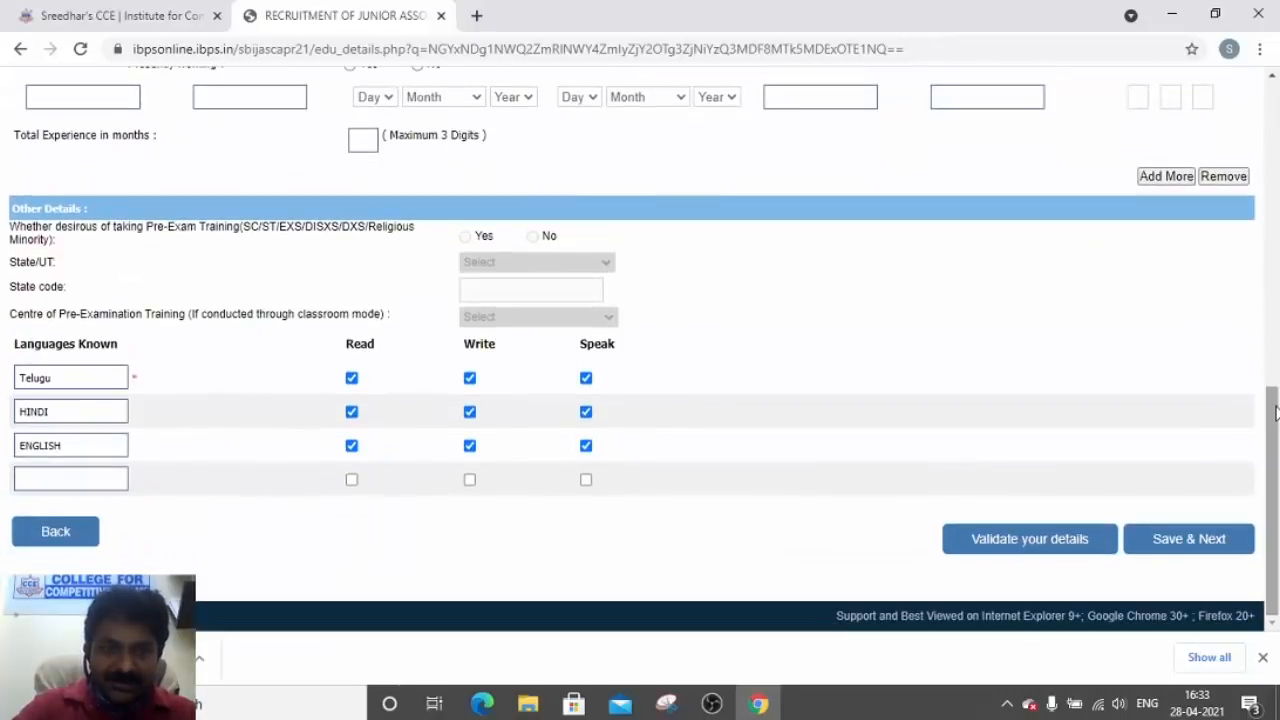
{"action": "left_click", "coordinate": [1212, 544]}
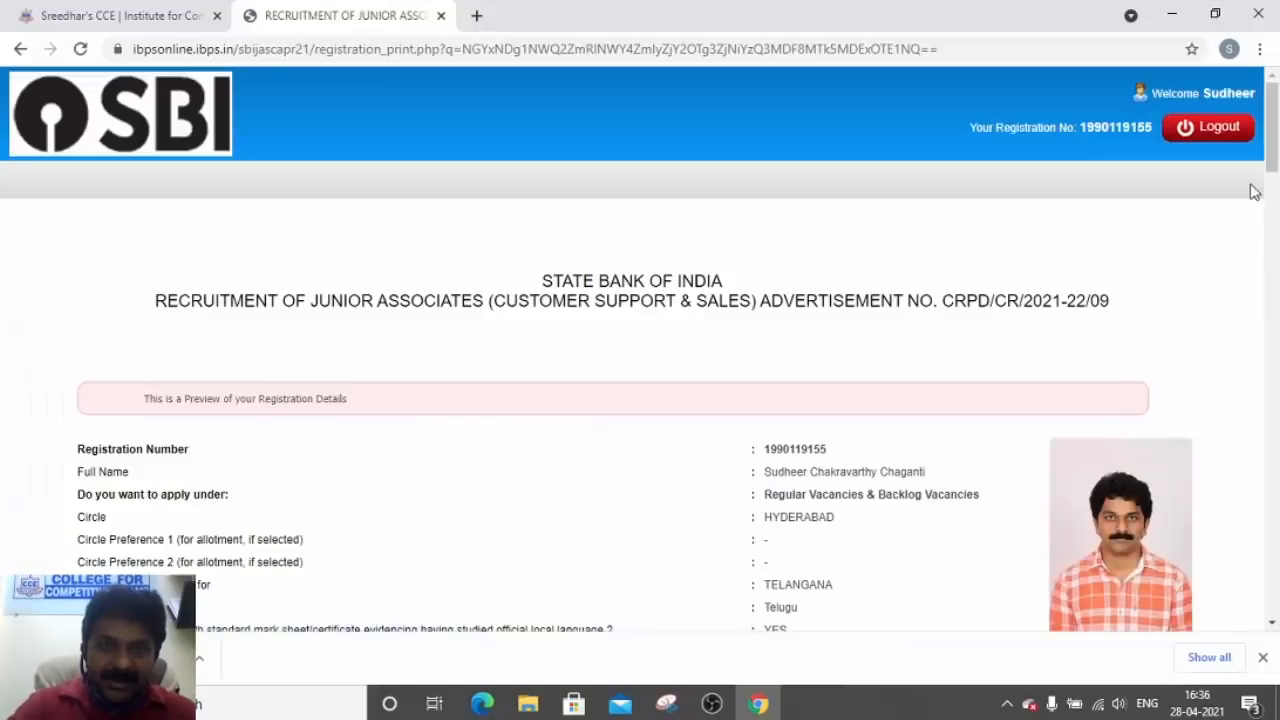
Scroll through the preview, checking Category GENERAL and birth year 1994, down to the declaration
{"action": "left_click_drag", "start_coordinate": [1270, 148], "coordinate": [1270, 185]}
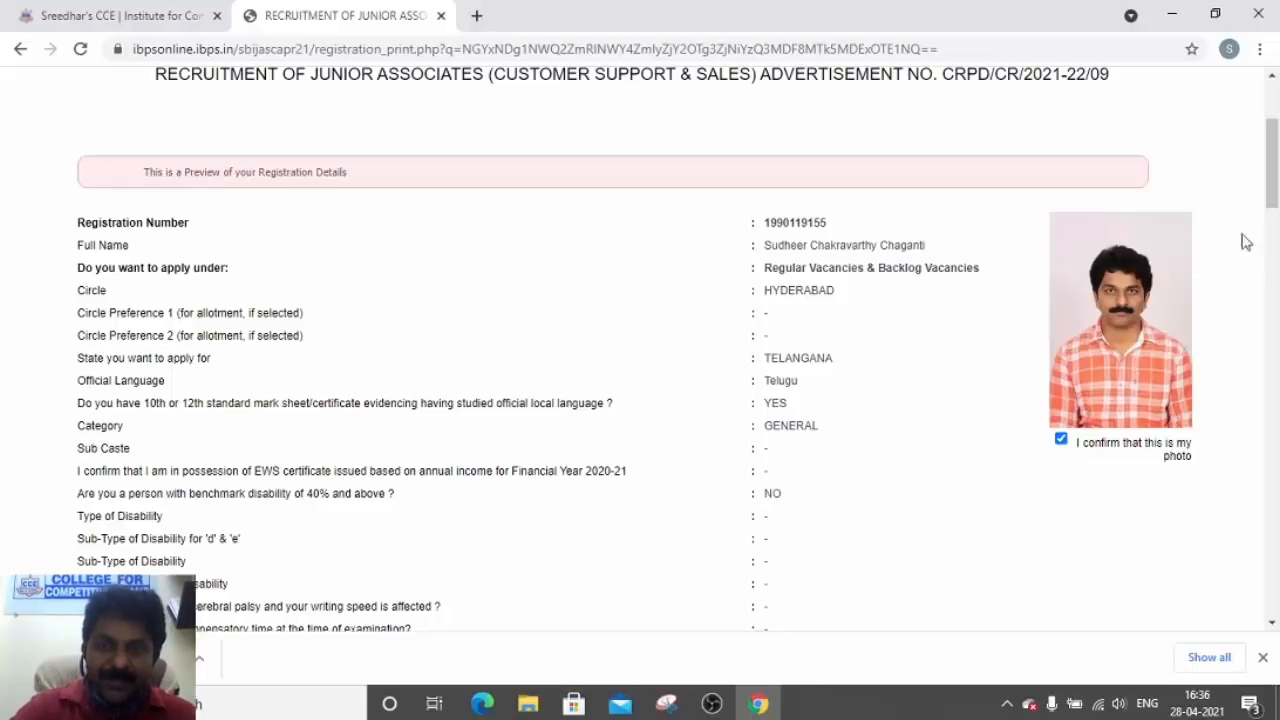
{"action": "double_click", "coordinate": [793, 425]}
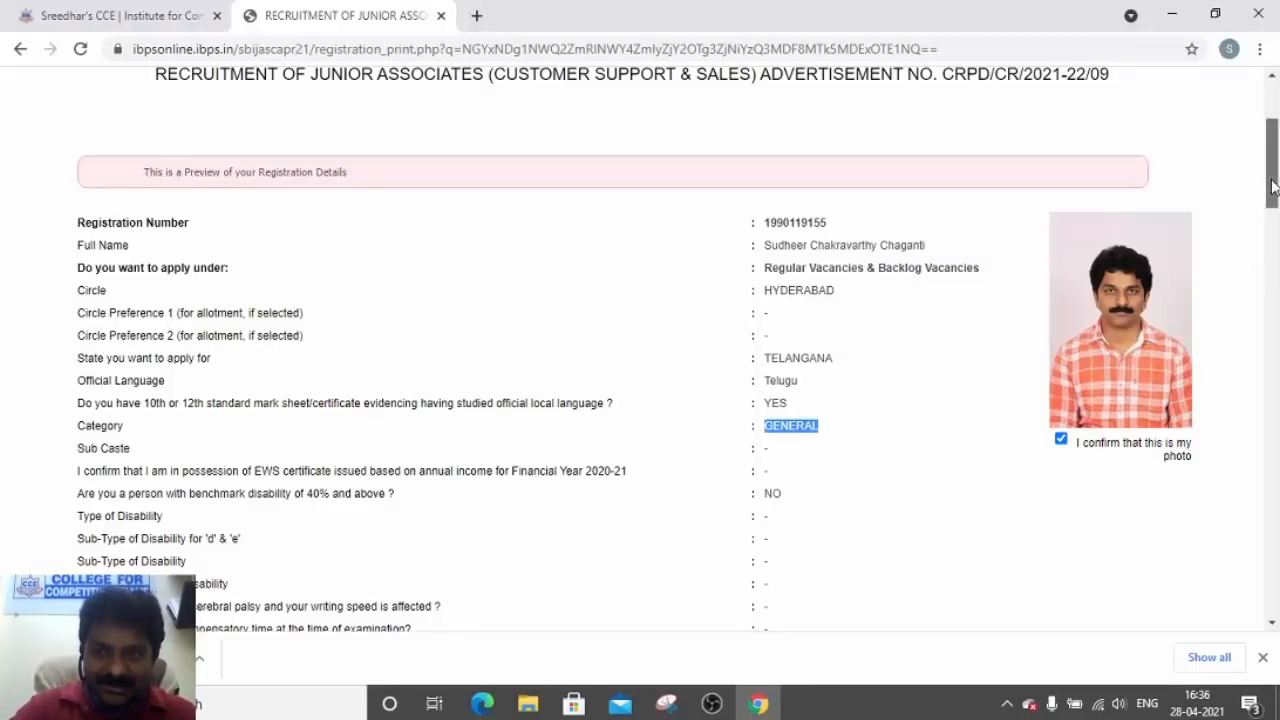
{"action": "left_click_drag", "start_coordinate": [1273, 185], "coordinate": [1275, 360]}
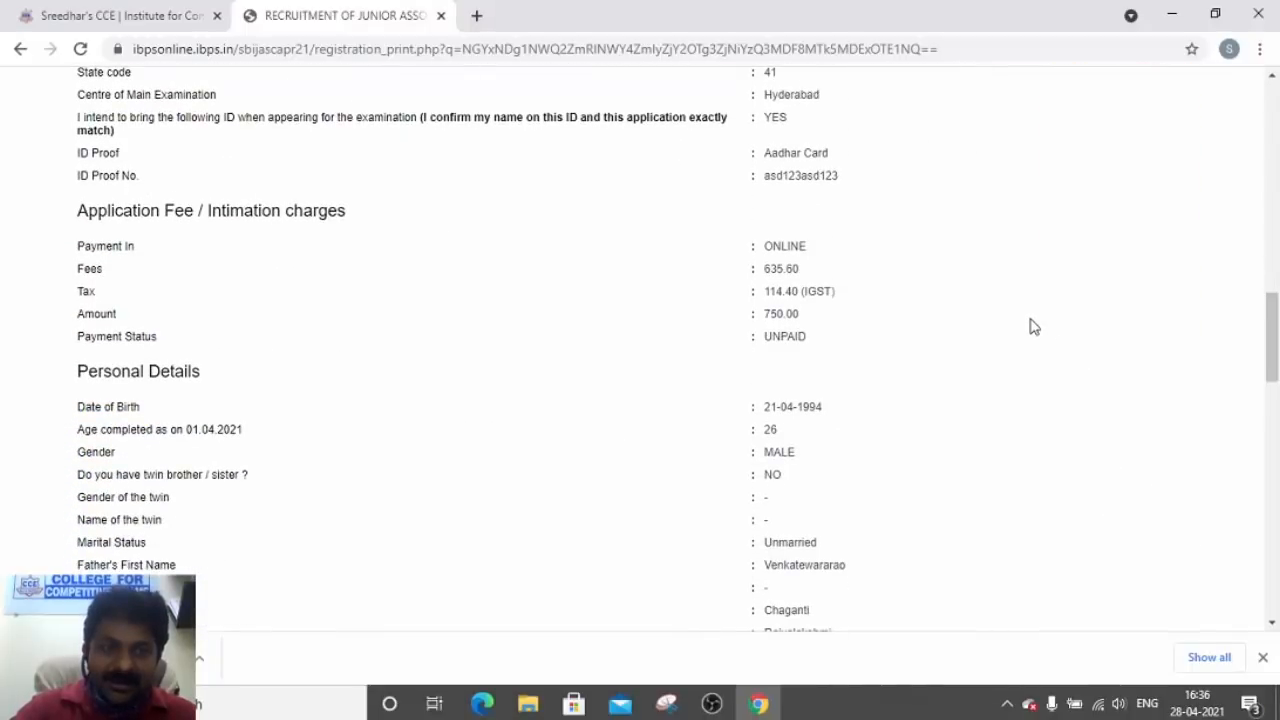
{"action": "double_click", "coordinate": [809, 407]}
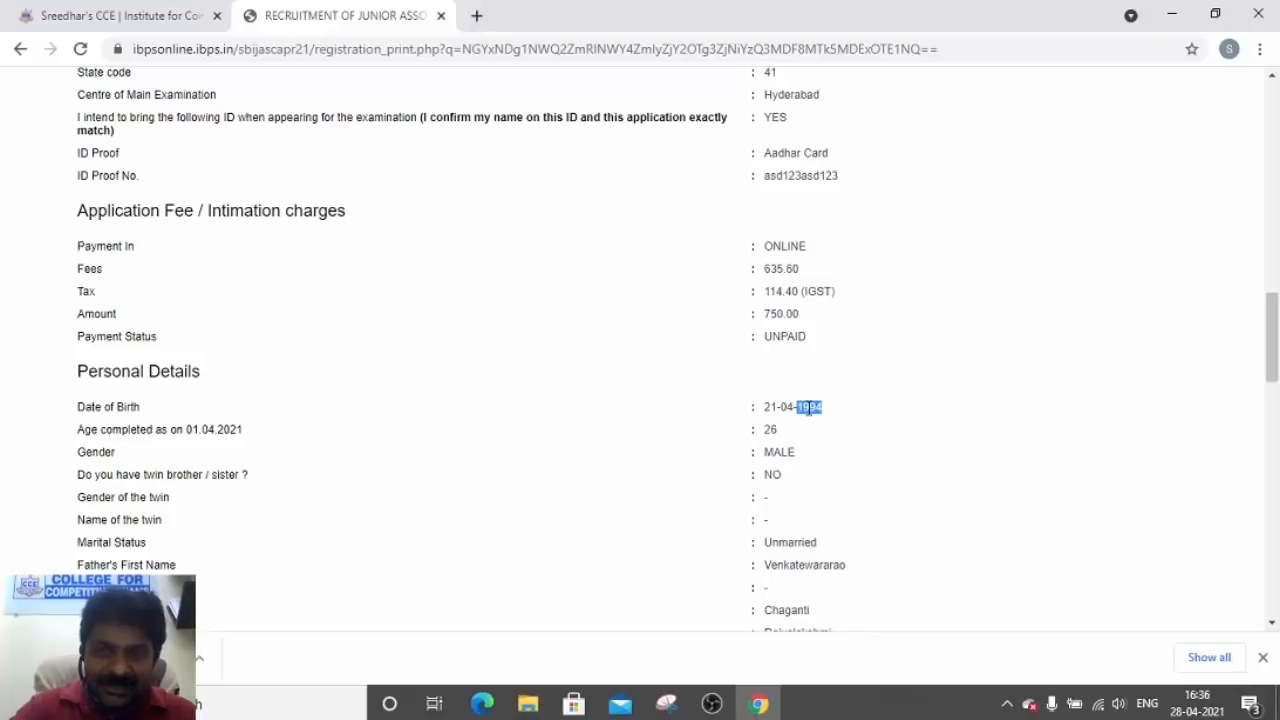
{"action": "left_click_drag", "start_coordinate": [1270, 349], "coordinate": [1273, 379]}
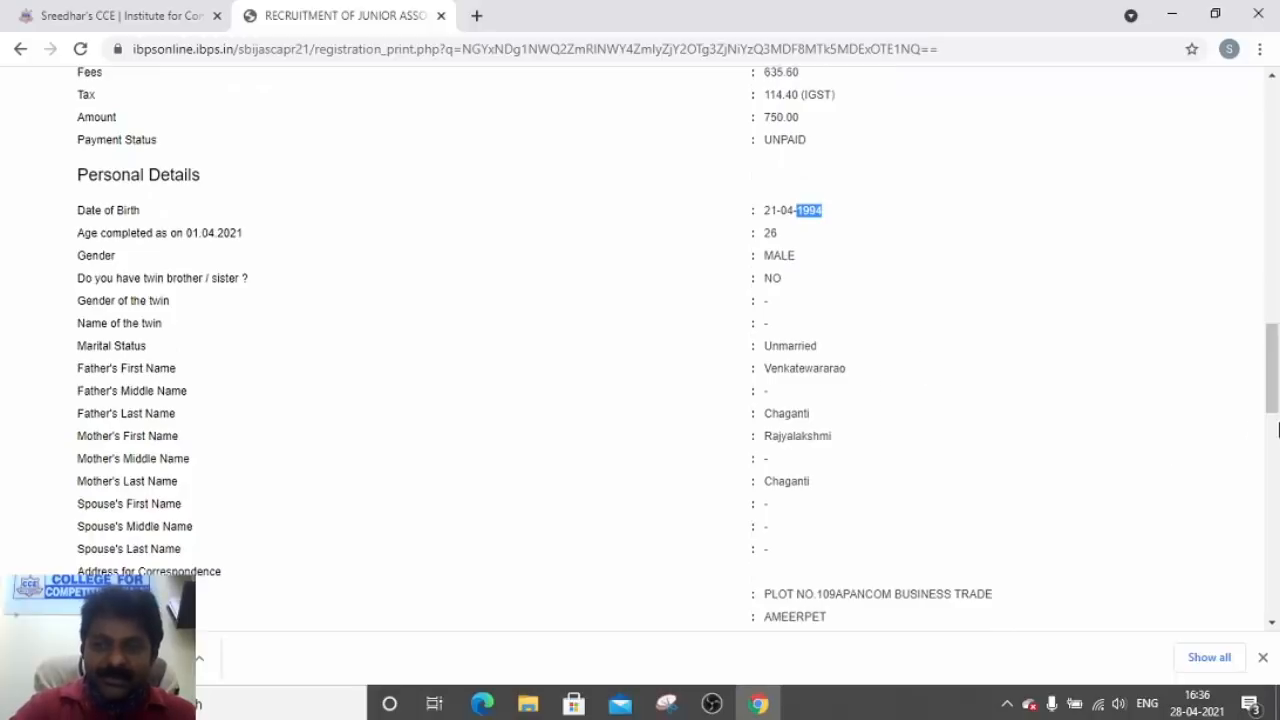
{"action": "mouse_move", "coordinate": [1271, 397]}
{"action": "left_mouse_down"}
{"action": "mouse_move", "coordinate": [1265, 190]}
{"action": "mouse_move", "coordinate": [1275, 566]}
{"action": "mouse_move", "coordinate": [1263, 585]}
{"action": "left_mouse_up"}
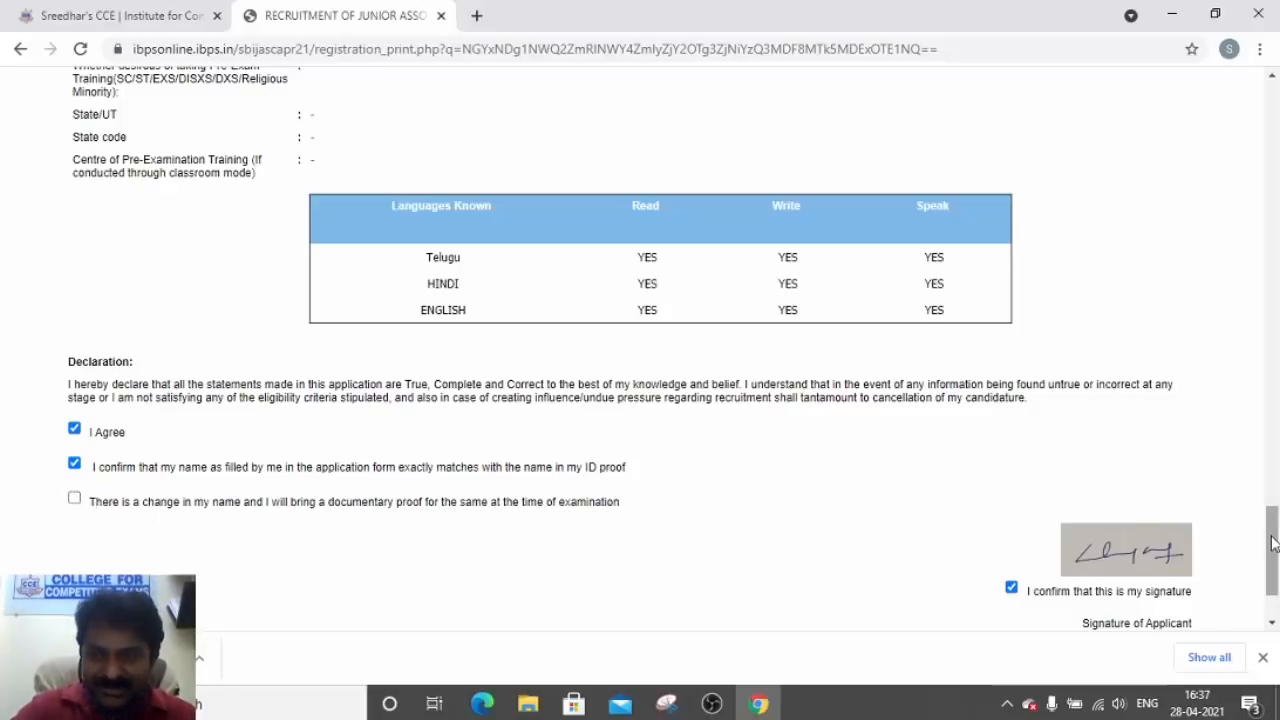
{"action": "left_click_drag", "start_coordinate": [1271, 543], "coordinate": [1272, 580]}
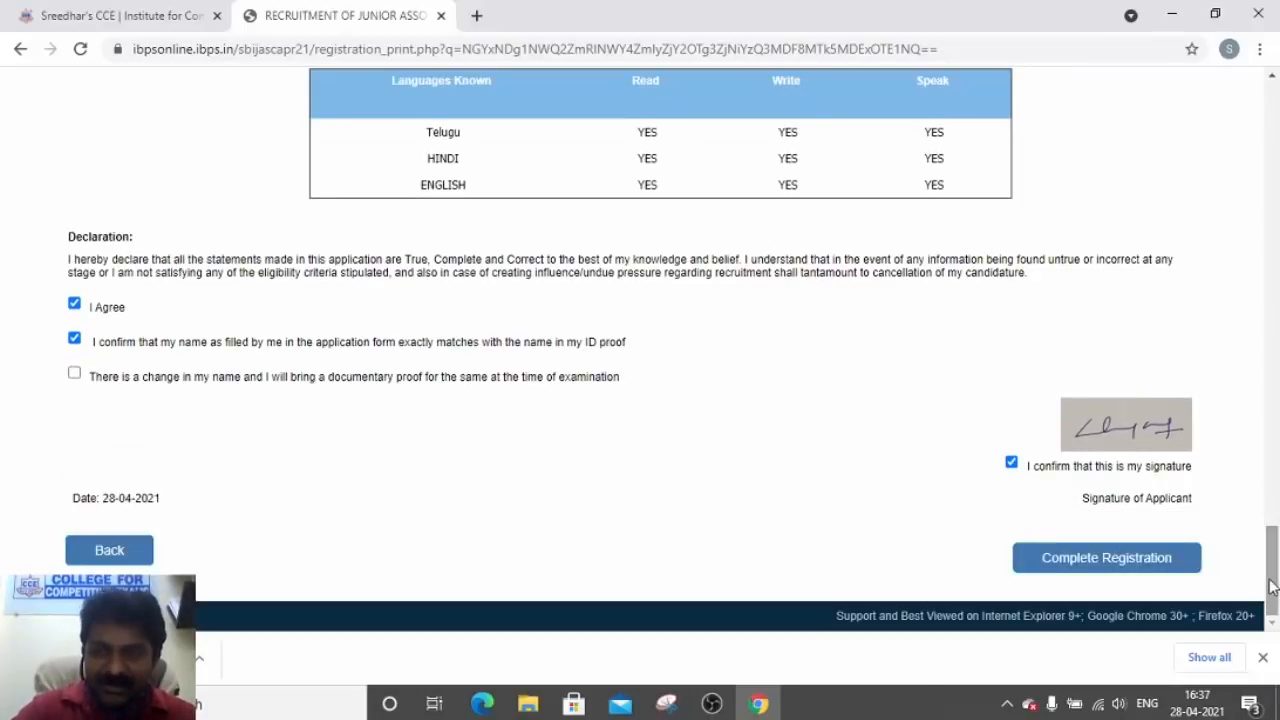
Complete the registration and accept both confirmation prompts
{"action": "left_click", "coordinate": [1098, 560]}
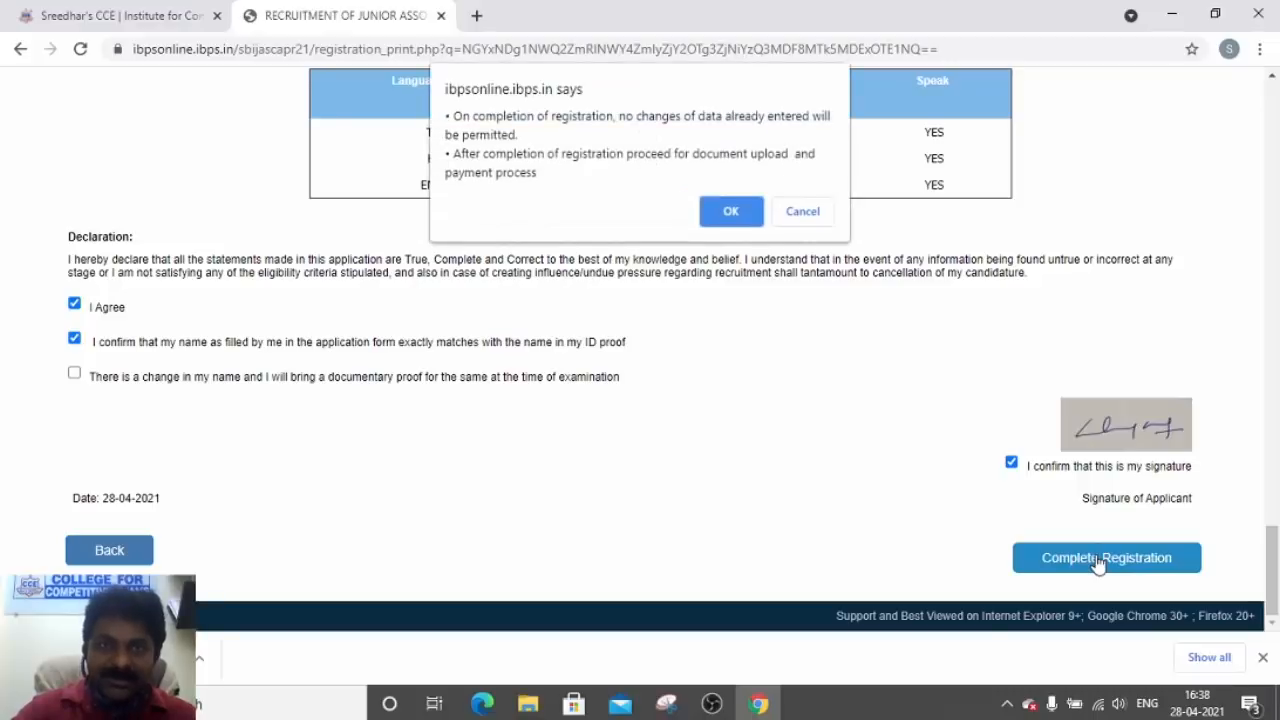
{"action": "left_click", "coordinate": [730, 212]}
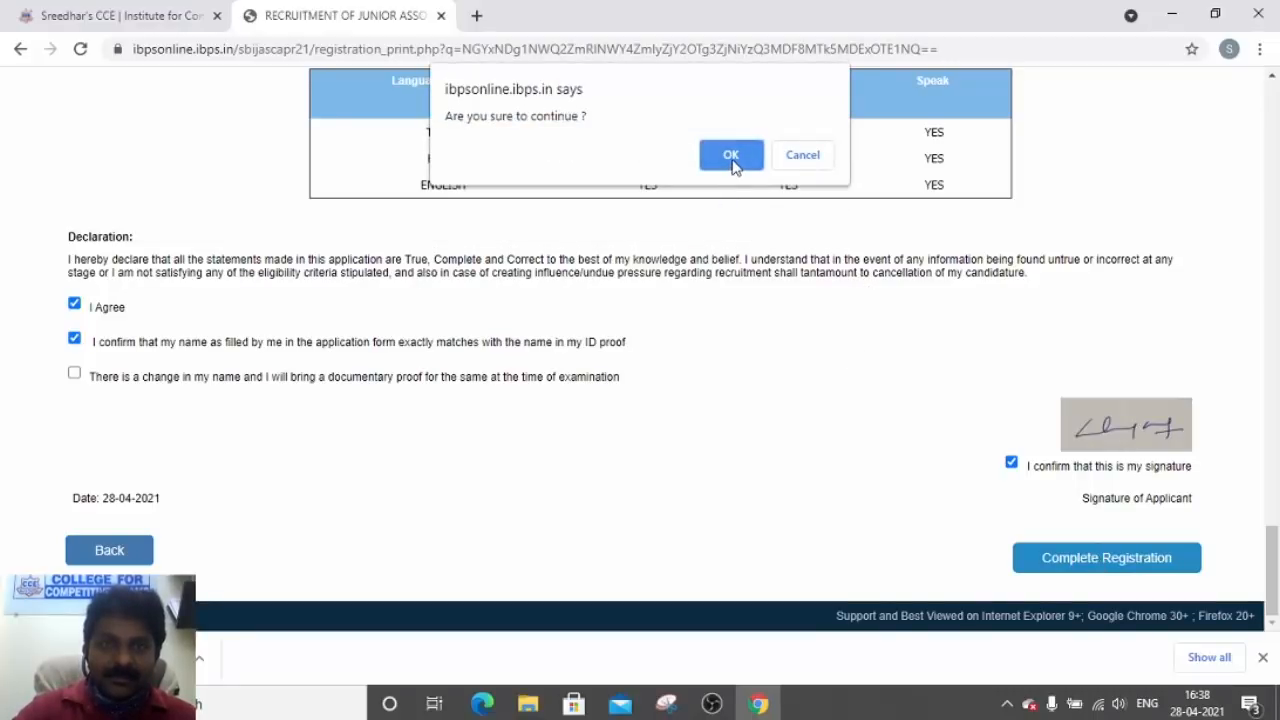
{"action": "left_click", "coordinate": [732, 163]}
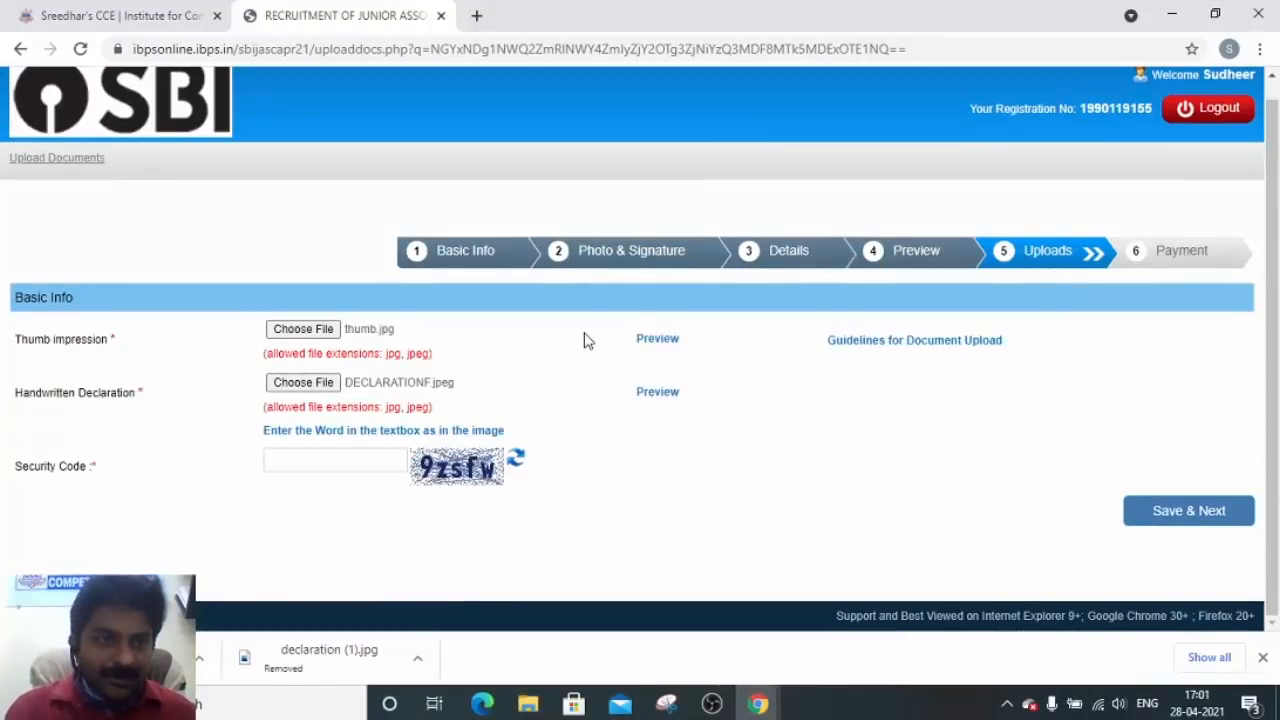
Upload thumb.jpg as the thumb impression and accept its preview
{"action": "left_click", "coordinate": [303, 330]}
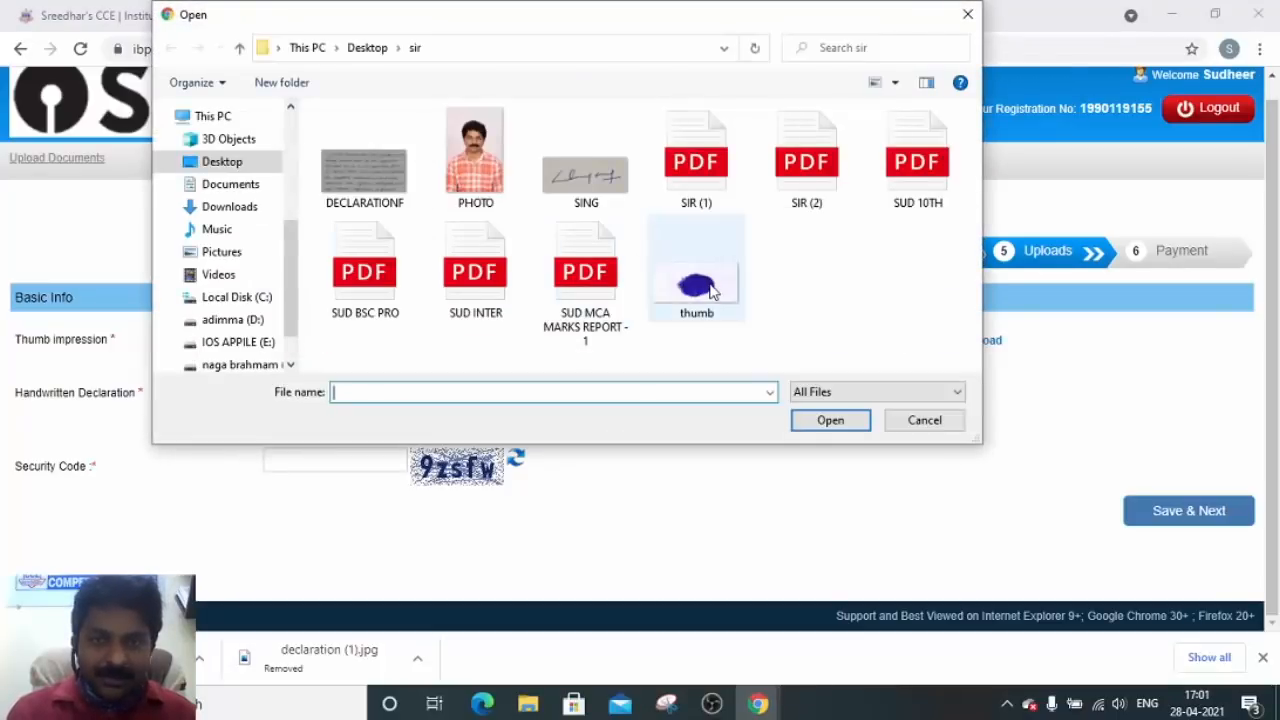
{"action": "left_click", "coordinate": [697, 285]}
{"action": "left_click", "coordinate": [828, 422]}
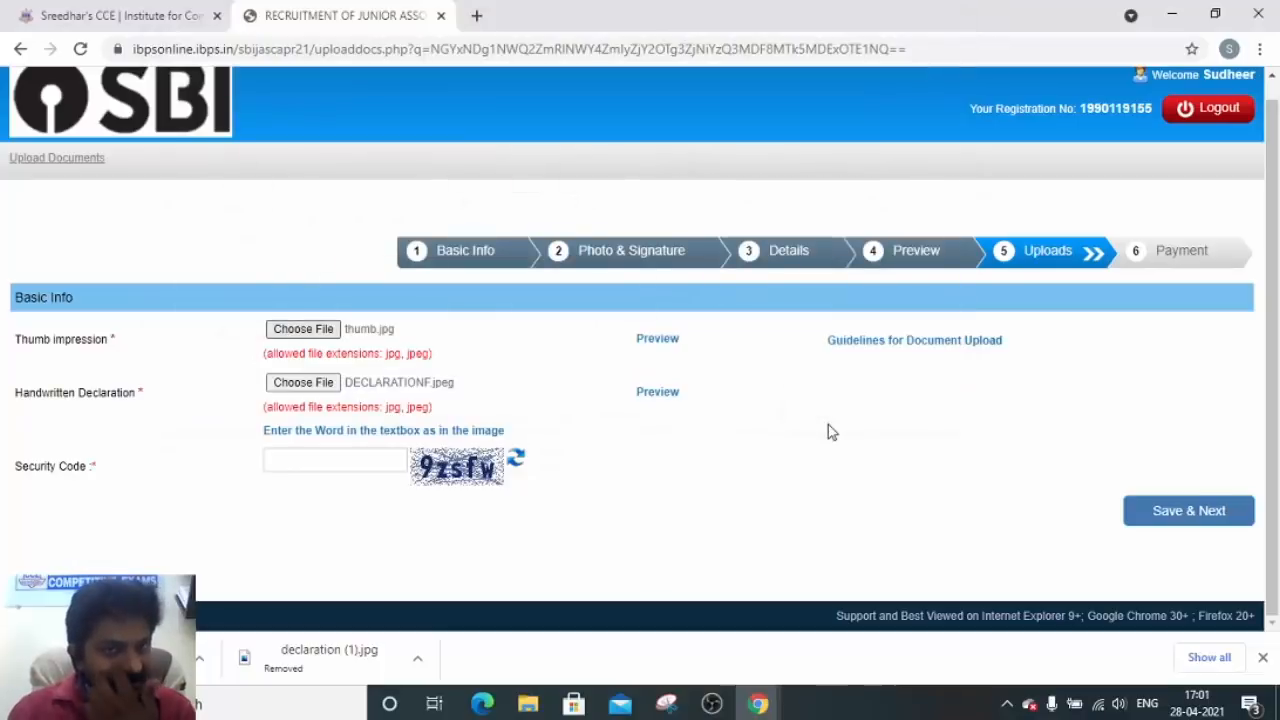
{"action": "left_click", "coordinate": [667, 342]}
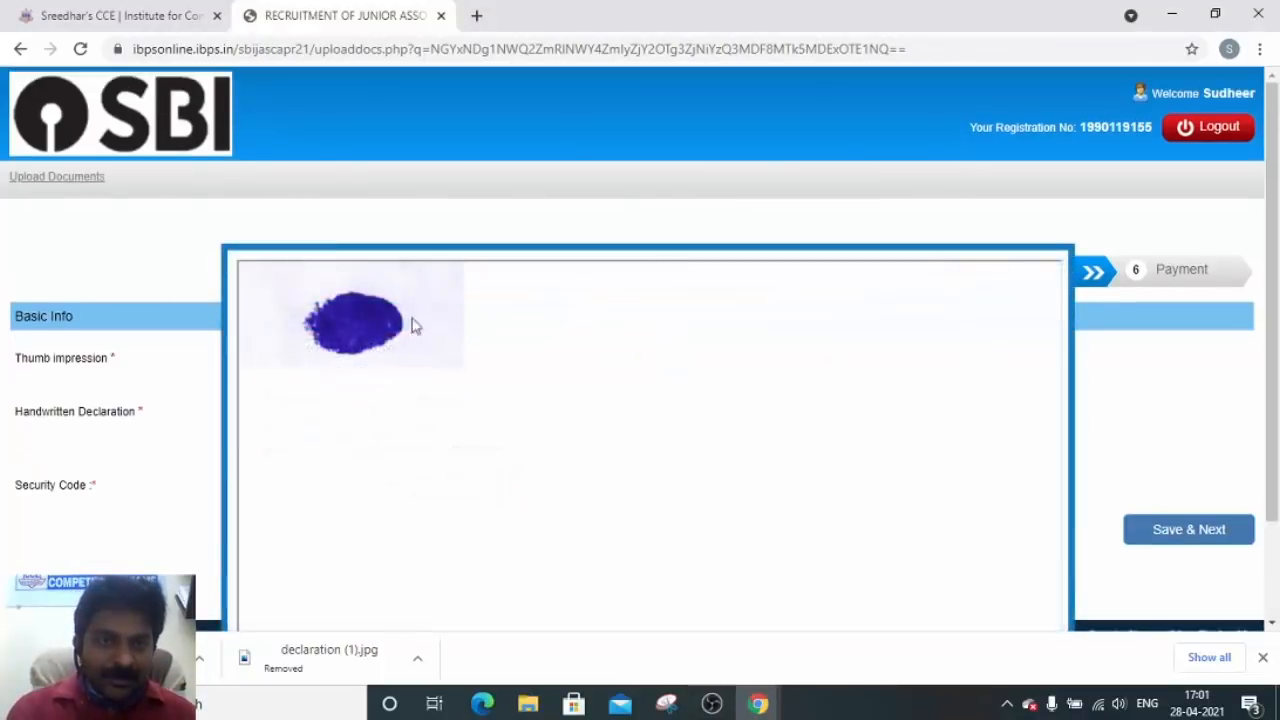
{"action": "left_click", "coordinate": [1078, 263]}
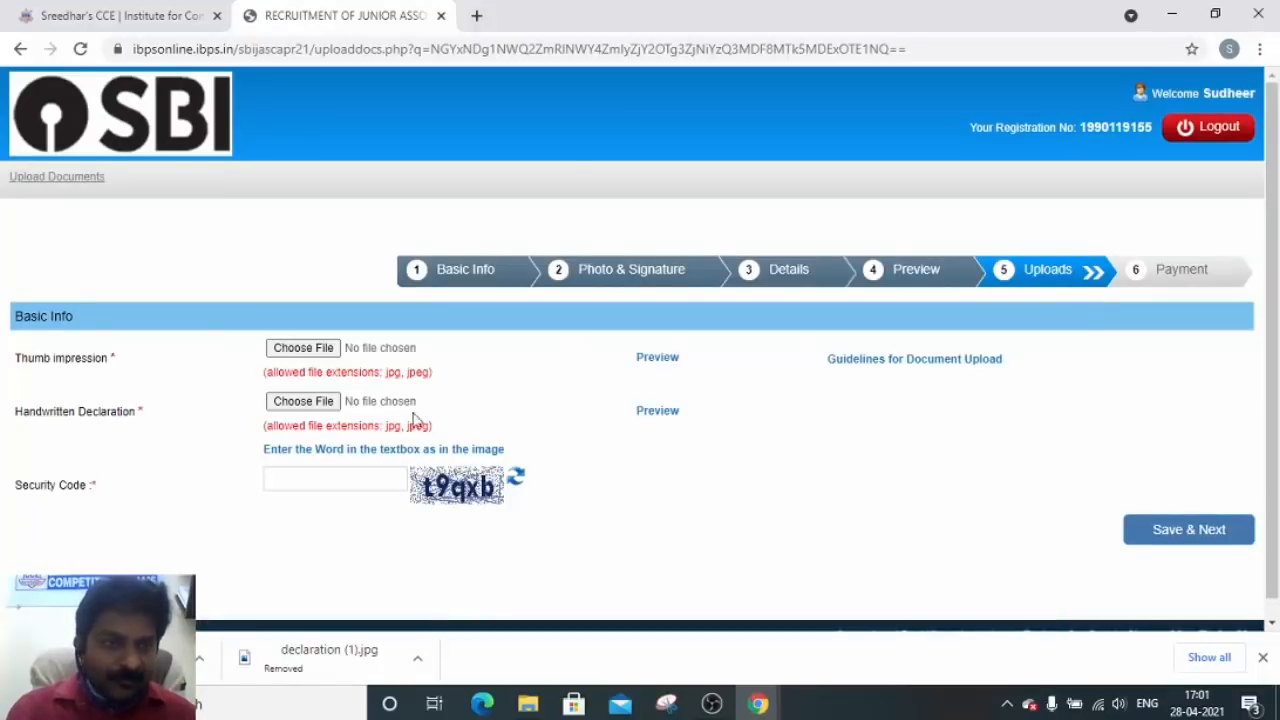
Preview the handwritten declaration upload and accept it
{"action": "left_click", "coordinate": [298, 402]}
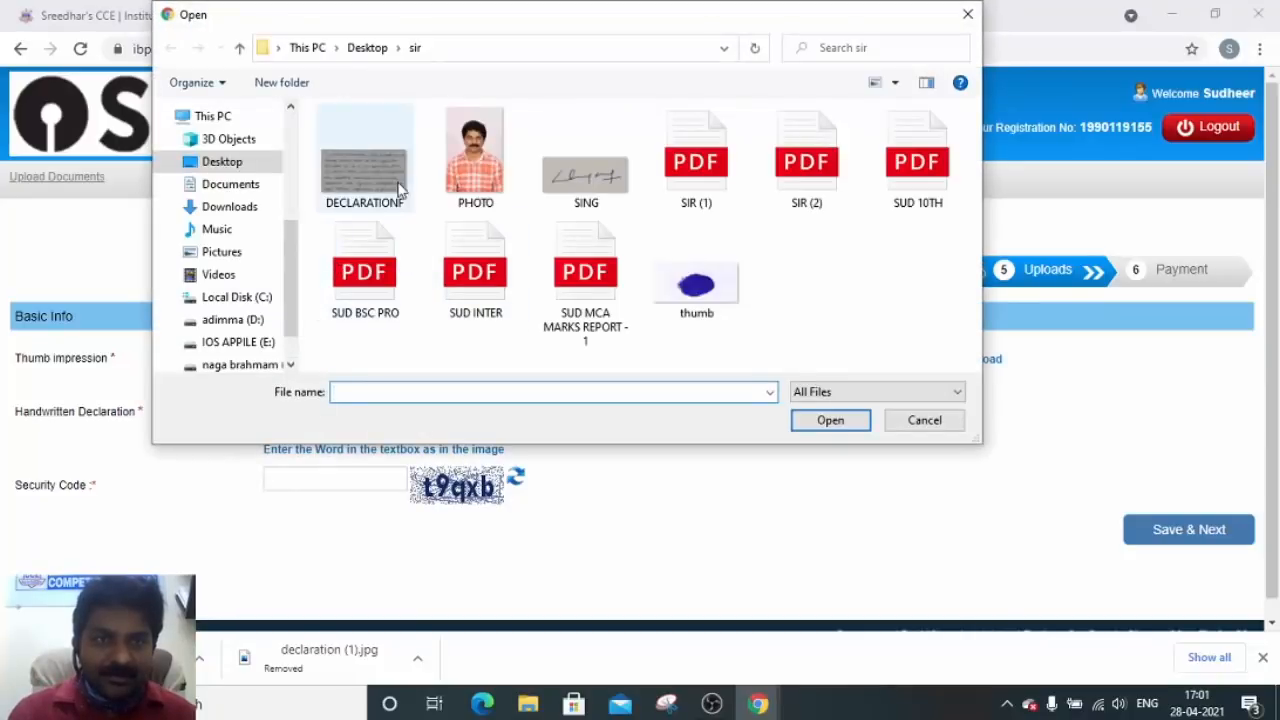
{"action": "left_click", "coordinate": [903, 420]}
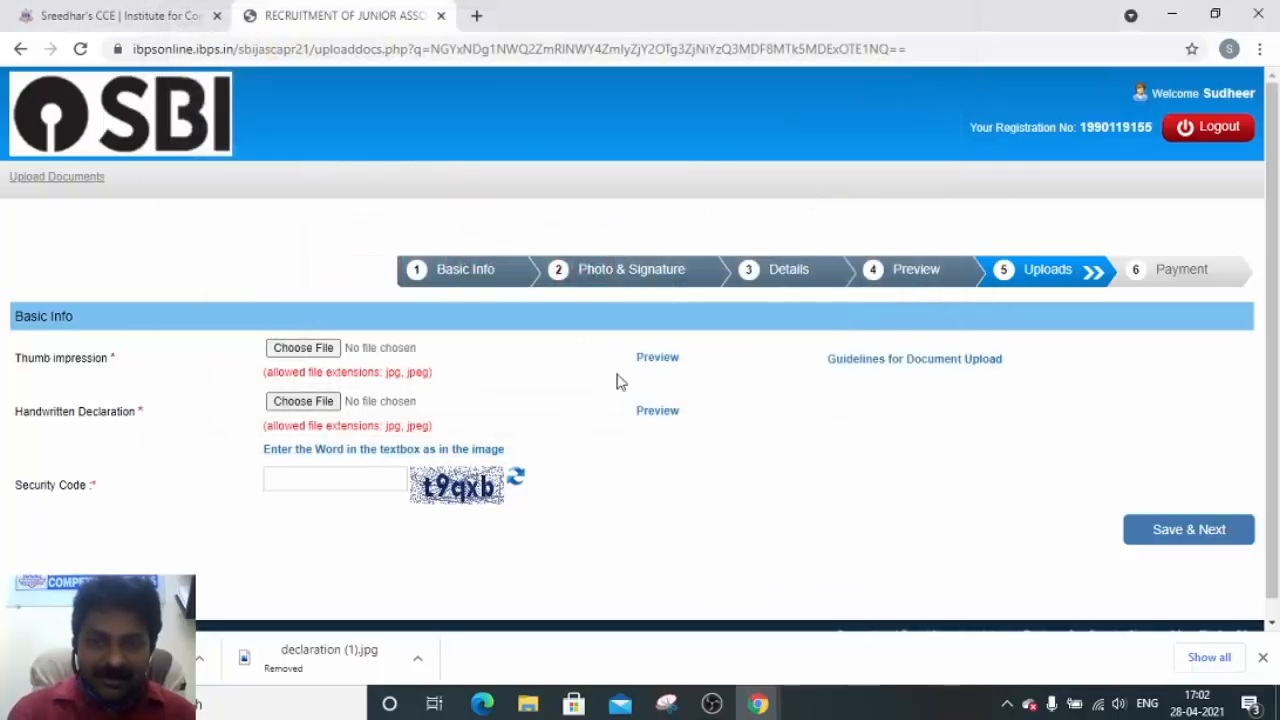
{"action": "left_click", "coordinate": [664, 414]}
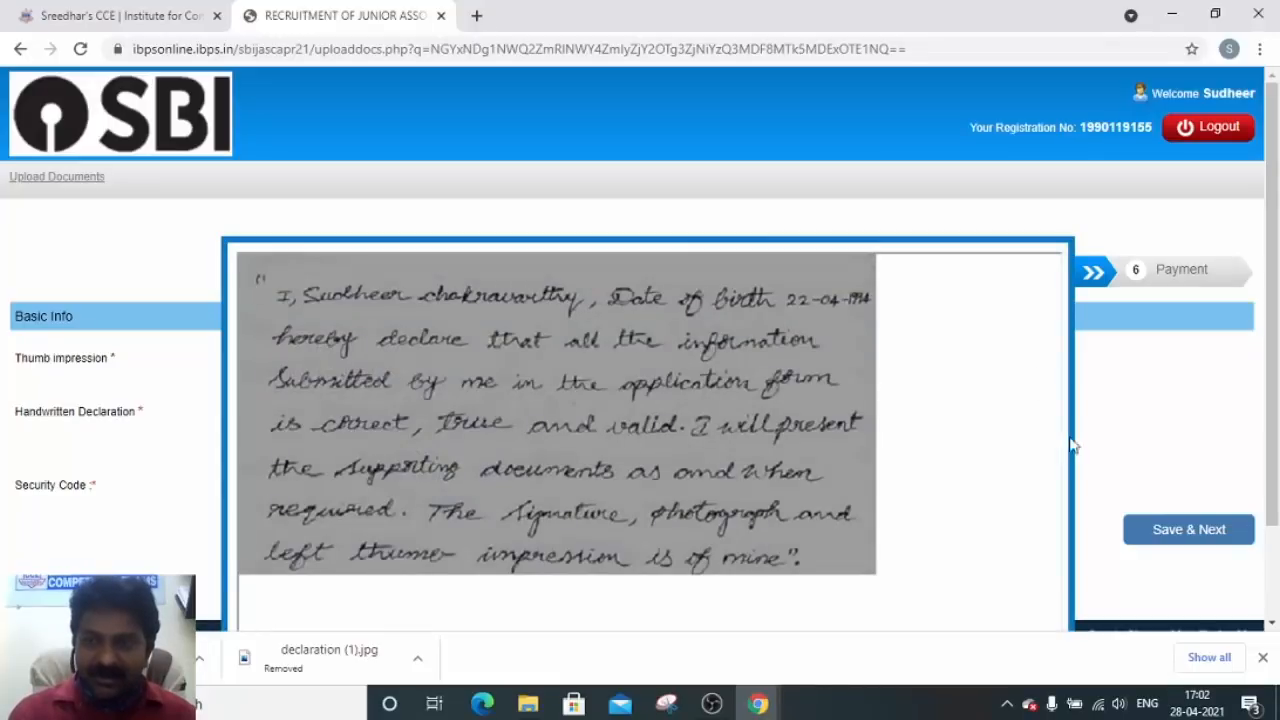
{"action": "left_click_drag", "start_coordinate": [1270, 420], "coordinate": [1267, 505]}
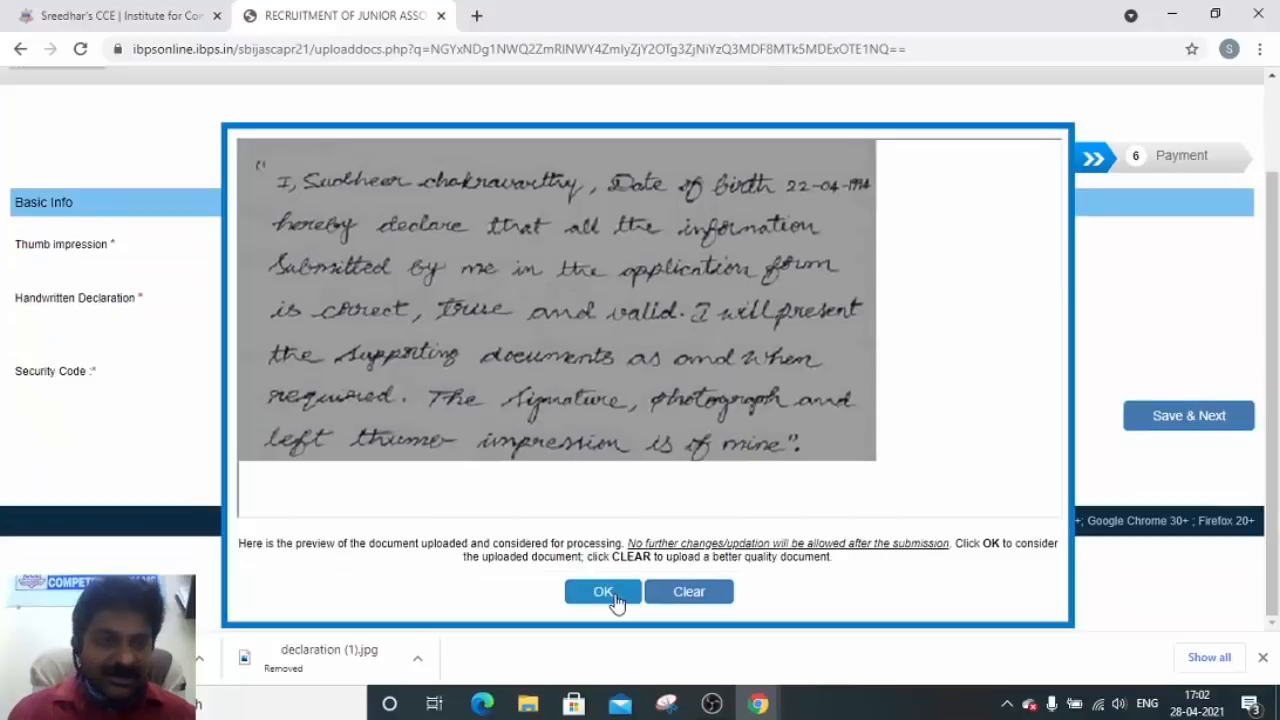
{"action": "left_click", "coordinate": [612, 600]}
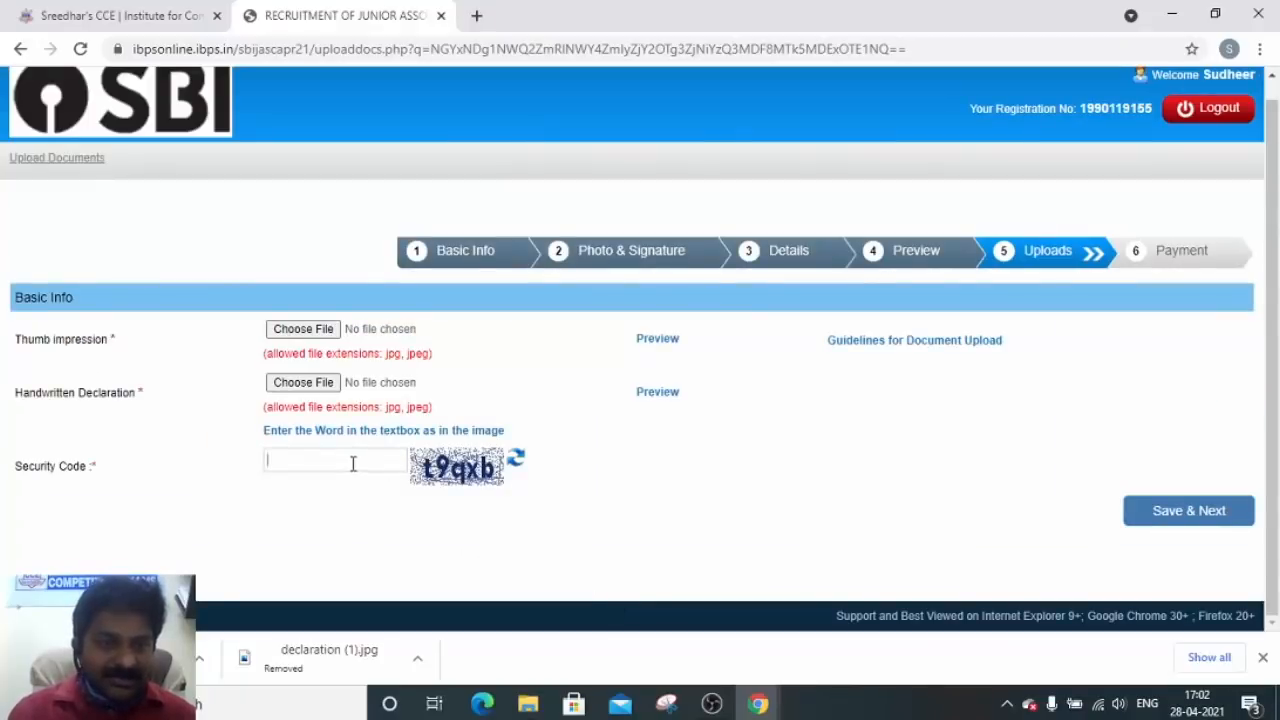
Enter a refreshed security code, save the uploads, and confirm they are final
{"action": "left_click", "coordinate": [516, 461]}
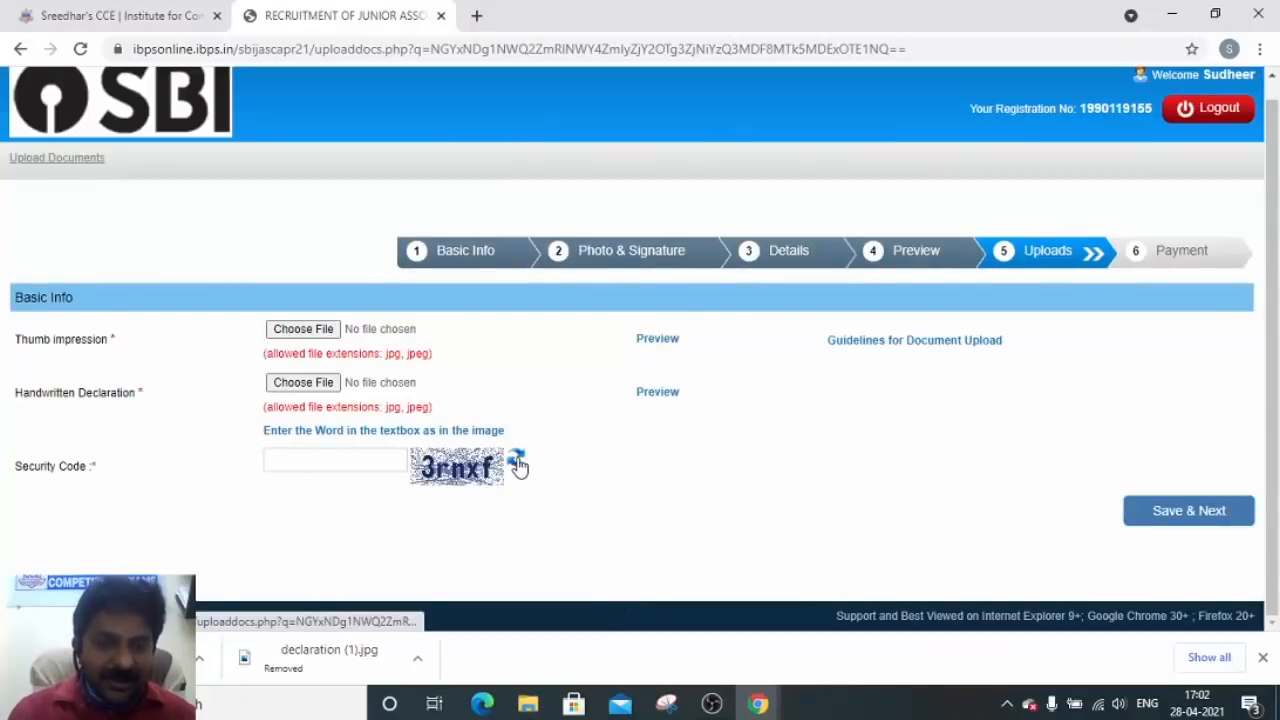
{"action": "left_click", "coordinate": [370, 465]}
{"action": "type", "text": "3RN"}
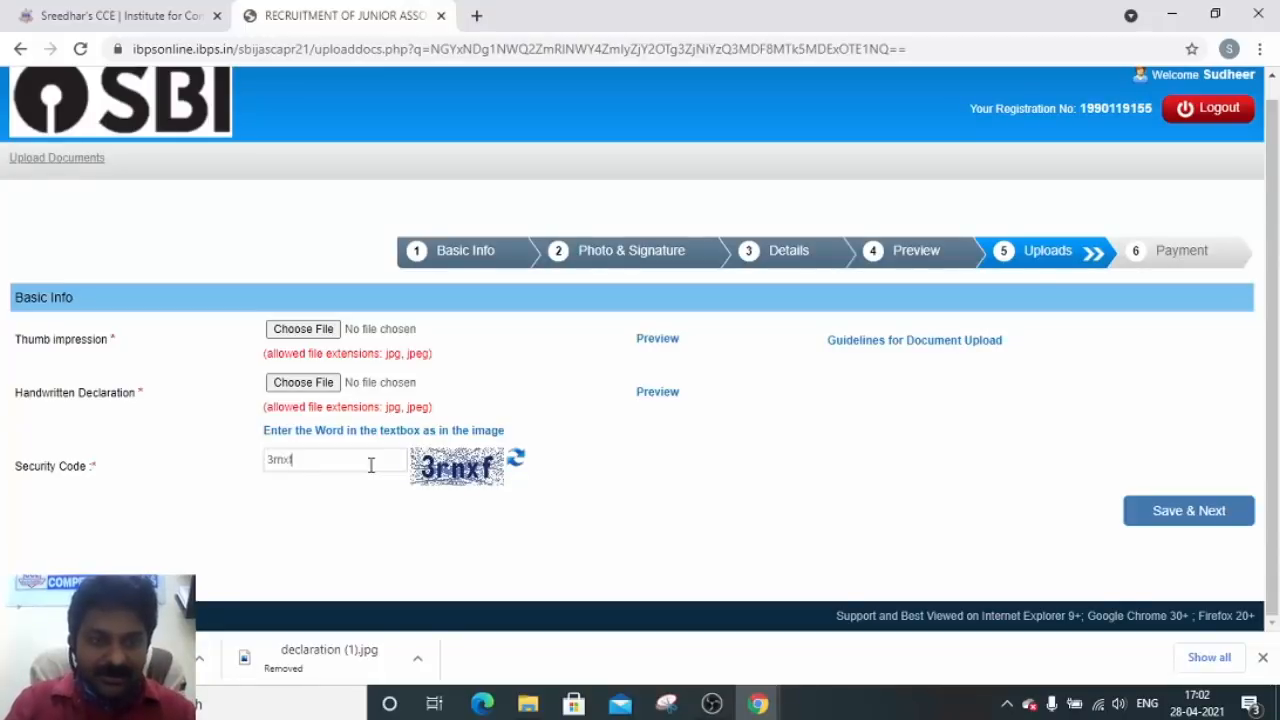
{"action": "left_click", "coordinate": [1180, 510]}
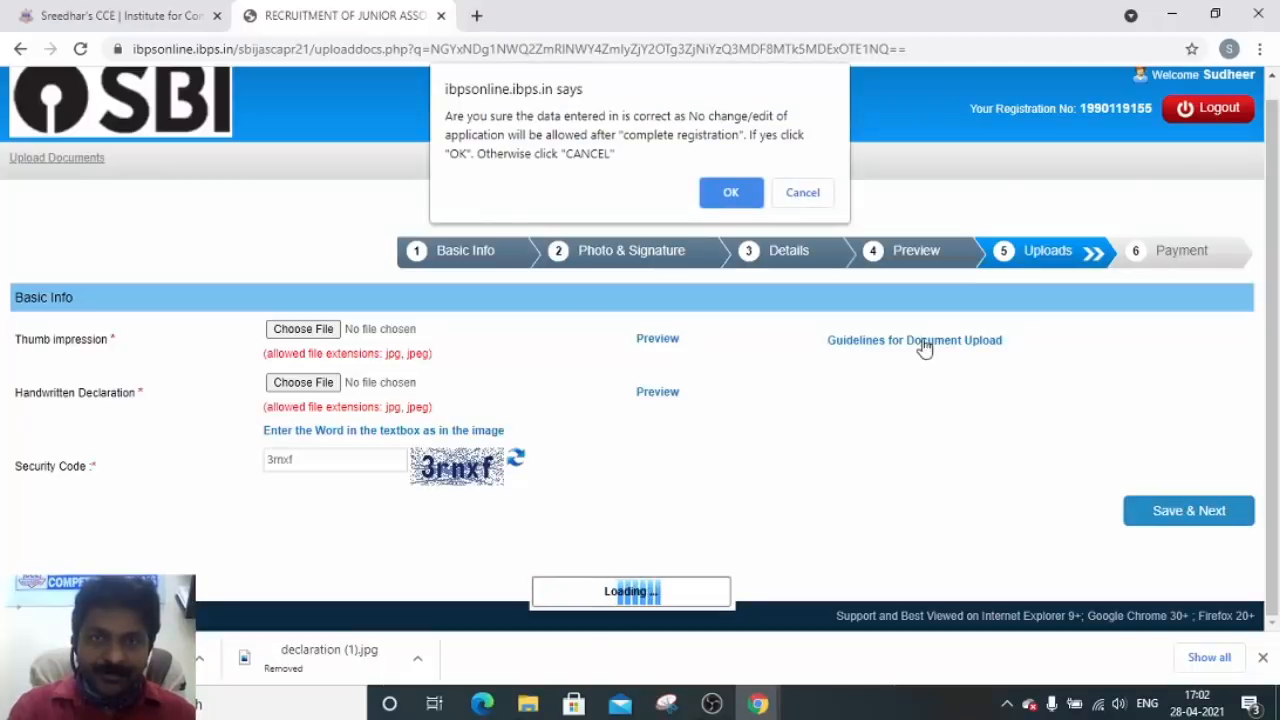
{"action": "left_click", "coordinate": [733, 199]}
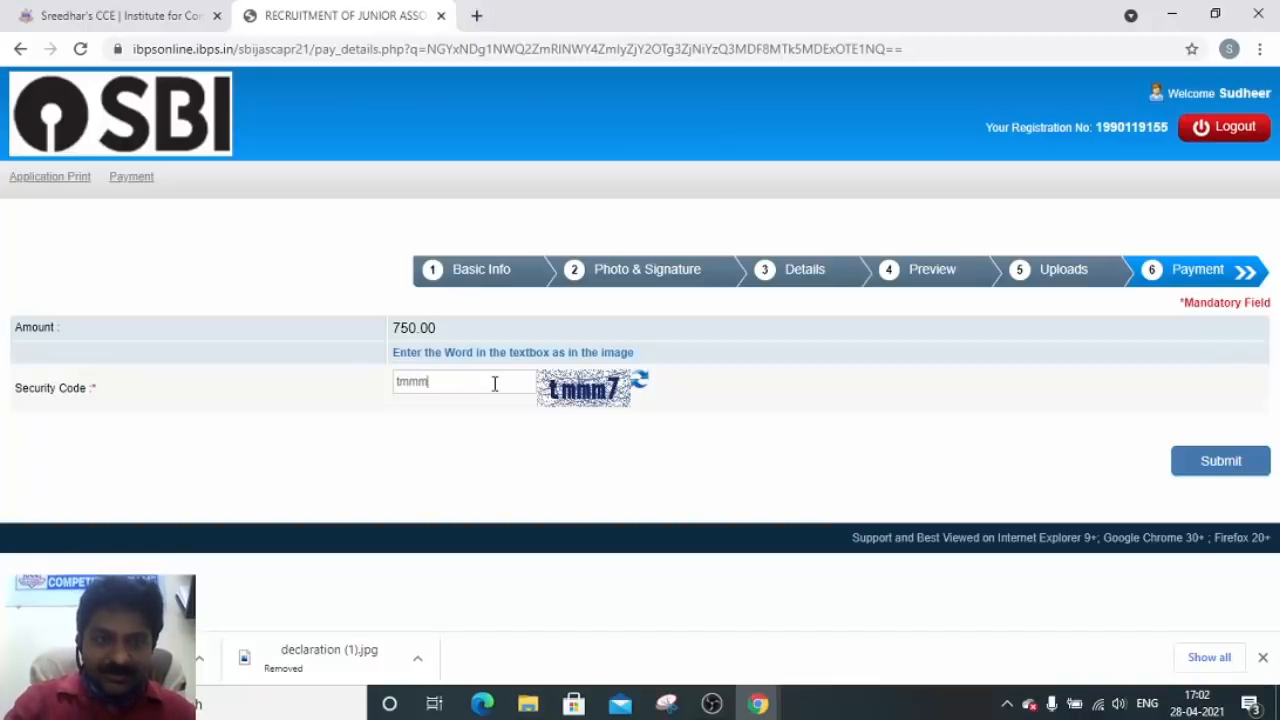
Enter the payment security code, submit the 750.00 fee form, and confirm
{"action": "left_click", "coordinate": [494, 383]}
{"action": "type", "text": "tmmm7"}
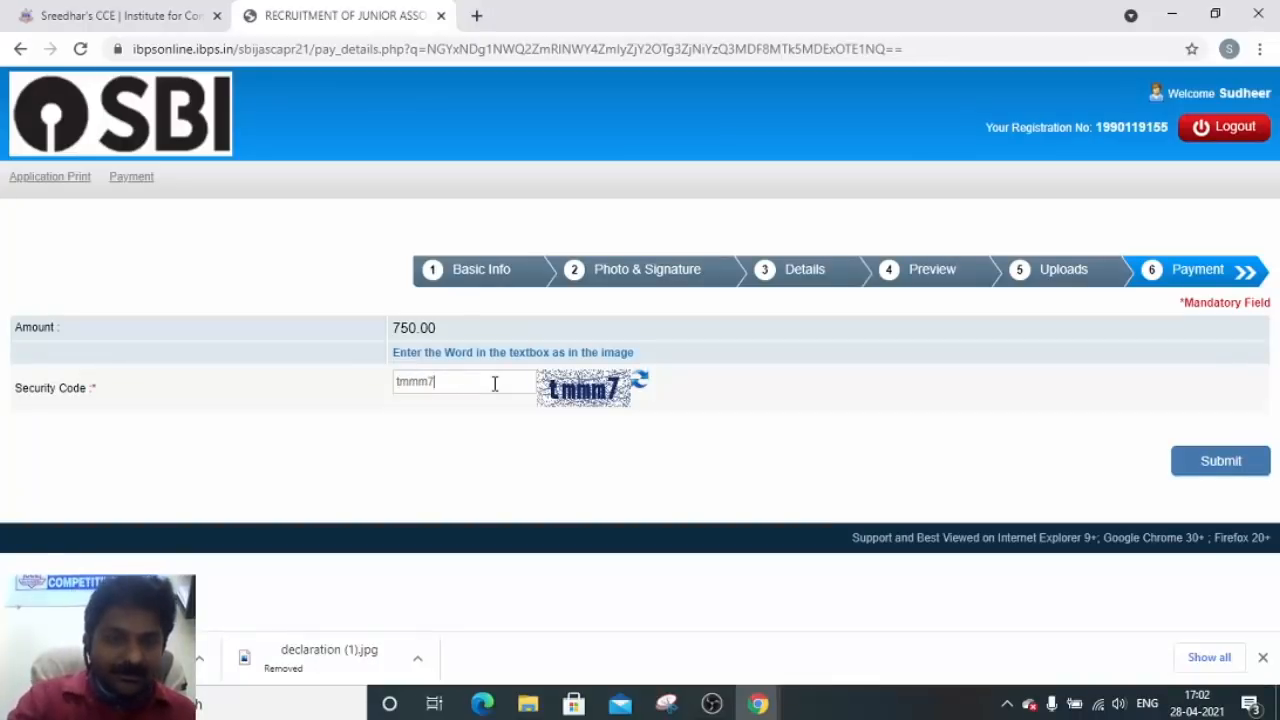
{"action": "left_click", "coordinate": [1222, 462]}
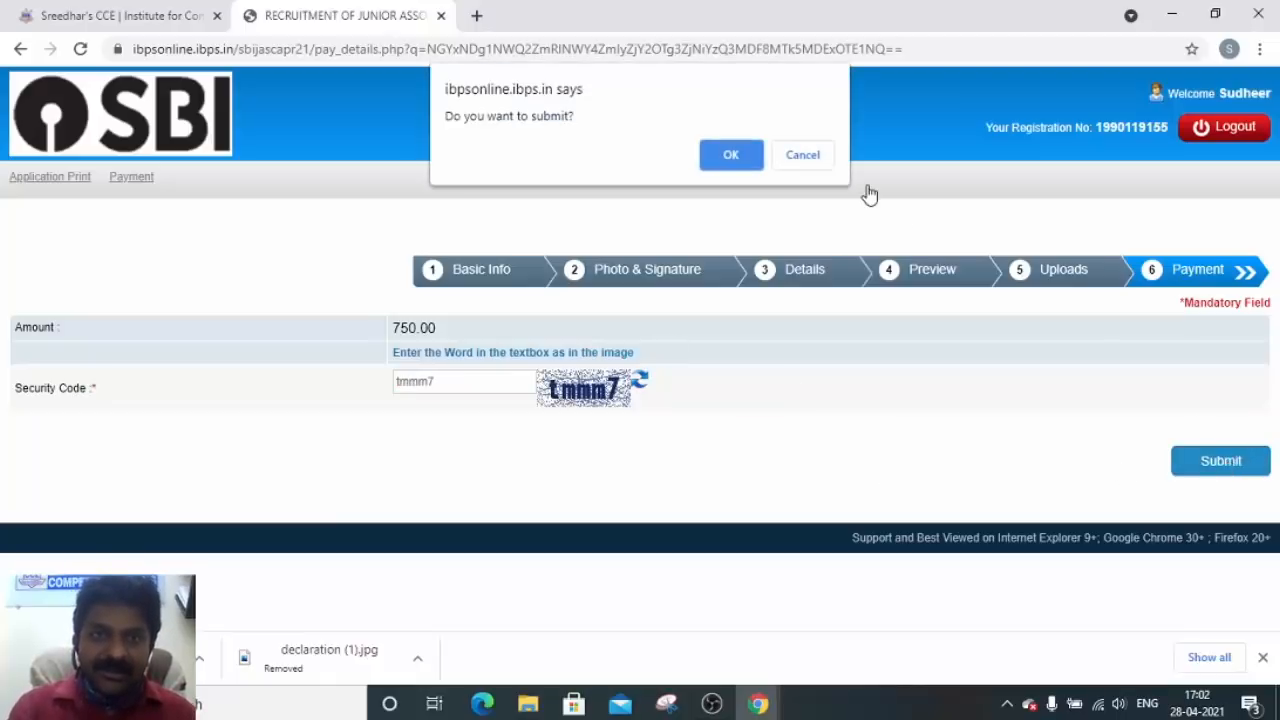
{"action": "left_click", "coordinate": [727, 163]}
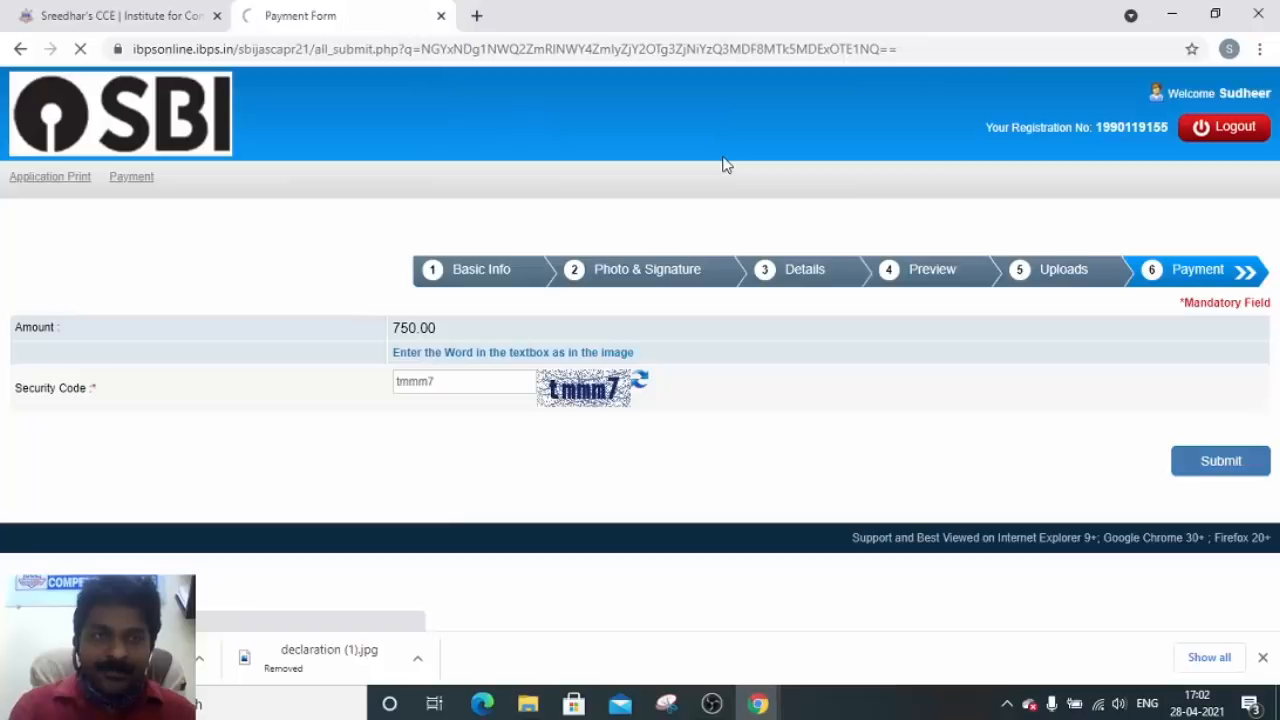